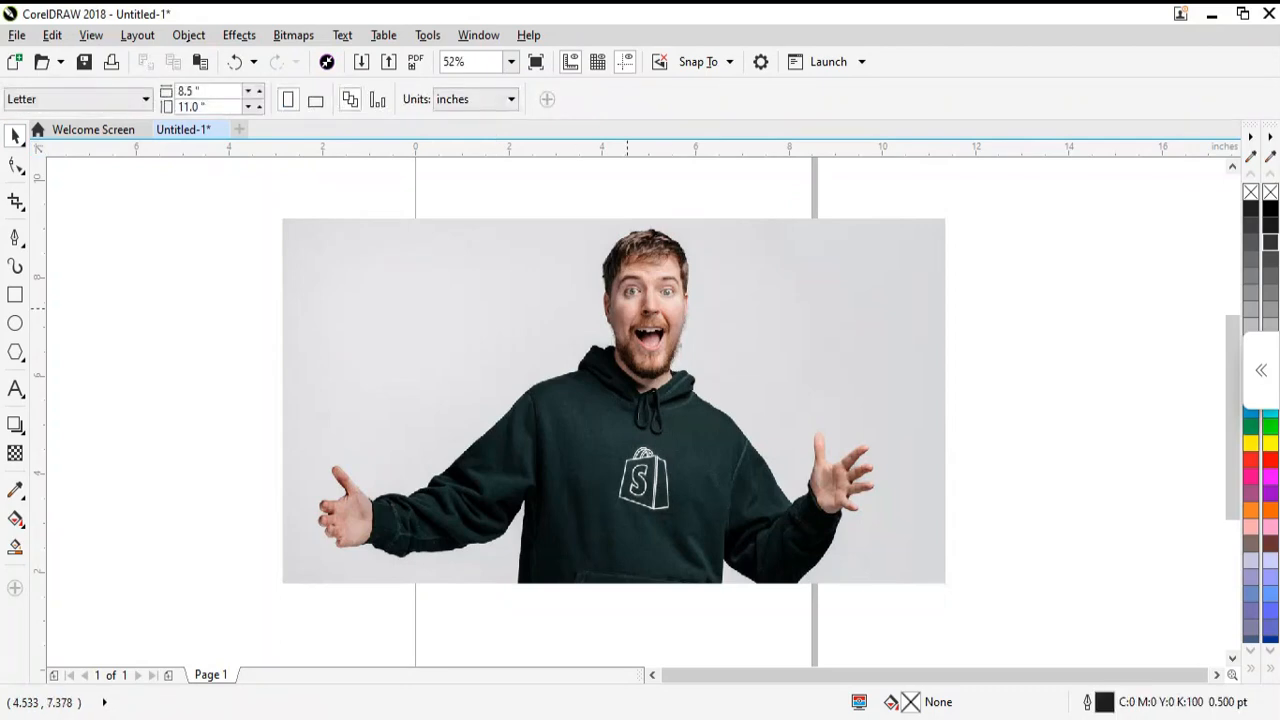
Open the photo in Photoshop for editing and apply the Film Grain filter with grain 2, highlight area 0 and intensity 10
left_click(671, 550)
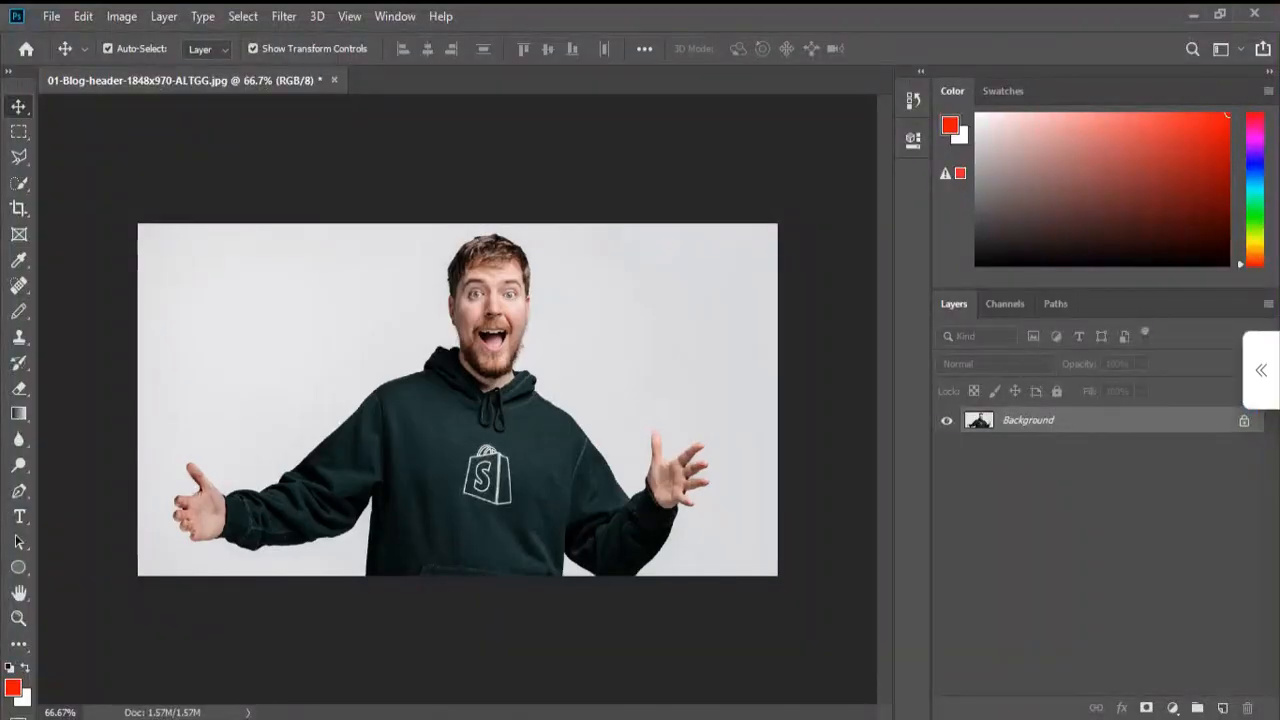
left_click(284, 16)
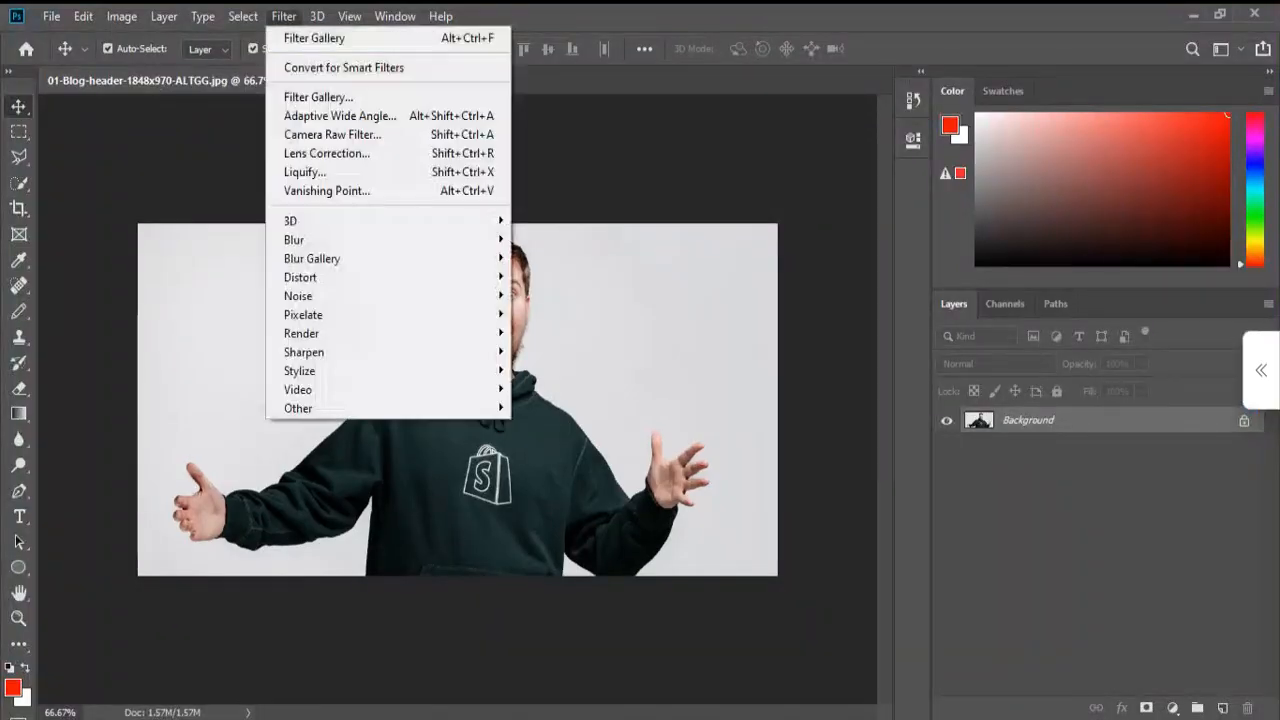
left_click(318, 97)
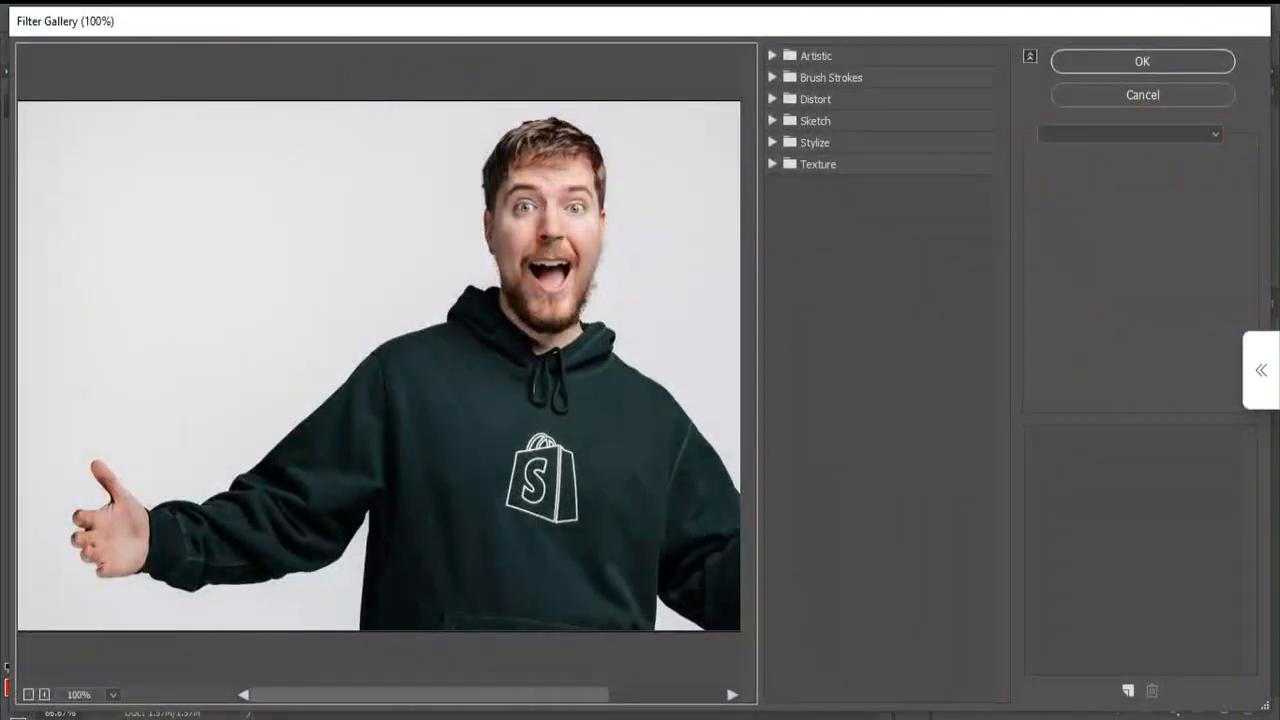
left_click(815, 55)
left_click(802, 161)
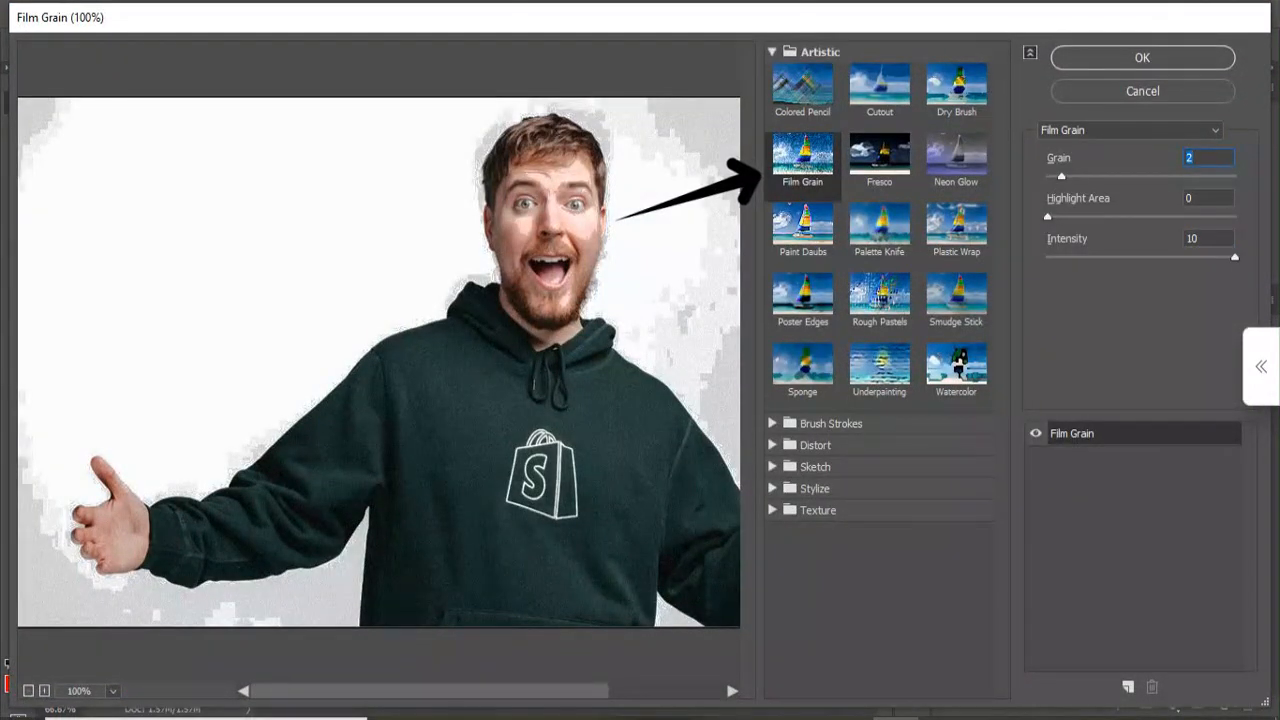
left_click(1142, 57)
Save the filtered photo as a JPEG with maximum quality 12 and progressive format with 3 scans
left_click(51, 12)
left_click(78, 232)
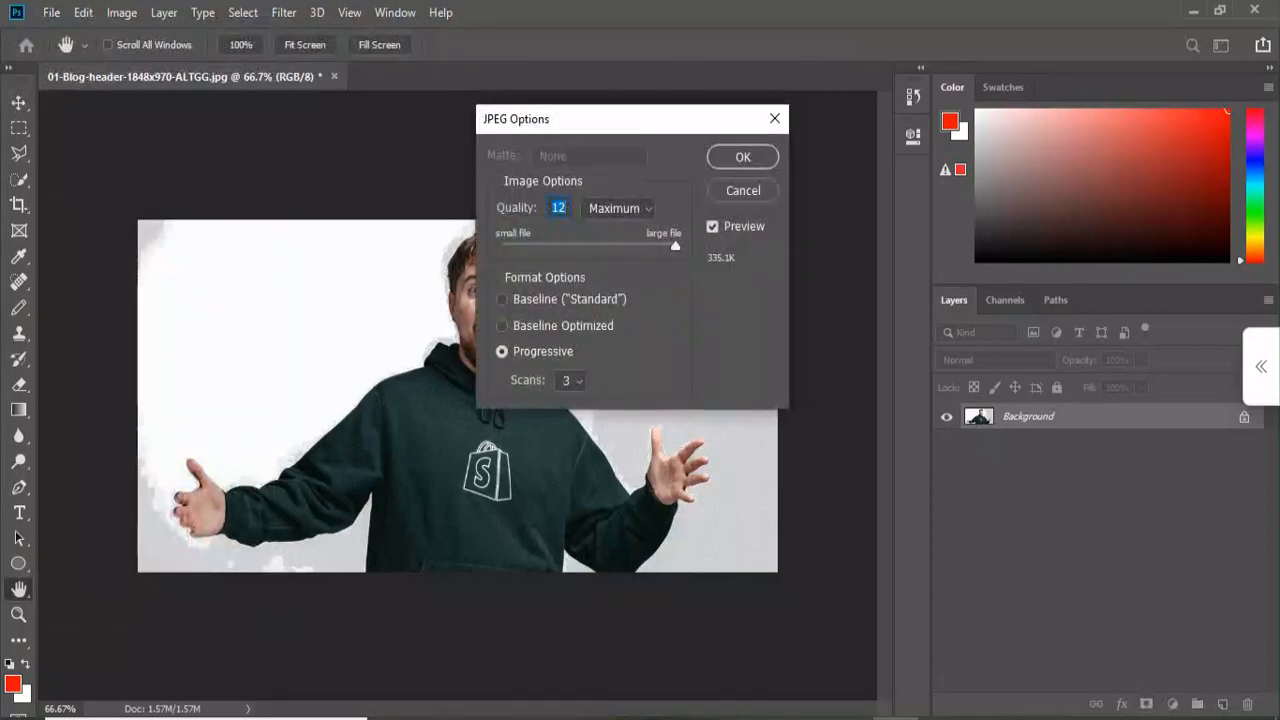
left_click(737, 157)
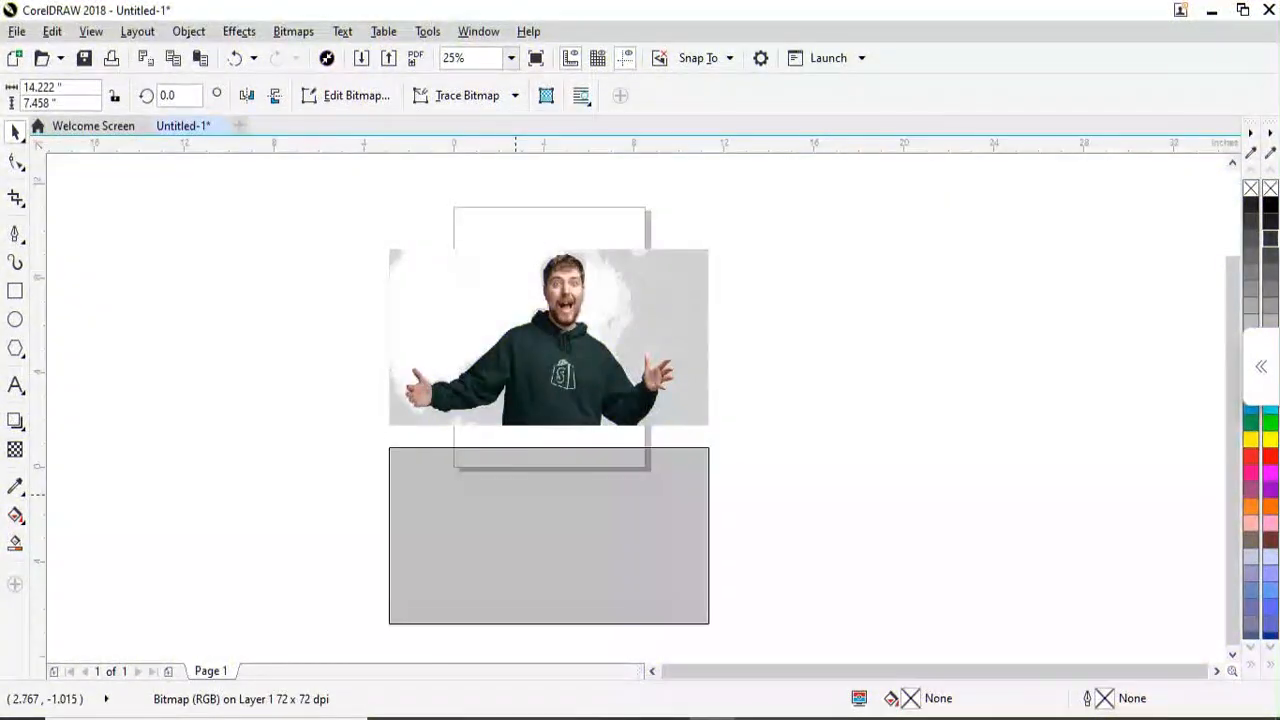
Switch to CorelDRAW and place the filtered photo directly below the original one
left_click_drag(516, 493, 524, 489)
scroll(540, 480, "up", 2)
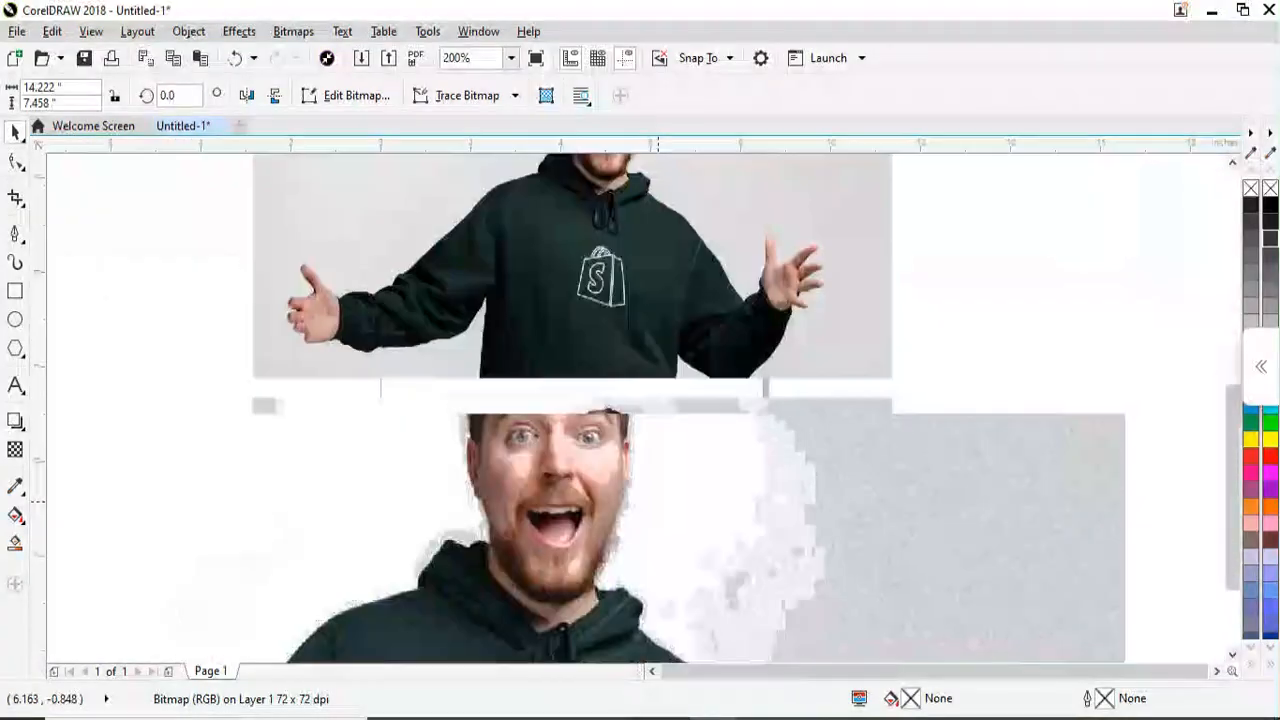
scroll(656, 376, "down", 2)
scroll(646, 230, "up", 2)
scroll(647, 295, "down", 2)
Move the original photo off to the right of the page and centre the filtered photo on the page
left_click_drag(476, 372, 981, 372)
left_click(682, 571)
key("p")
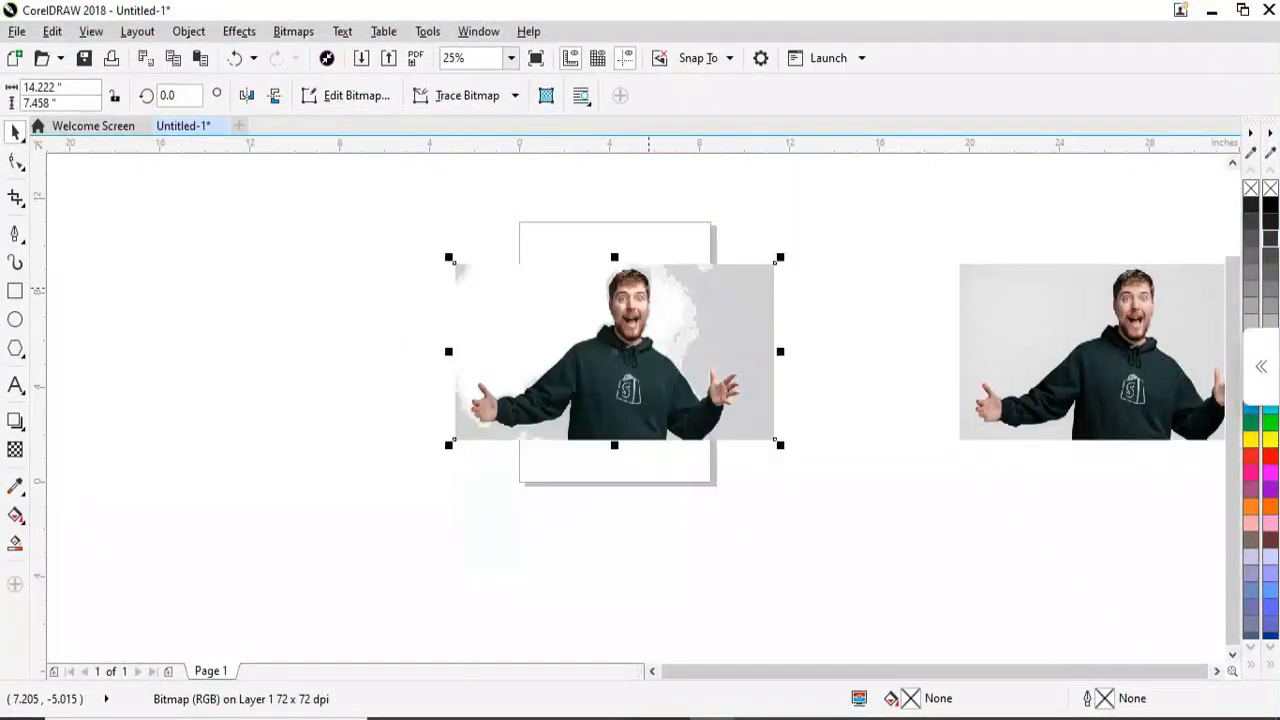
Trace the left eyebrow as a closed curved shape about 0.39 × 0.15 inches with the Pen tool
scroll(650, 298, "up", 3)
scroll(652, 472, "down", 1)
scroll(798, 444, "up", 1)
scroll(798, 444, "up", 4)
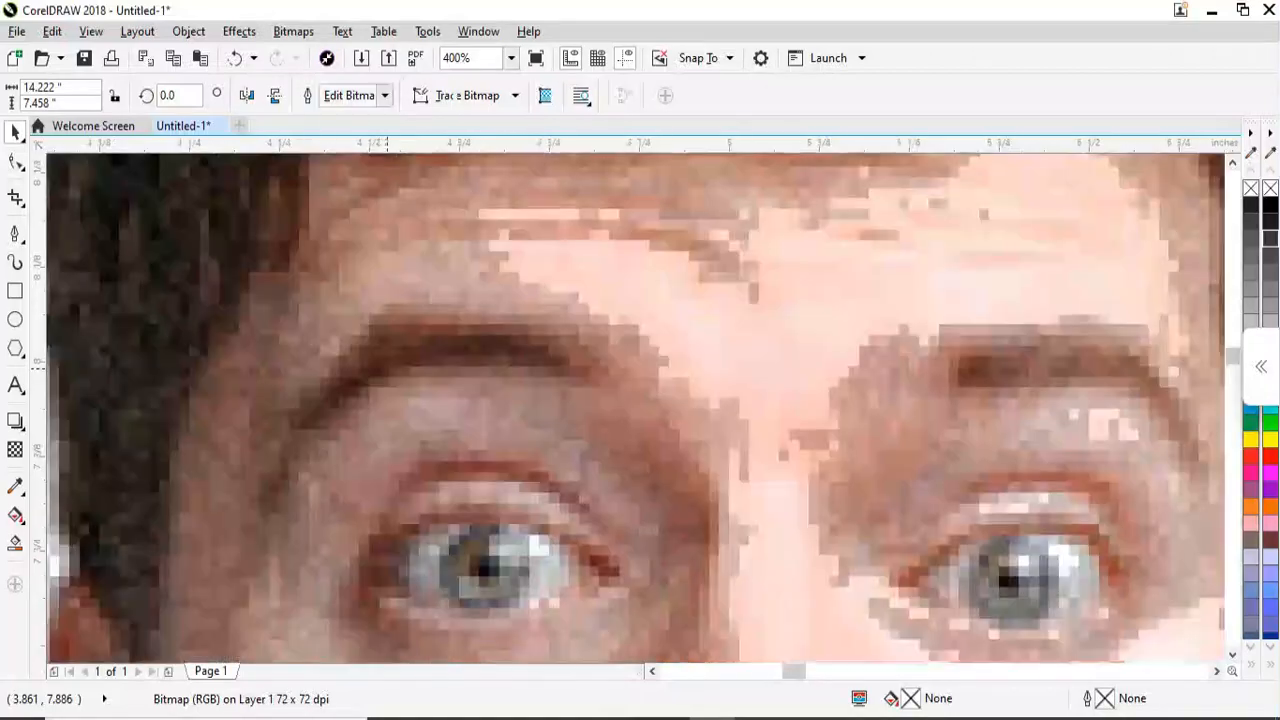
key("F5")
left_click(401, 330)
left_click_drag(323, 381, 297, 434)
left_click(295, 435)
left_click_drag(428, 355, 581, 355)
scroll(518, 325, "up", 2)
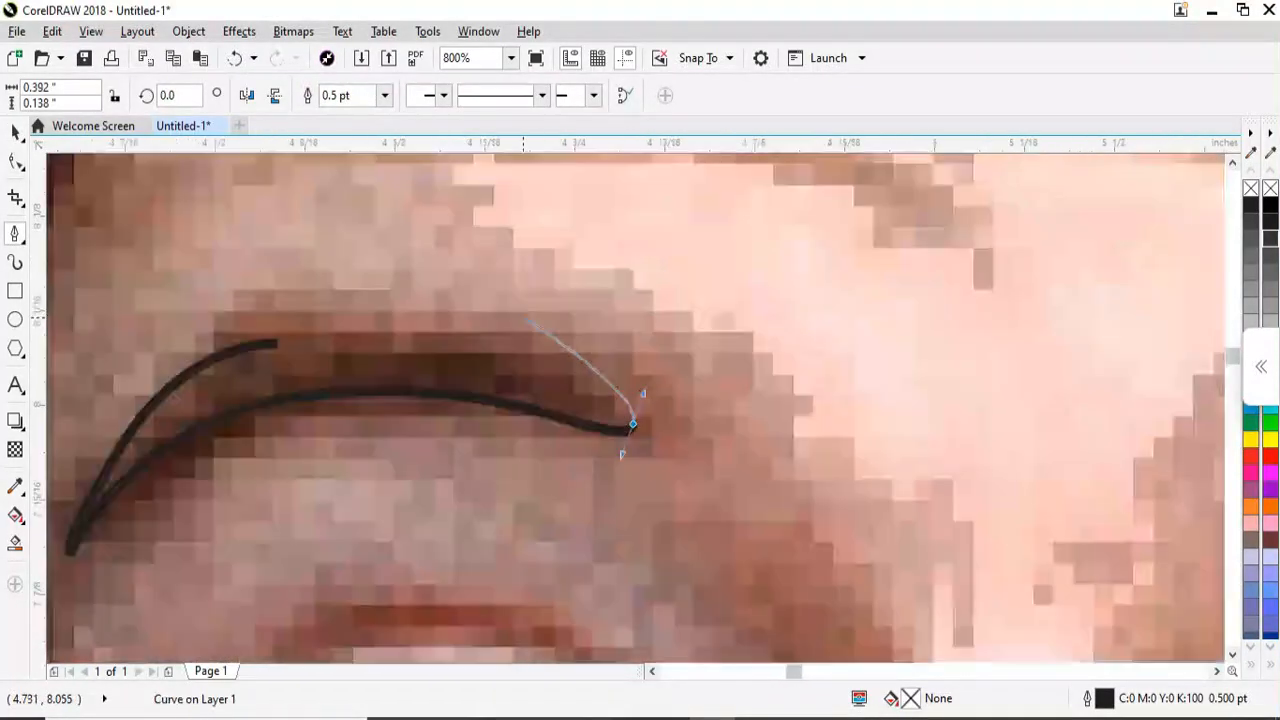
left_click_drag(460, 336, 348, 305)
scroll(300, 310, "down", 1)
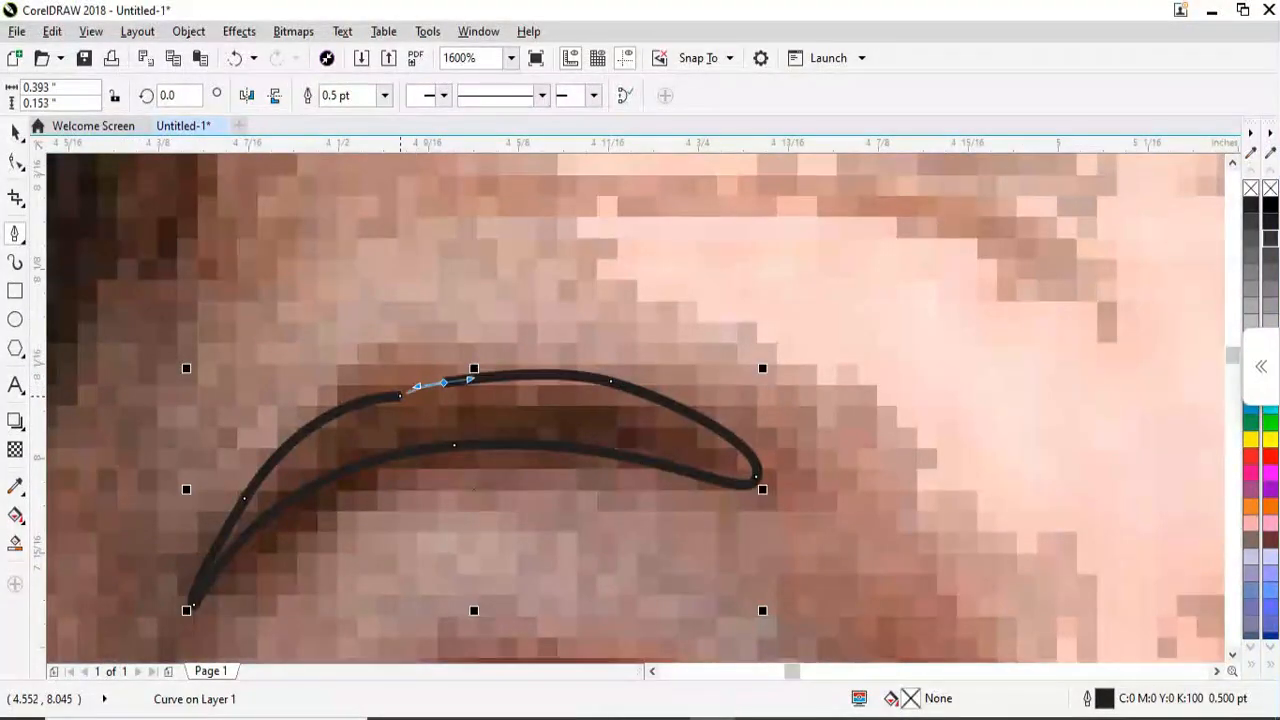
left_click(400, 396)
Trace the right eyebrow as a closed curve about 0.32 × 0.17 inches with a 0.5 pt outline
scroll(370, 390, "down", 3)
scroll(500, 392, "up", 2)
scroll(845, 428, "up", 1)
left_click_drag(543, 465, 605, 448)
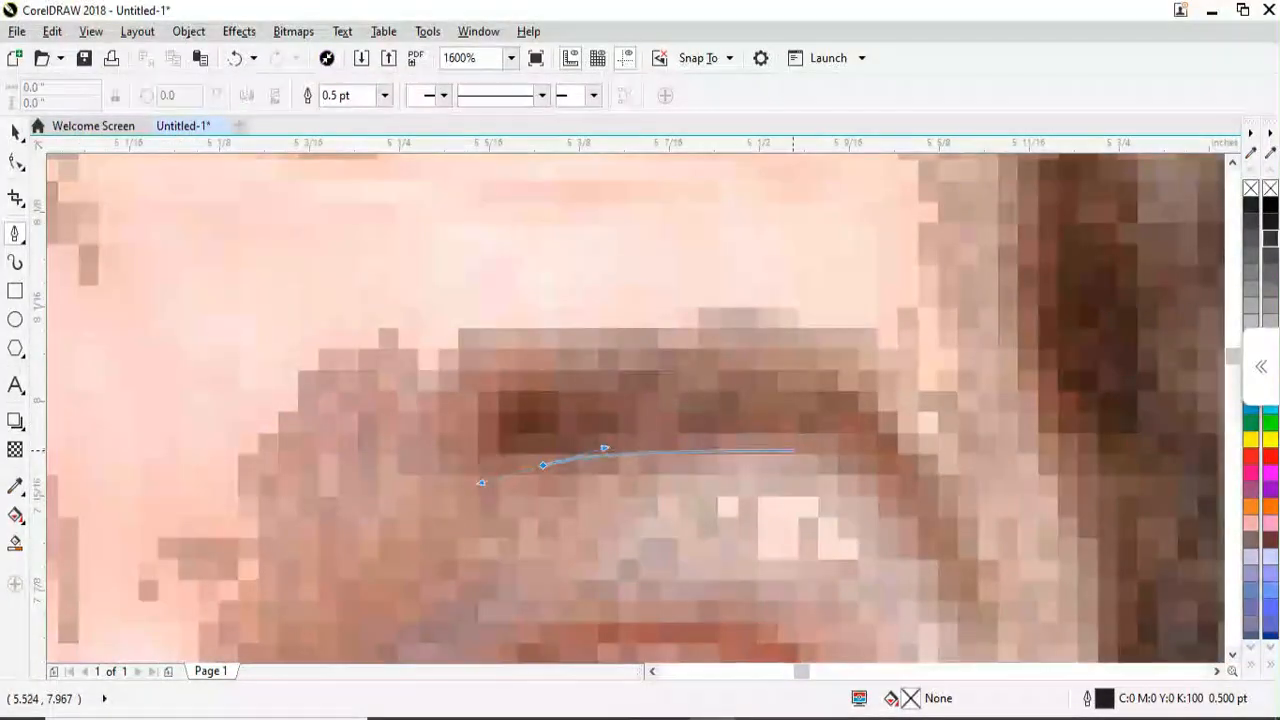
left_click_drag(961, 609, 981, 590)
scroll(869, 476, "up", 1)
scroll(878, 500, "down", 3)
scroll(890, 505, "up", 1)
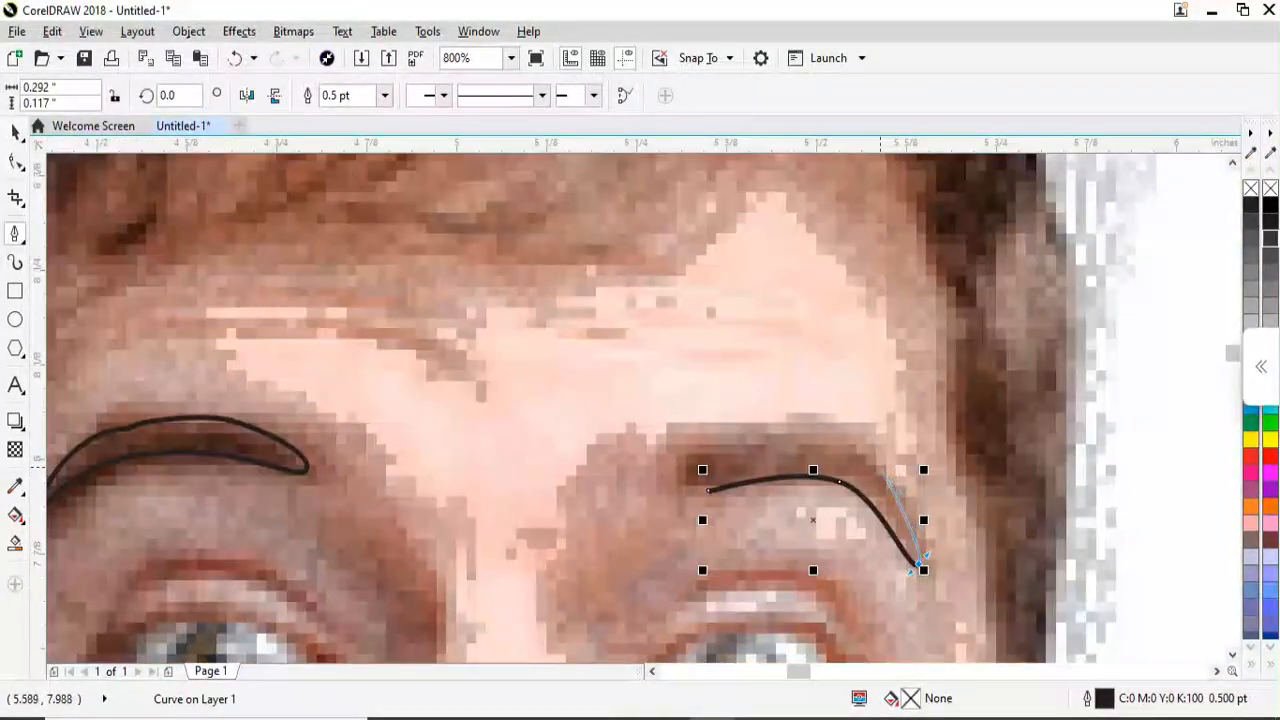
left_click_drag(745, 442, 743, 443)
scroll(701, 460, "up", 2)
left_click_drag(663, 486, 634, 569)
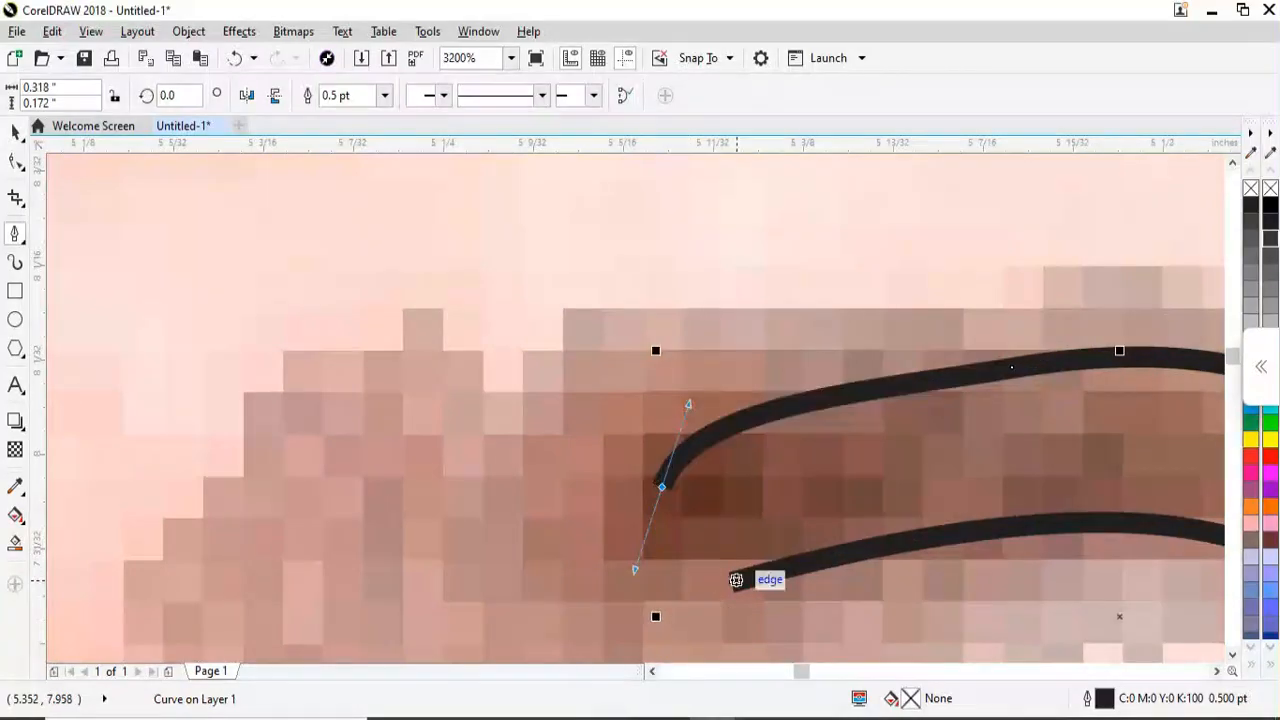
left_click(737, 580)
Trace the left nostril as a closed curve about 0.11 × 0.07 inches around its dark area
scroll(720, 434, "down", 4)
scroll(755, 490, "up", 2)
scroll(752, 480, "down", 1)
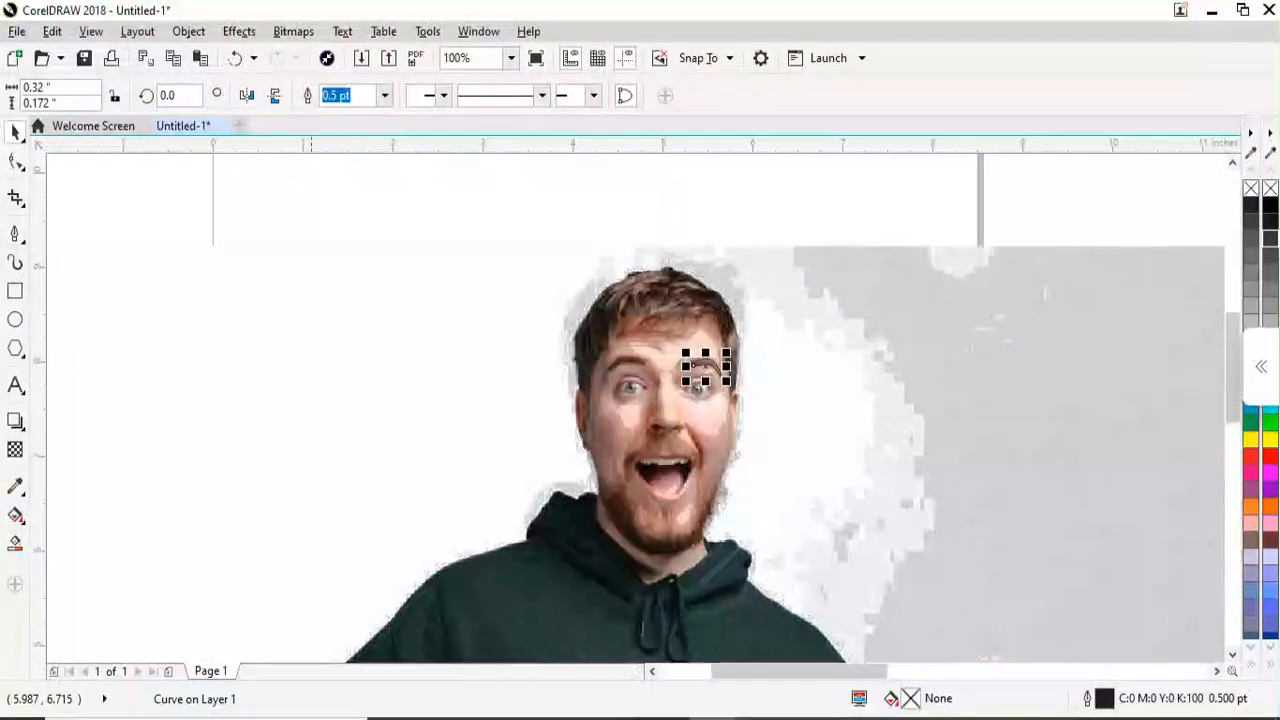
key("Escape")
scroll(705, 398, "up", 1)
scroll(687, 424, "up", 2)
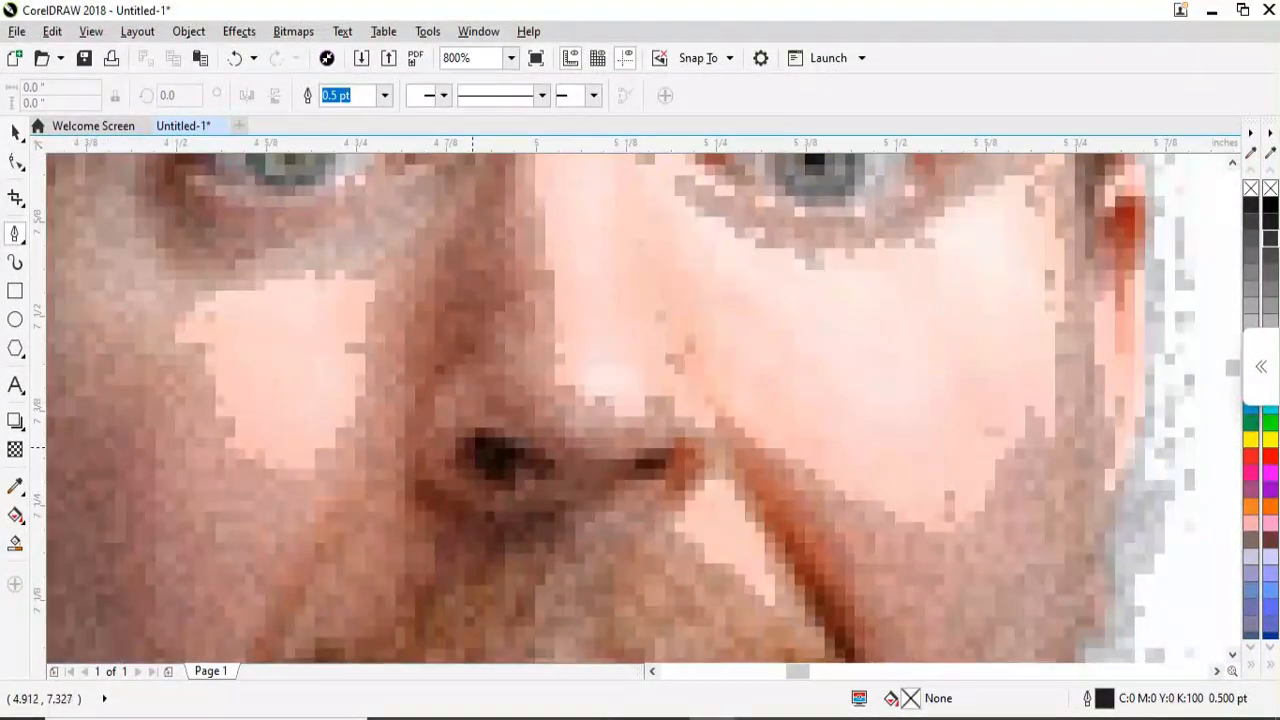
scroll(473, 447, "up", 1)
left_click_drag(586, 453, 618, 474)
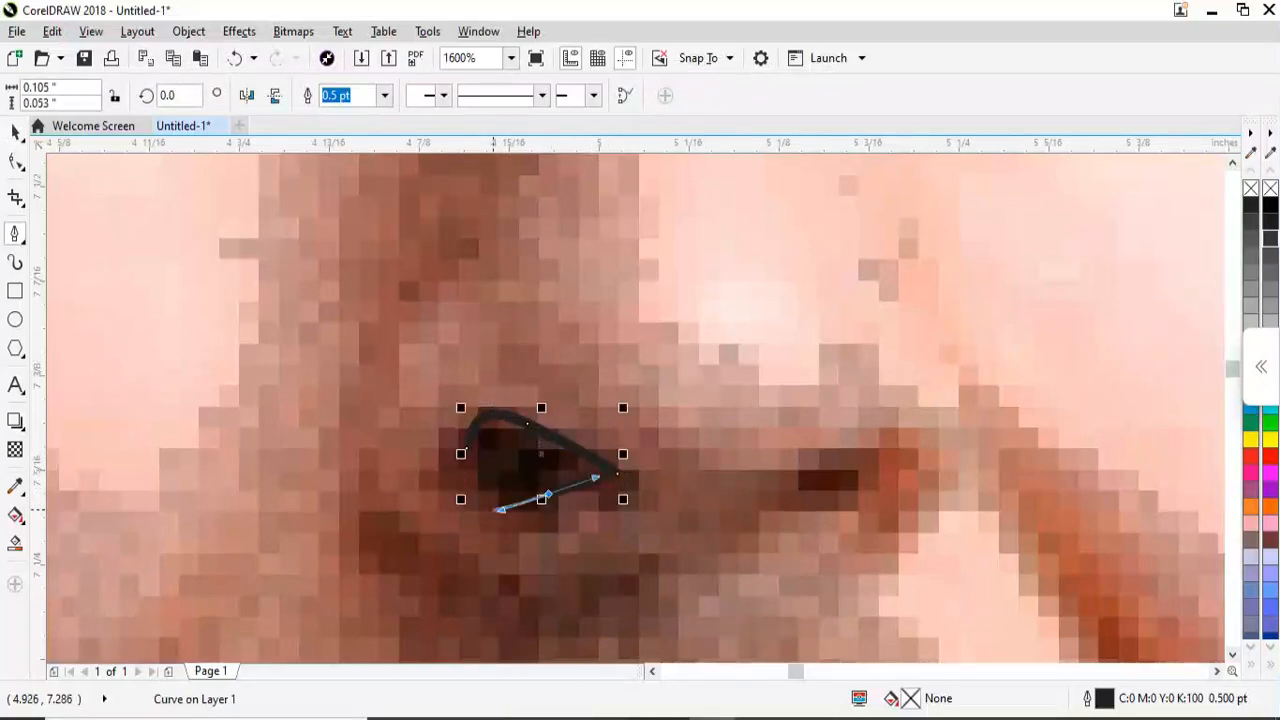
scroll(555, 490, "up", 2)
left_click(388, 264)
Trace the small right nostril as a closed curve about 0.05 × 0.02 inches
scroll(566, 464, "down", 3)
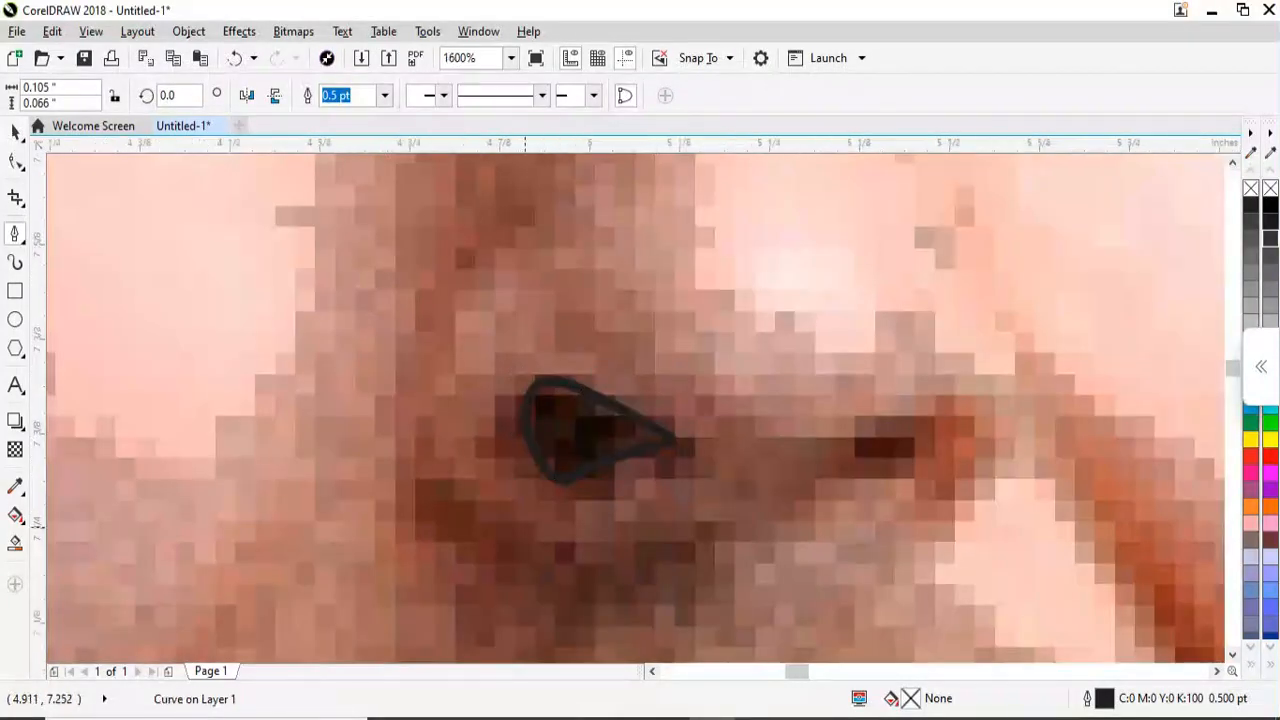
scroll(920, 397, "up", 1)
left_click(486, 523)
left_click_drag(546, 503, 450, 497)
scroll(565, 511, "up", 2)
Start the face outline at the left temple and trace around the outer edge of the left ear
scroll(526, 486, "down", 5)
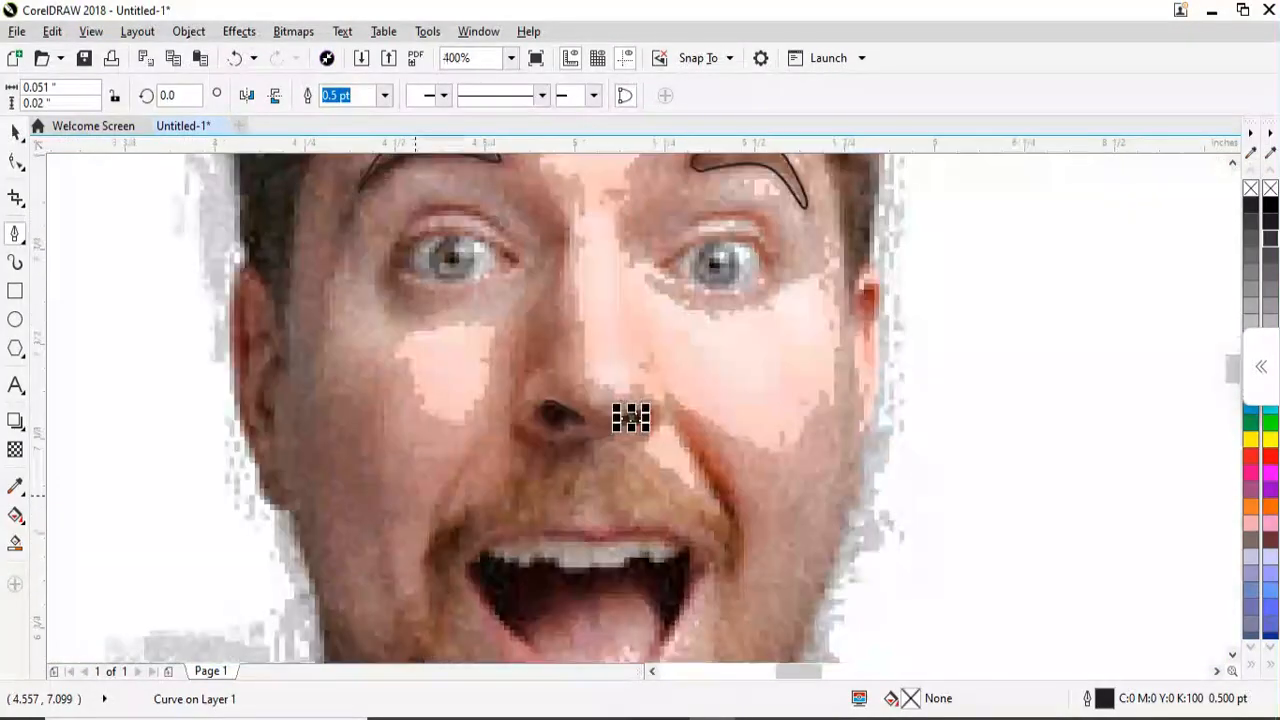
scroll(684, 488, "up", 1)
scroll(323, 402, "down", 1)
scroll(312, 326, "up", 2)
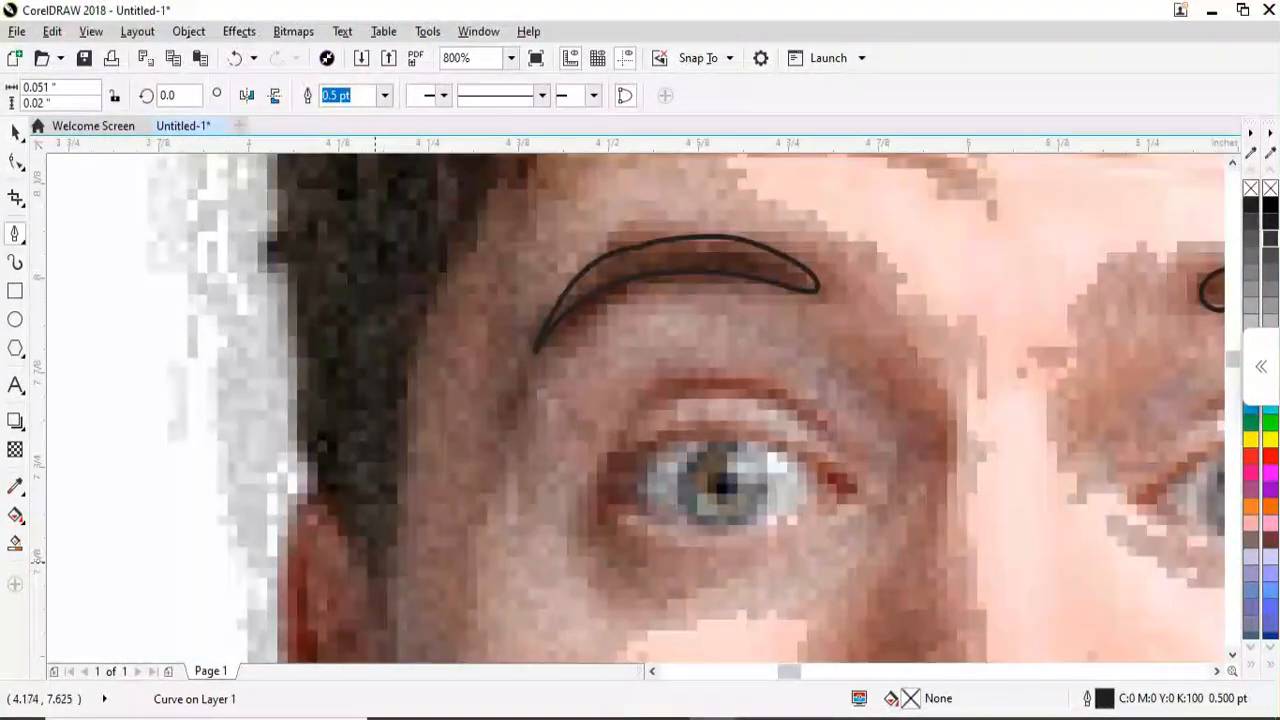
left_click_drag(288, 538, 284, 543)
scroll(284, 543, "down", 1)
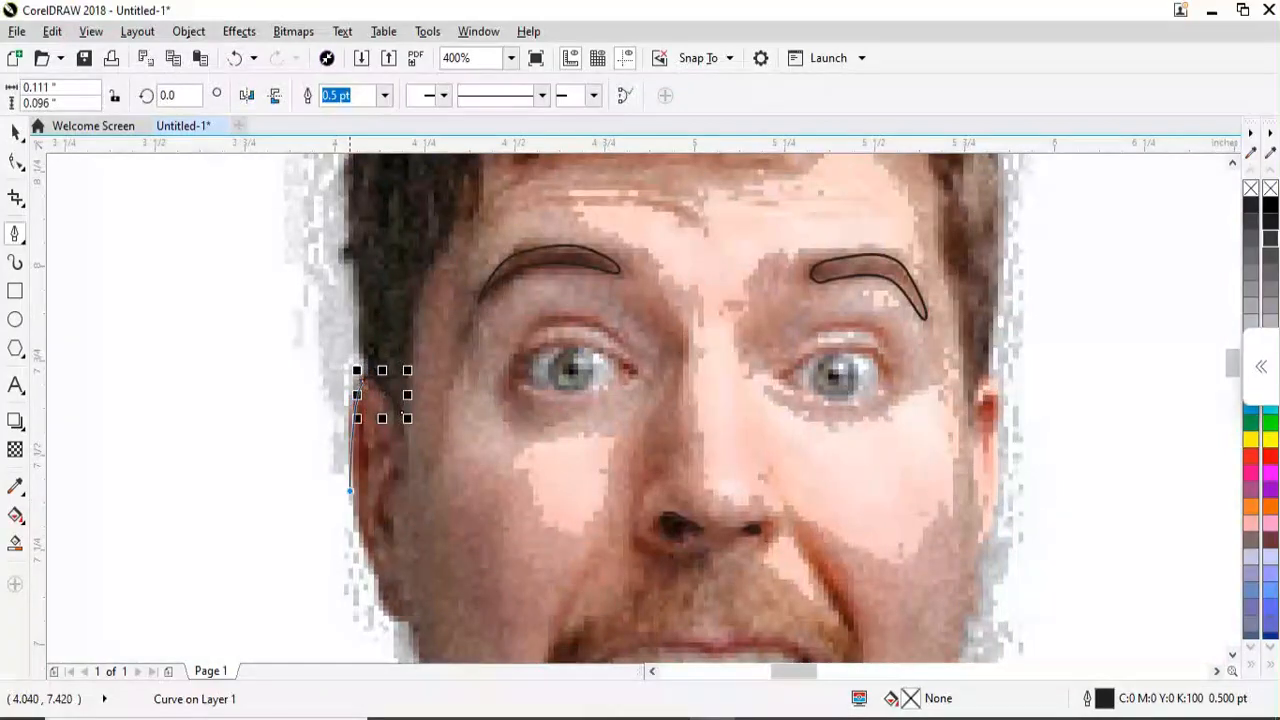
left_click(350, 491)
scroll(382, 598, "up", 2)
left_click_drag(378, 549, 392, 597)
scroll(316, 502, "down", 3)
scroll(334, 546, "up", 2)
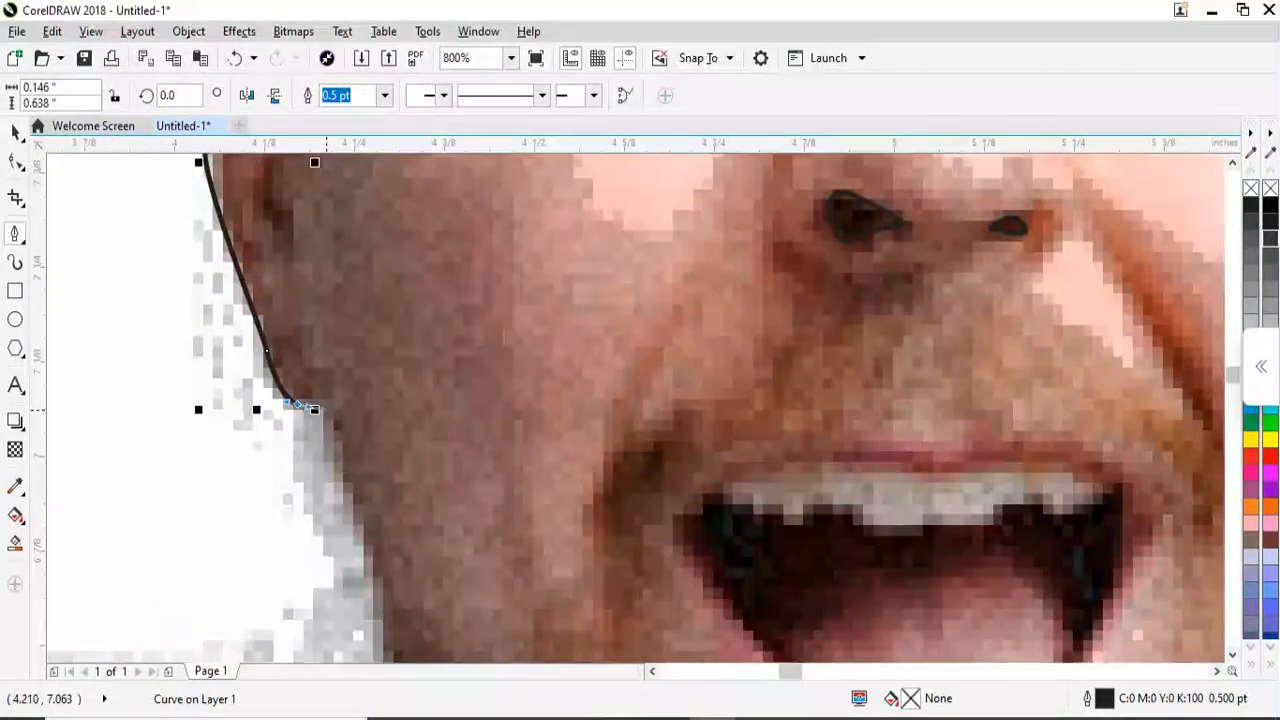
Continue the face outline from the left ear along the jaw and chin and around the right ear
left_click(330, 414)
scroll(356, 456, "down", 2)
scroll(873, 365, "down", 1)
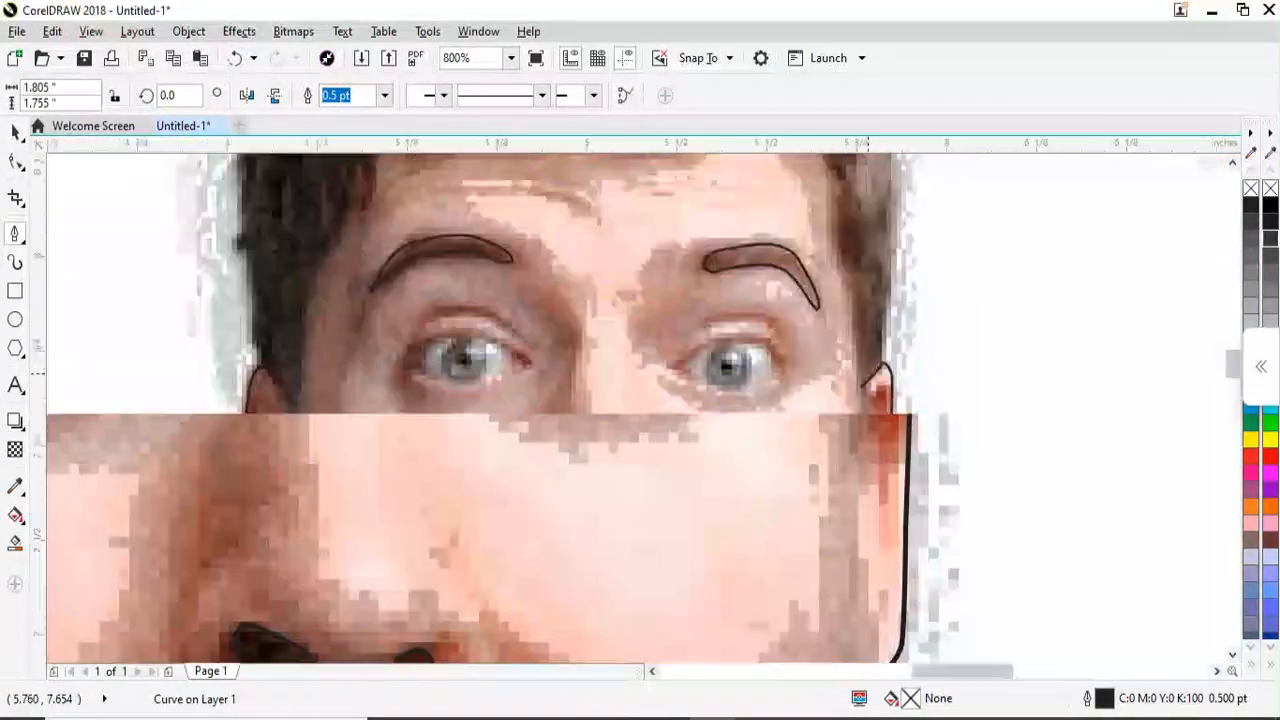
Continue the face outline up the right temple and across the hairline, closing it at the left ear at about 1.8 × 2.65 inches
scroll(830, 260, "up", 1)
left_click(873, 356)
scroll(874, 357, "down", 2)
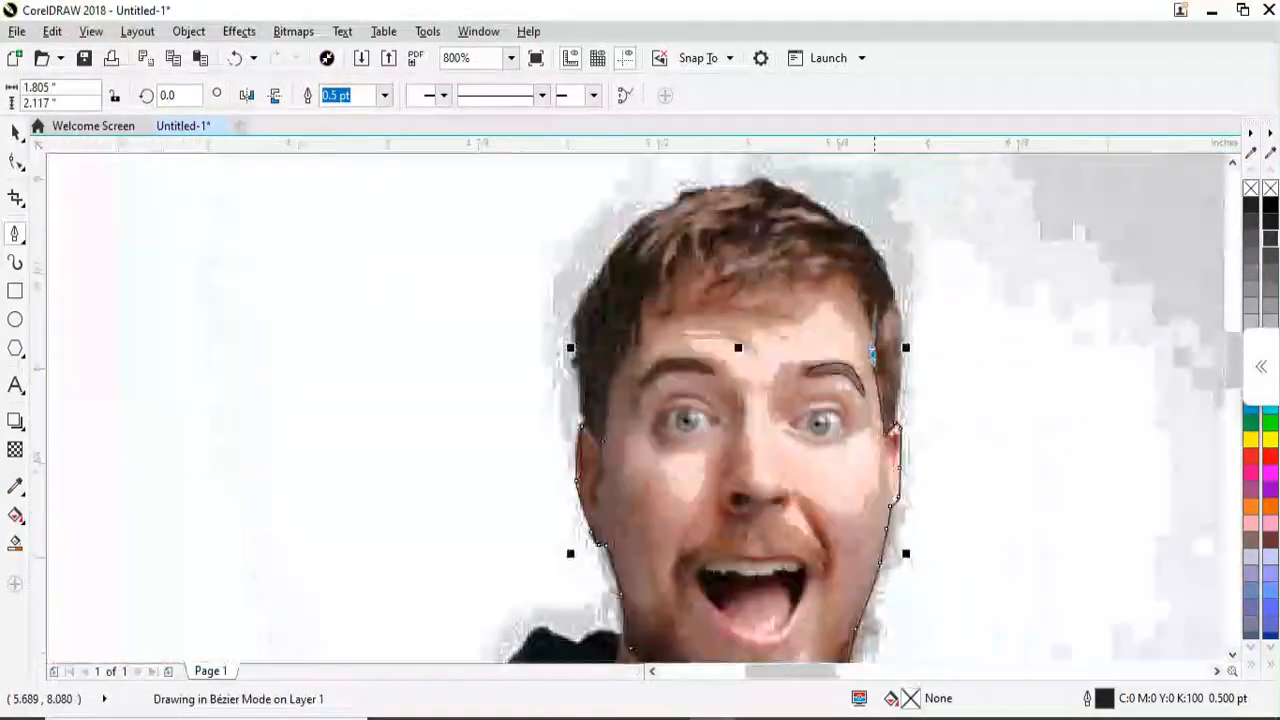
scroll(873, 300, "up", 2)
left_click(822, 333)
scroll(782, 307, "down", 1)
left_click(737, 276)
scroll(737, 276, "left", 1)
left_click_drag(711, 302, 675, 308)
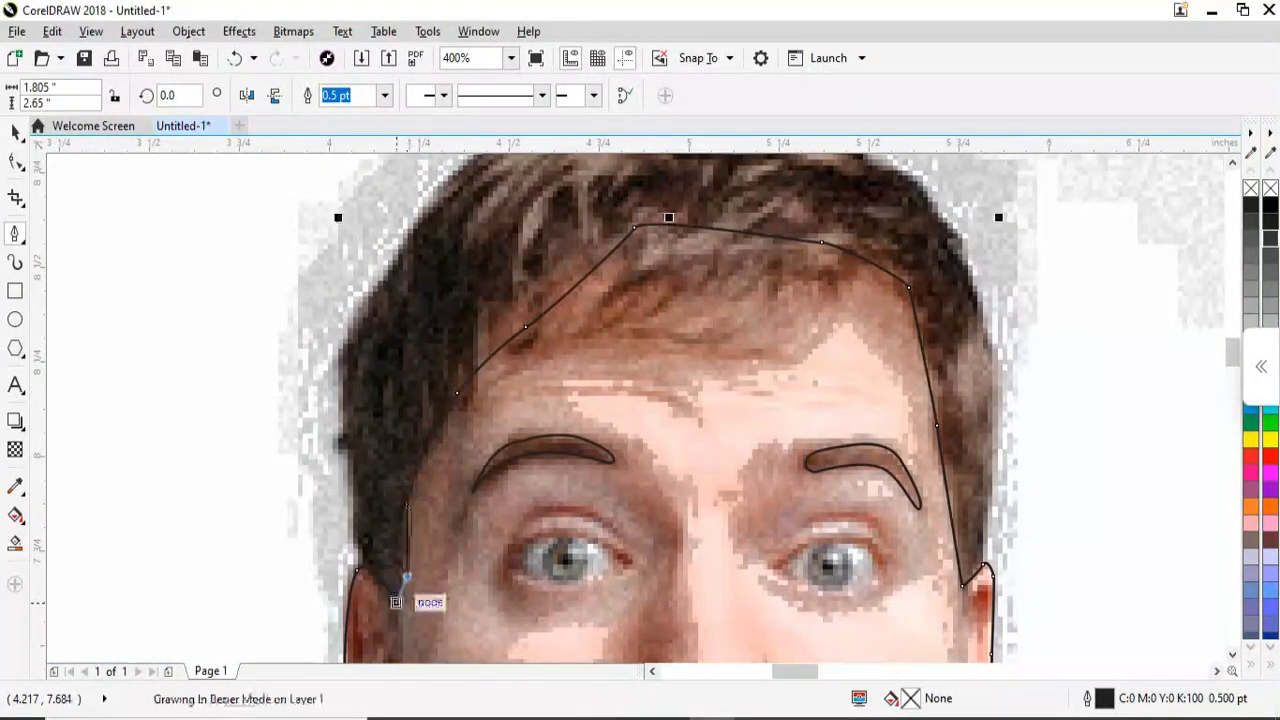
left_click(405, 578)
Give the closed face curve a thicker outline width than the preset 0.5 pt
scroll(405, 578, "down", 5)
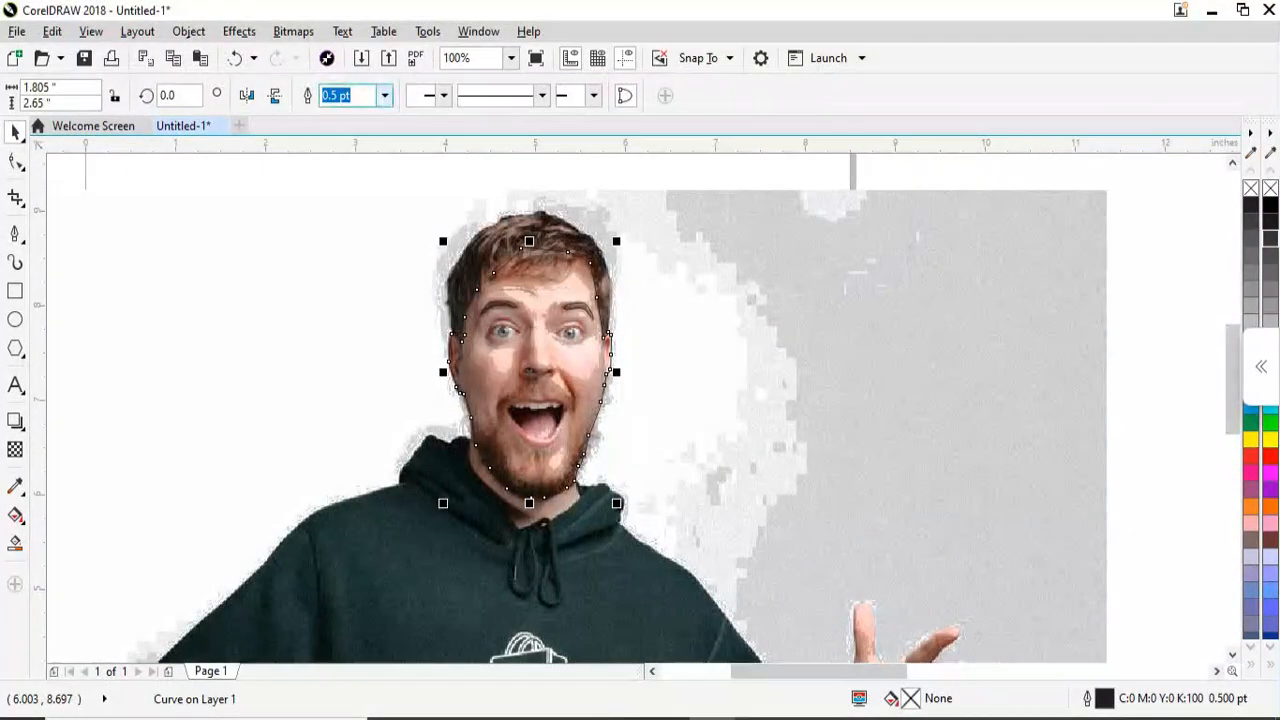
left_click(384, 95)
left_click(354, 220)
Move the filtered photo aside to inspect the traced line work, and undo the move
scroll(888, 342, "down", 1)
left_click_drag(901, 349, 479, 385)
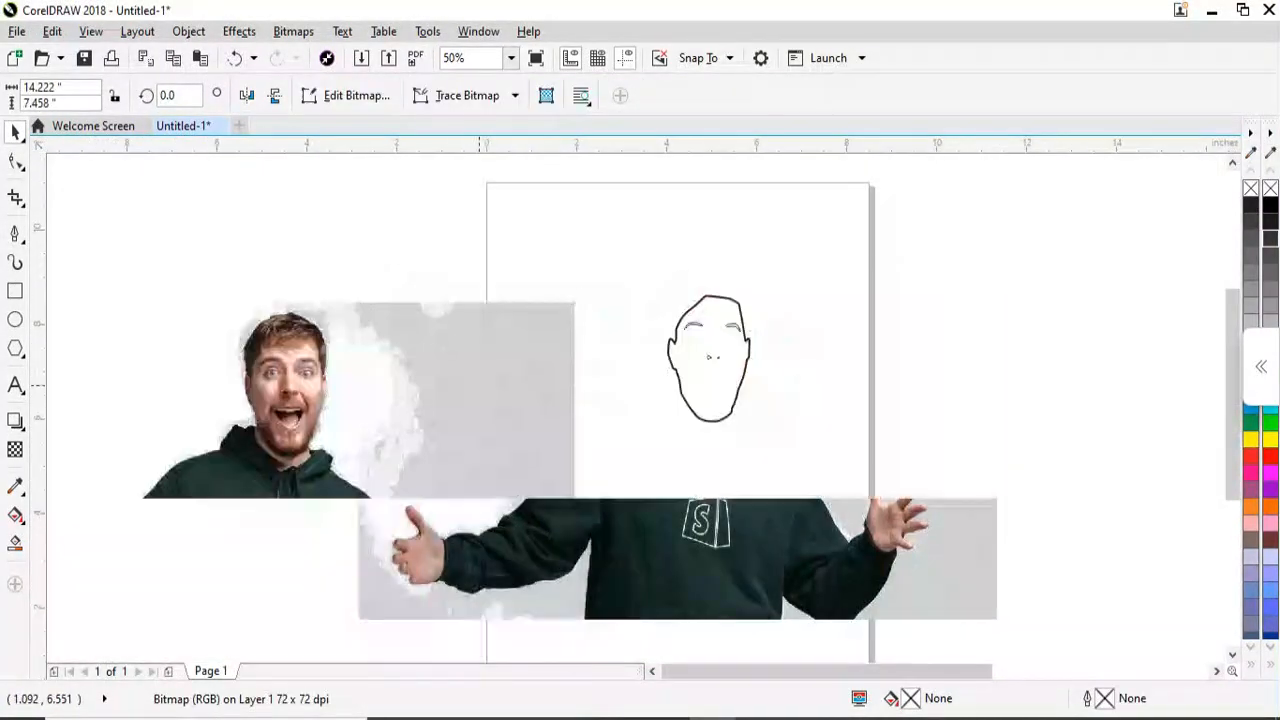
key("ctrl+z")
Trace the left eye opening as a closed almond shape about 0.31 × 0.15 inches with a 0.5 pt outline
scroll(731, 342, "up", 3)
key("space")
scroll(409, 305, "up", 2)
scroll(377, 317, "down", 1)
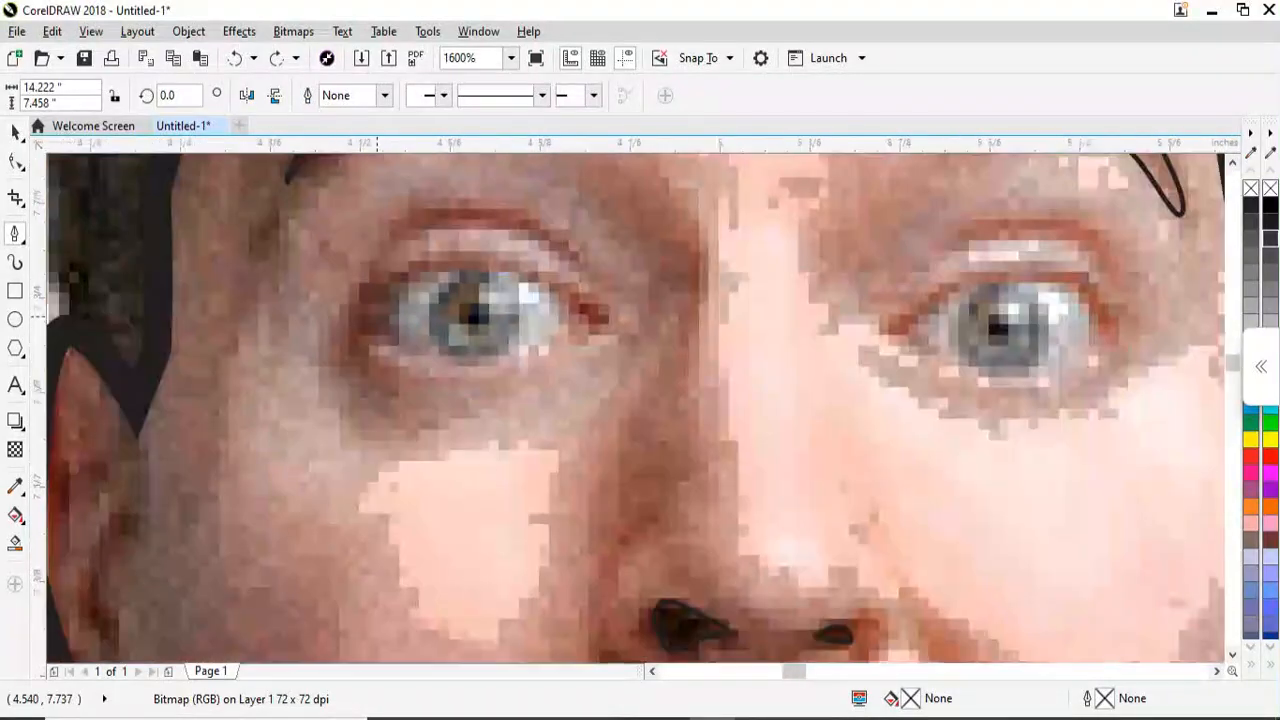
left_click_drag(514, 269, 537, 279)
left_click(593, 318)
scroll(473, 368, "up", 1)
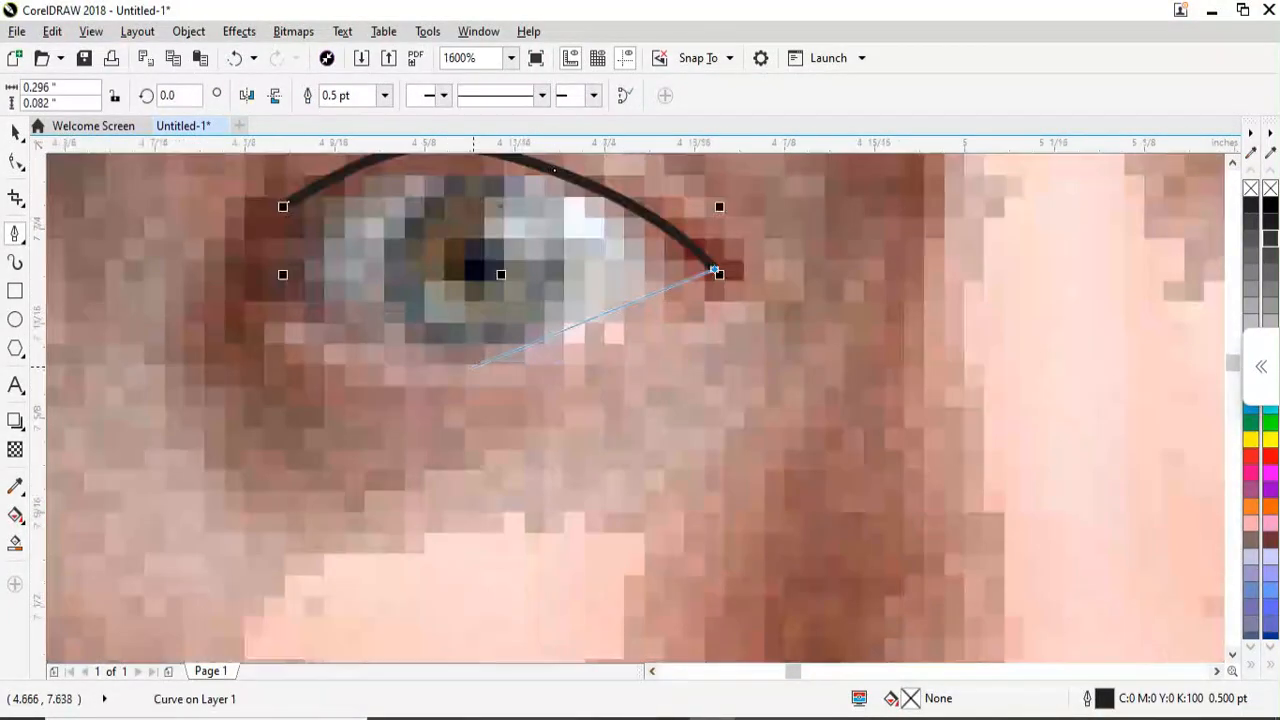
left_click_drag(473, 367, 407, 378)
left_click(289, 201)
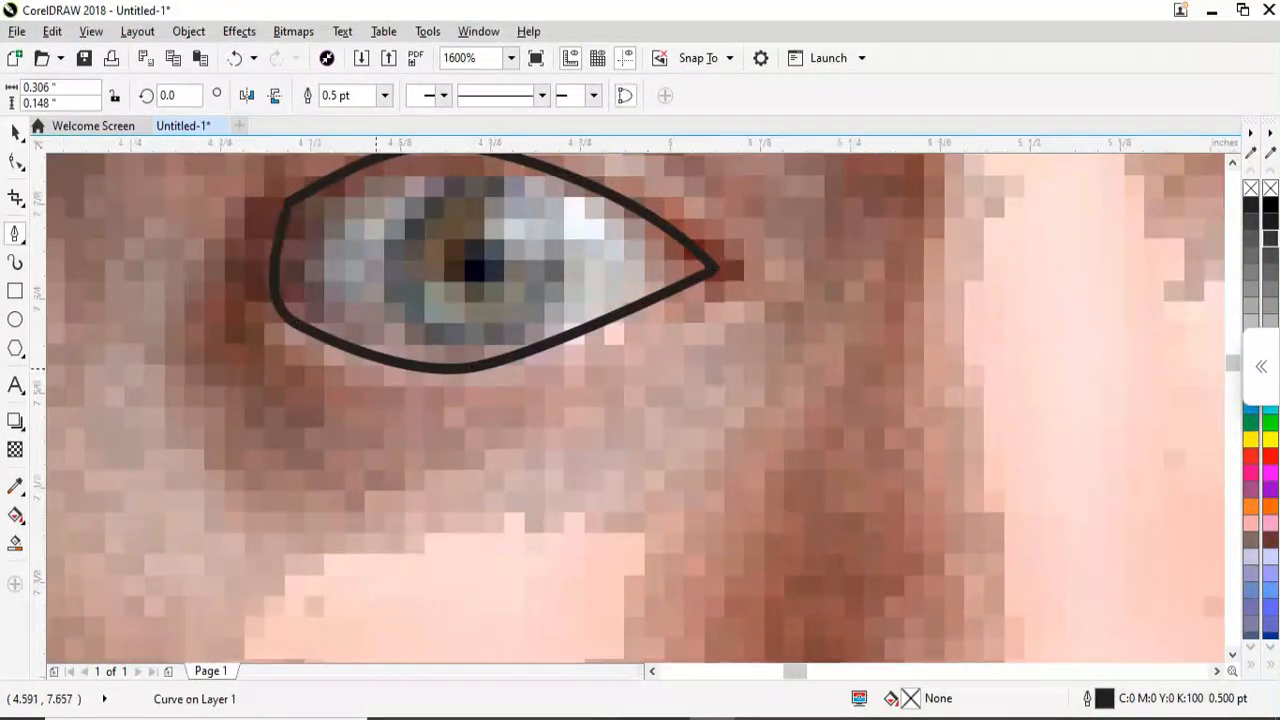
Trace the right eye opening as a closed almond shape about 0.27 × 0.14 inches
scroll(378, 330, "down", 2)
scroll(383, 306, "up", 2)
scroll(440, 330, "down", 2)
scroll(789, 353, "up", 1)
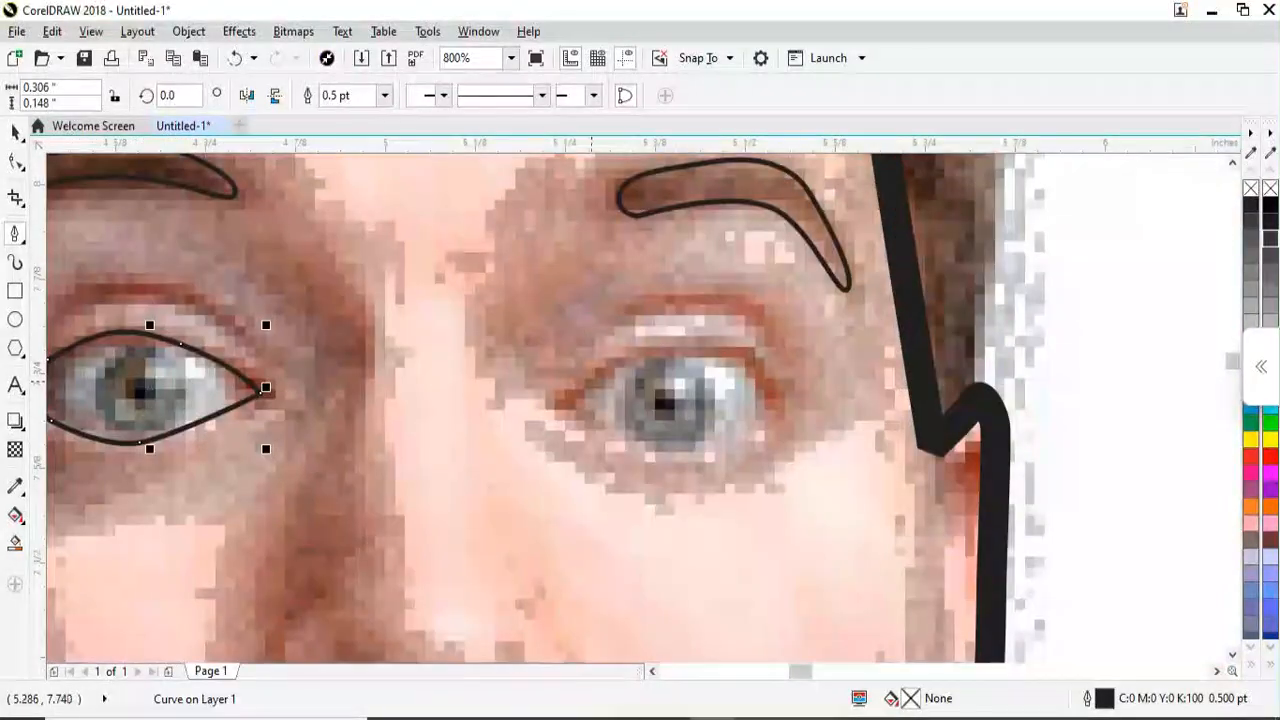
left_click_drag(728, 350, 750, 354)
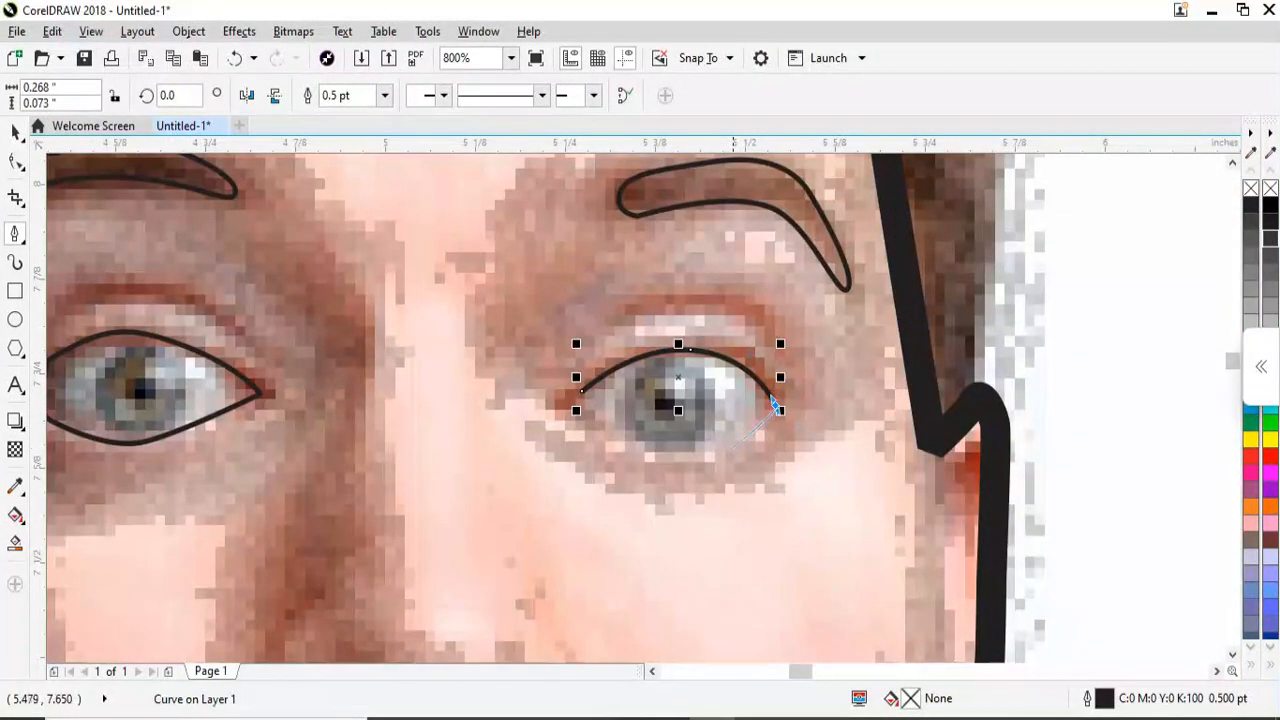
left_click_drag(733, 448, 684, 461)
left_click_drag(601, 423, 600, 421)
left_click(582, 391)
Trace the eyelid crease above the right eye as a thin closed curve about 0.24 × 0.08 inches
scroll(586, 414, "down", 1)
scroll(593, 359, "up", 1)
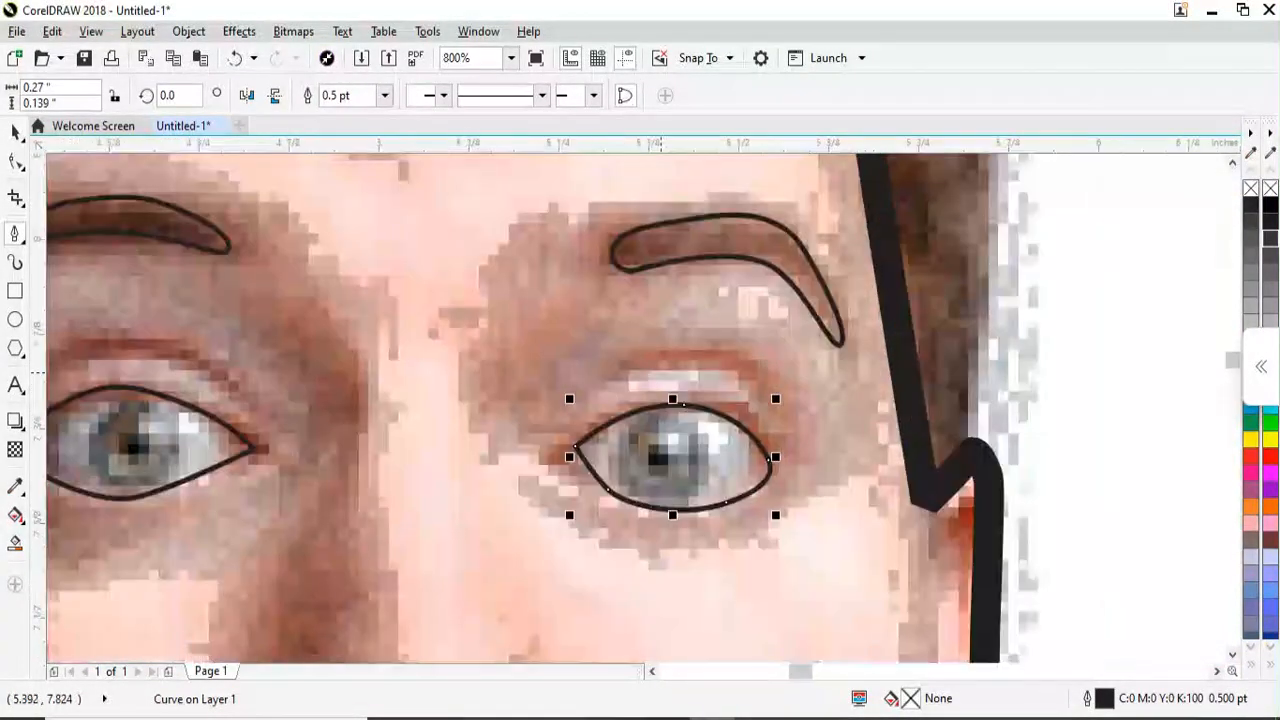
left_click_drag(610, 367, 644, 356)
left_click_drag(755, 359, 754, 359)
left_click(778, 409)
scroll(719, 351, "up", 3)
mouse_move(751, 406)
left_mouse_down()
mouse_move(597, 394)
mouse_move(636, 403)
left_mouse_up()
scroll(636, 406, "down", 2)
scroll(438, 431, "up", 1)
left_click_drag(483, 453, 444, 442)
left_click(441, 422)
scroll(742, 435, "down", 2)
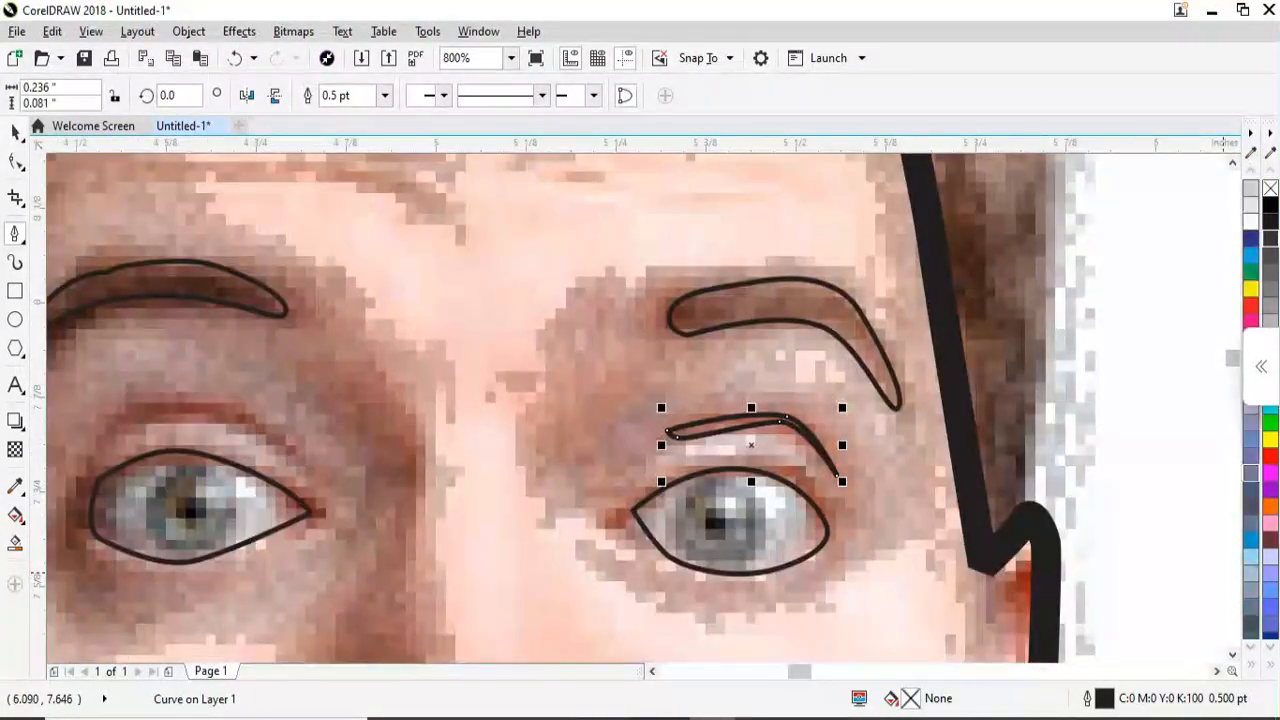
Fill the eyelid crease shape above the right eye with black and set its outline to black
scroll(1250, 523, "down", 5)
left_click(1250, 623)
right_click(1250, 623)
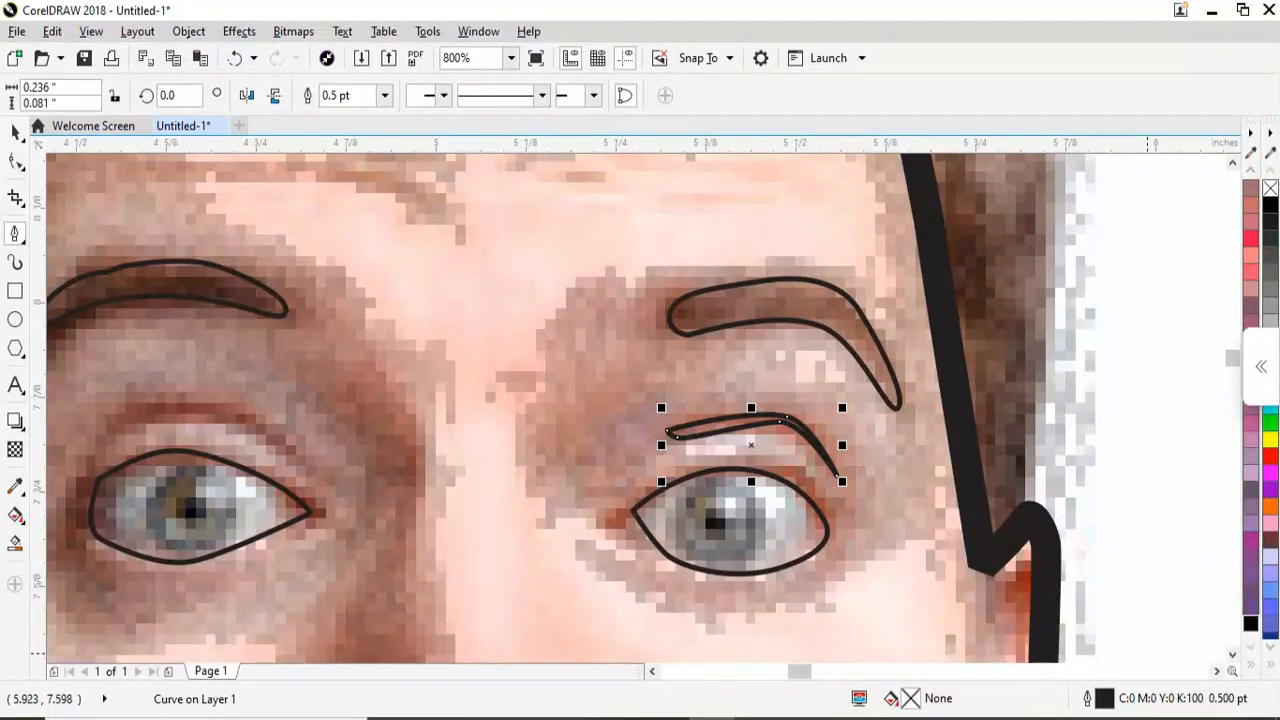
Trace the eyelid crease above the left eye as a closed arc about 0.28 × 0.09 inches and make its fill and outline black
scroll(1022, 428, "down", 2)
scroll(936, 426, "up", 2)
left_click(567, 451)
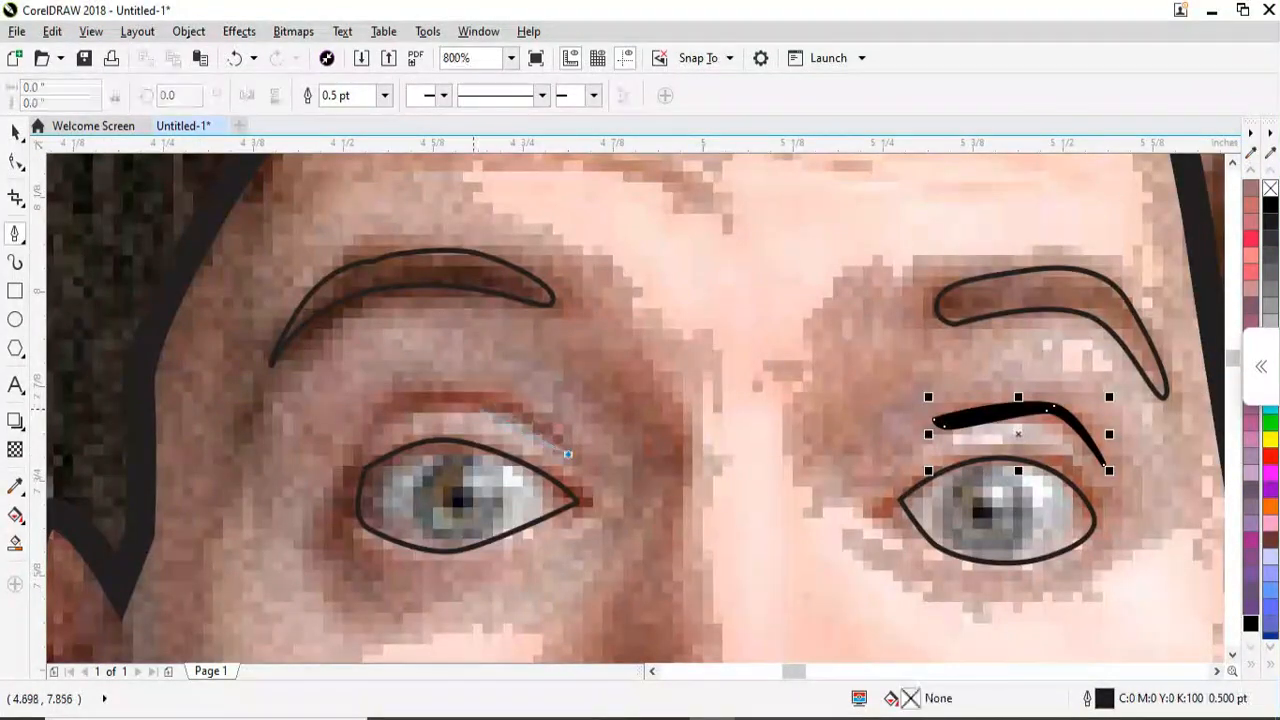
scroll(423, 404, "up", 1)
left_click_drag(530, 407, 440, 389)
left_click(309, 472)
left_click_drag(309, 472, 436, 372)
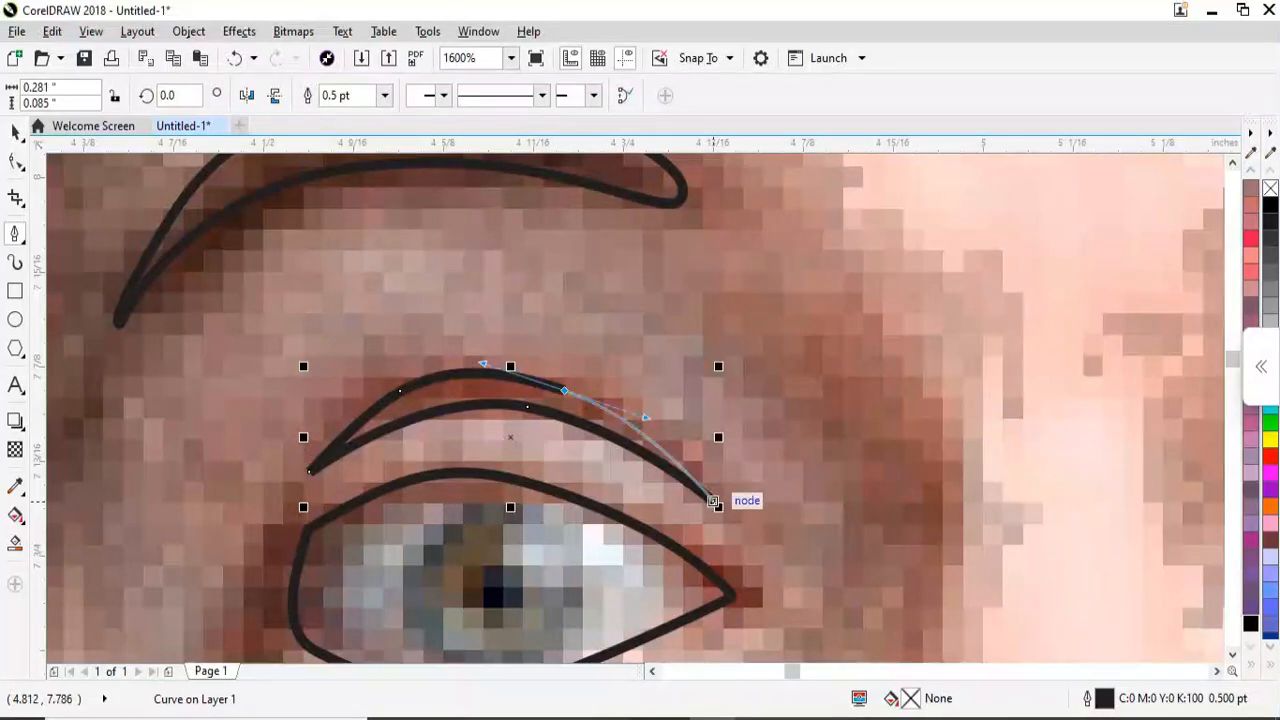
left_click(713, 501)
scroll(713, 501, "down", 3)
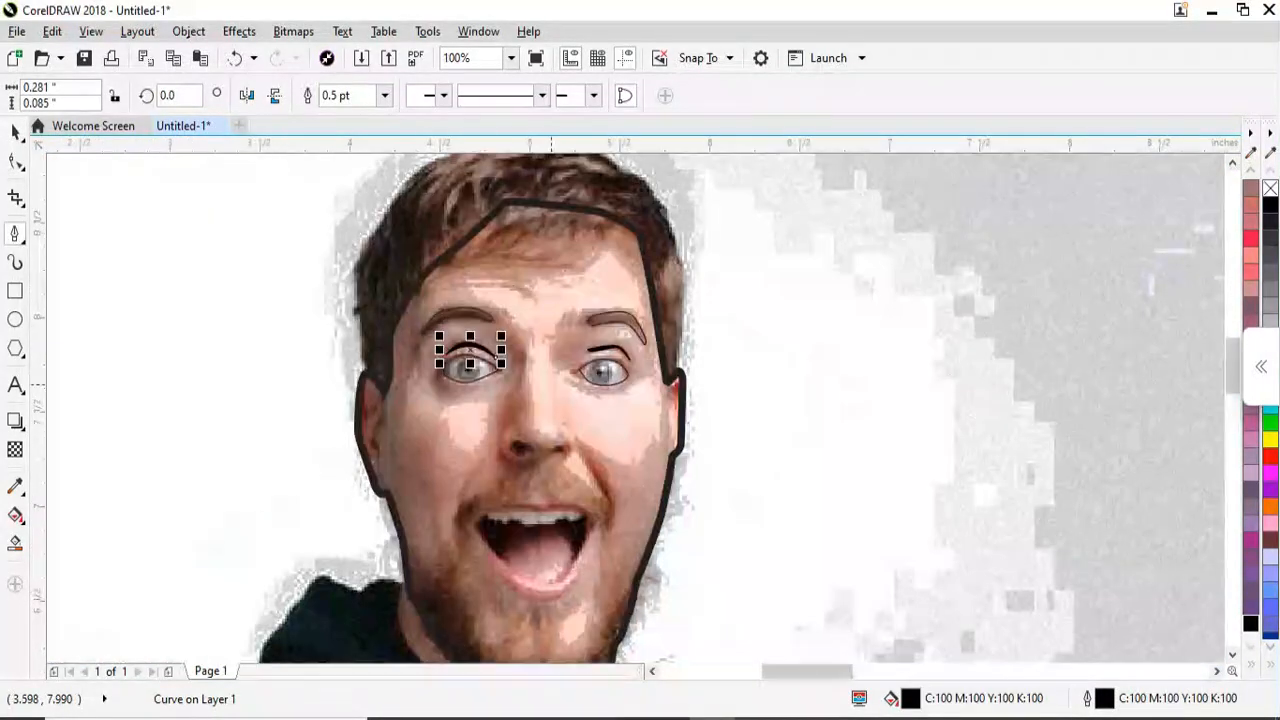
Draw the first edge of the nose contour from the nose bridge down and around the wing of the left nostril
scroll(580, 372, "up", 2)
scroll(587, 380, "down", 1)
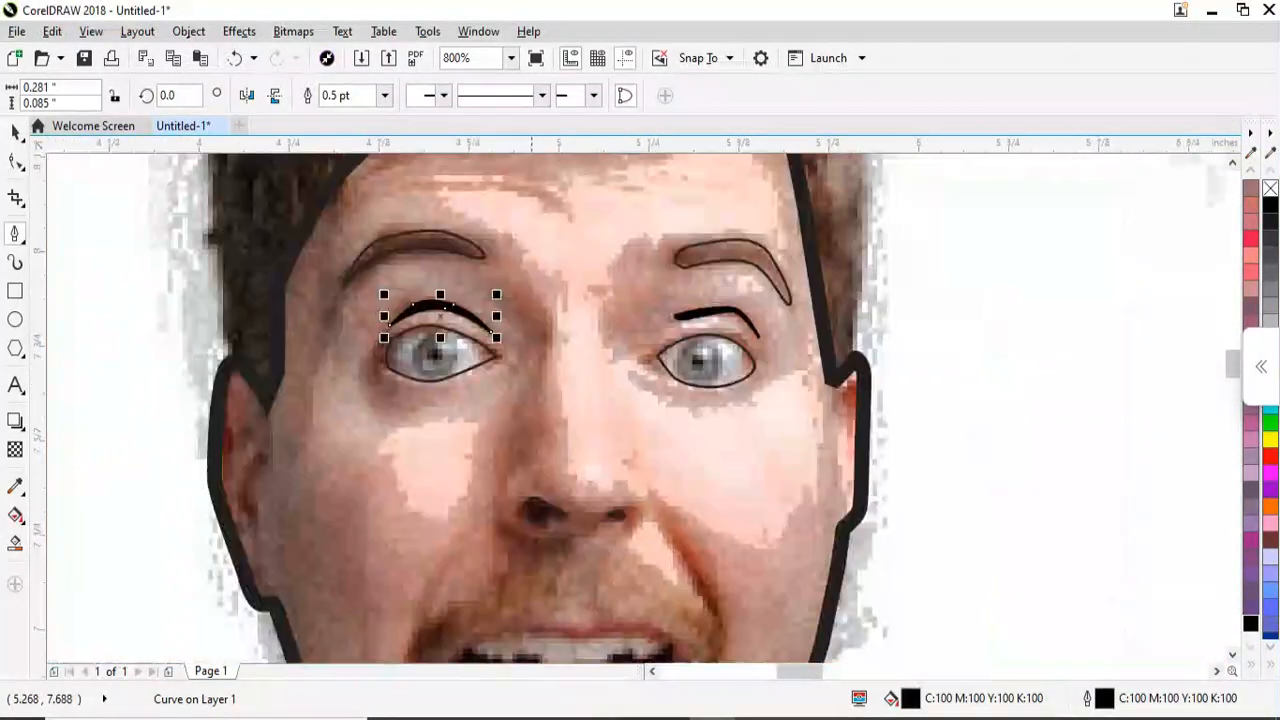
left_click(543, 312)
left_click(500, 448)
scroll(524, 442, "up", 2)
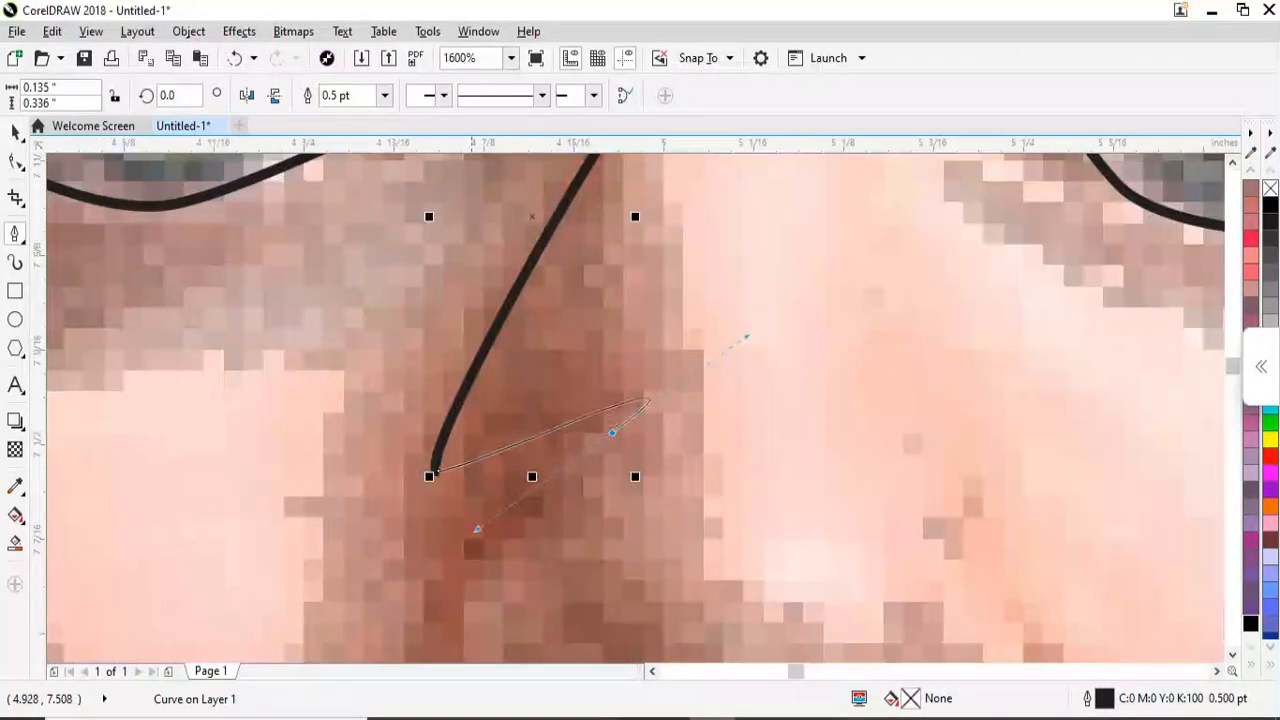
left_click(649, 395)
scroll(565, 259, "down", 1)
scroll(499, 468, "up", 1)
scroll(499, 468, "down", 1)
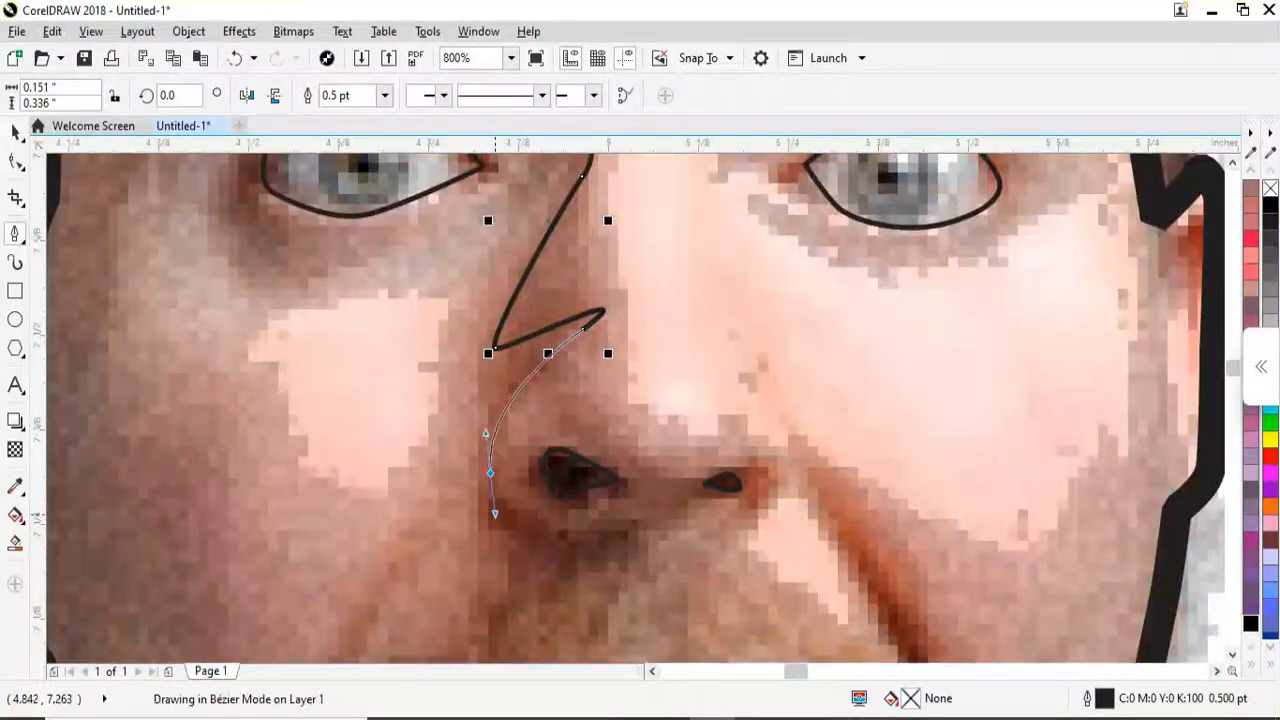
left_click_drag(490, 472, 494, 513)
scroll(480, 537, "up", 2)
left_click_drag(654, 523, 529, 457)
Trace the nose contour back up to the bridge, close it at about 0.17 × 0.59 inches, and apply black fill and outline
scroll(482, 276, "down", 3)
scroll(480, 275, "up", 3)
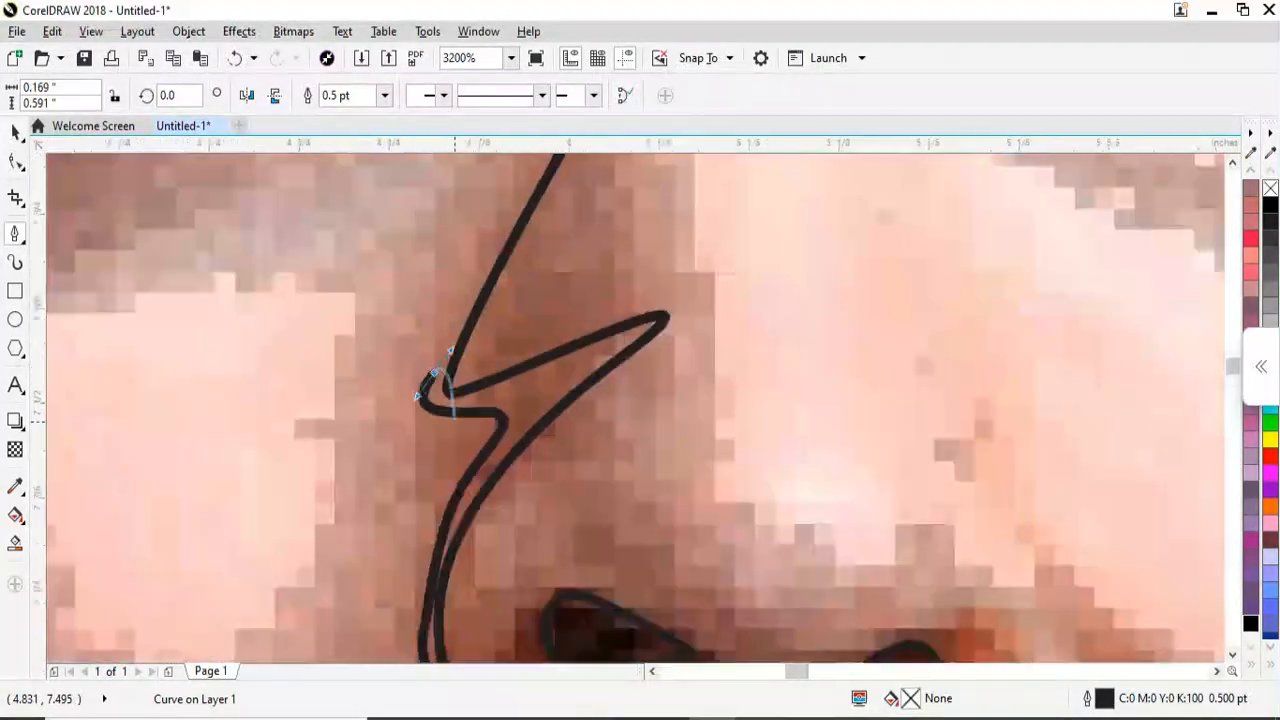
scroll(454, 416, "down", 2)
scroll(514, 258, "up", 2)
left_click(543, 260)
scroll(543, 260, "down", 3)
scroll(550, 225, "up", 3)
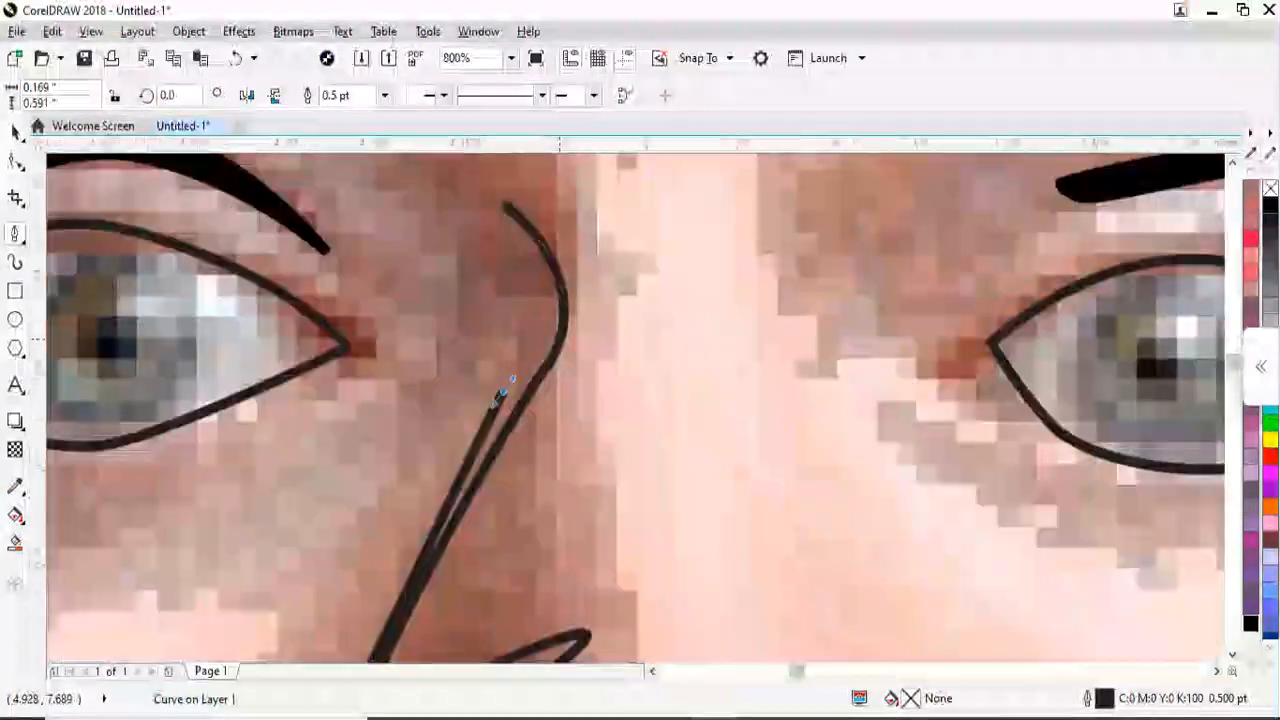
left_click_drag(552, 306, 540, 253)
scroll(519, 325, "down", 2)
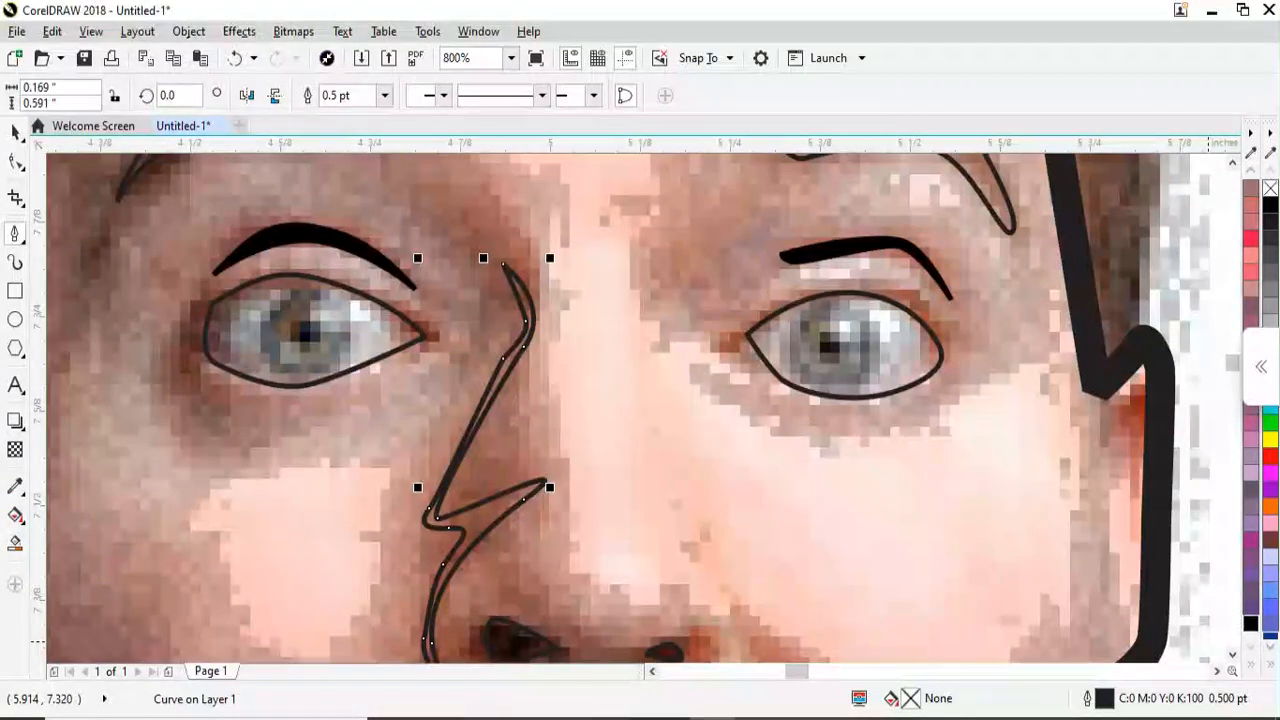
left_click(1250, 623)
right_click(1250, 623)
Trace the open mouth's inner contour as a closed shape about 0.64 × 0.41 inches with a 0.5 pt outline
scroll(440, 376, "down", 2)
scroll(430, 432, "up", 1)
scroll(516, 410, "down", 1)
scroll(465, 550, "up", 2)
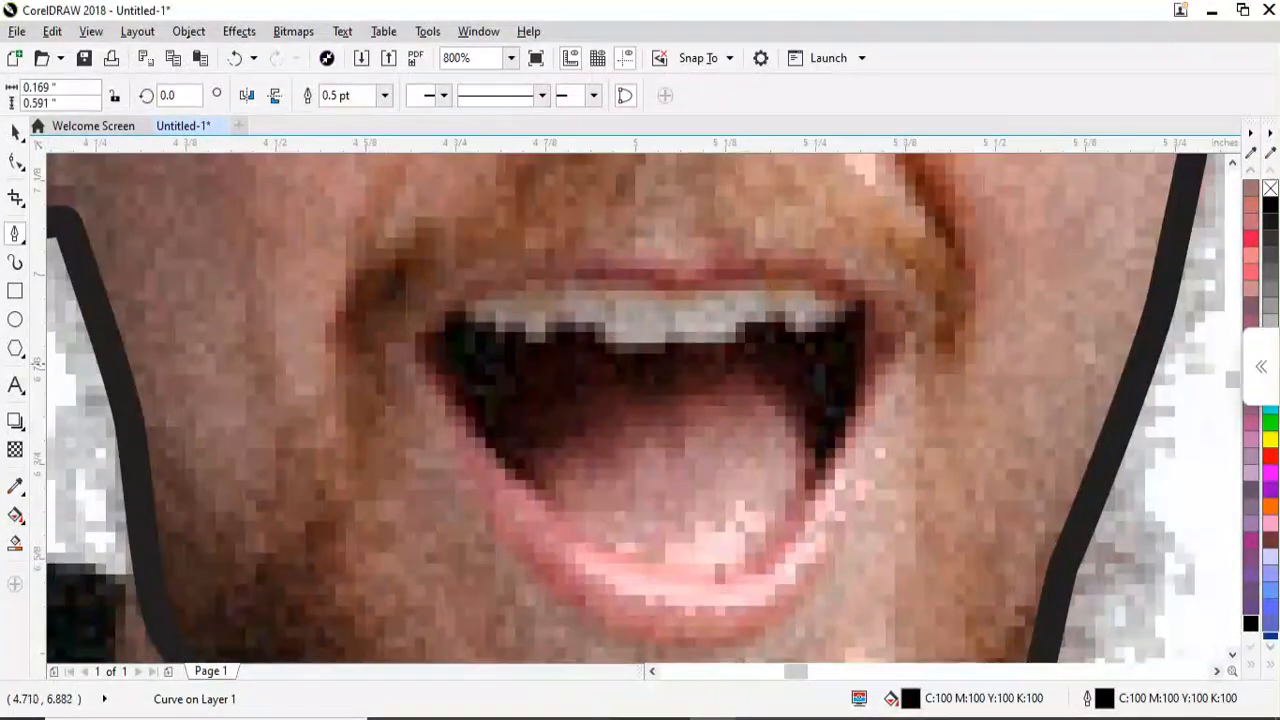
left_click(421, 357)
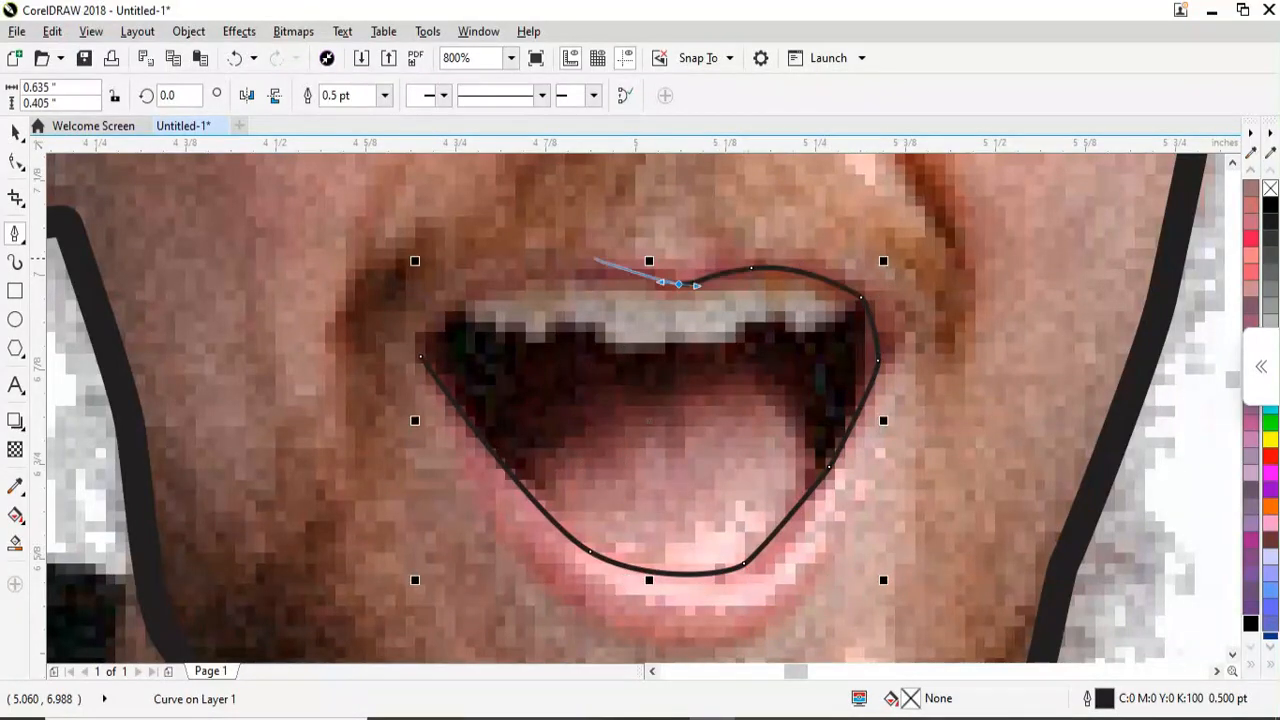
scroll(421, 357, "down", 1)
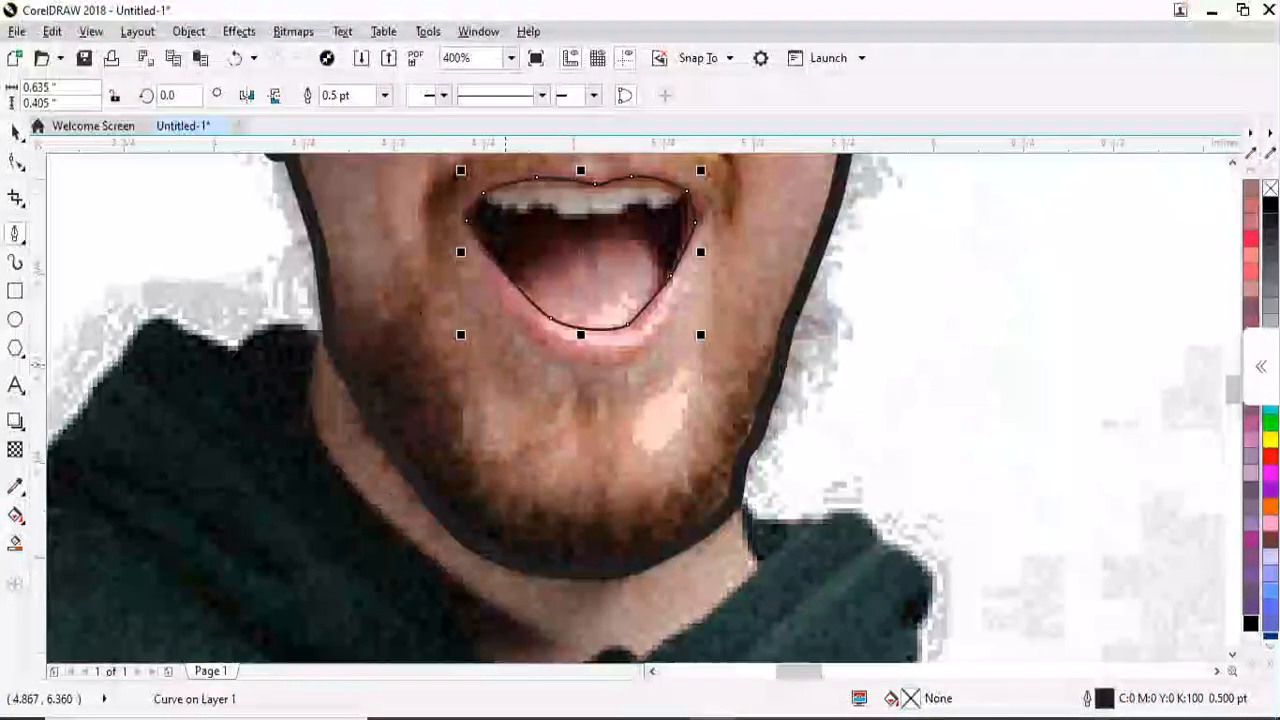
Trace the lower lip's outer edge from the left mouth corner around to the right mouth corner
scroll(421, 357, "up", 2)
scroll(506, 336, "down", 1)
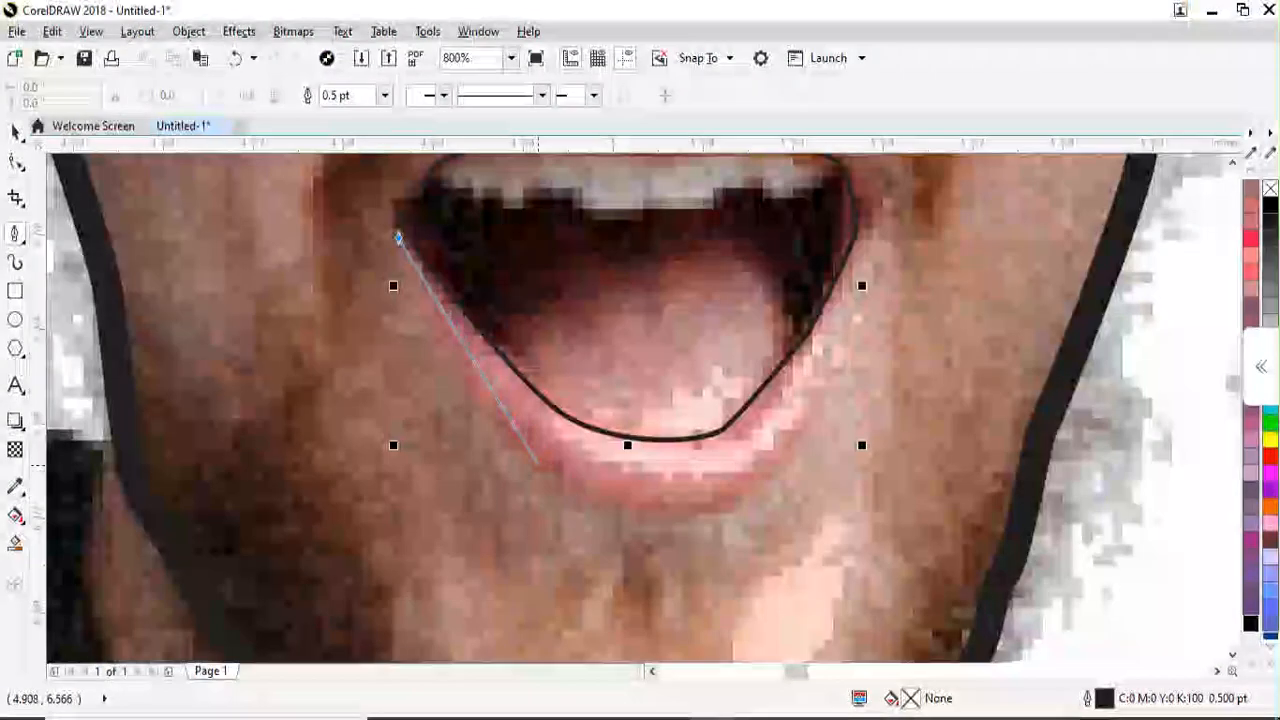
left_click_drag(539, 463, 606, 524)
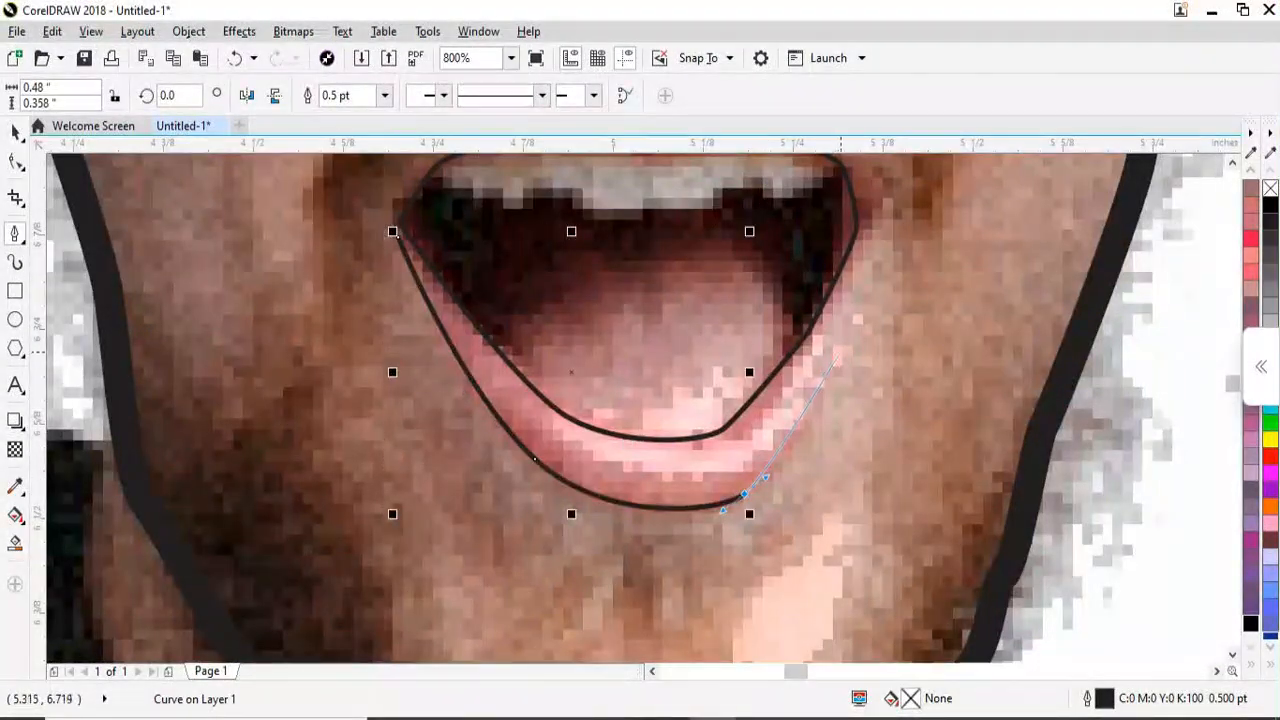
scroll(857, 310, "up", 2)
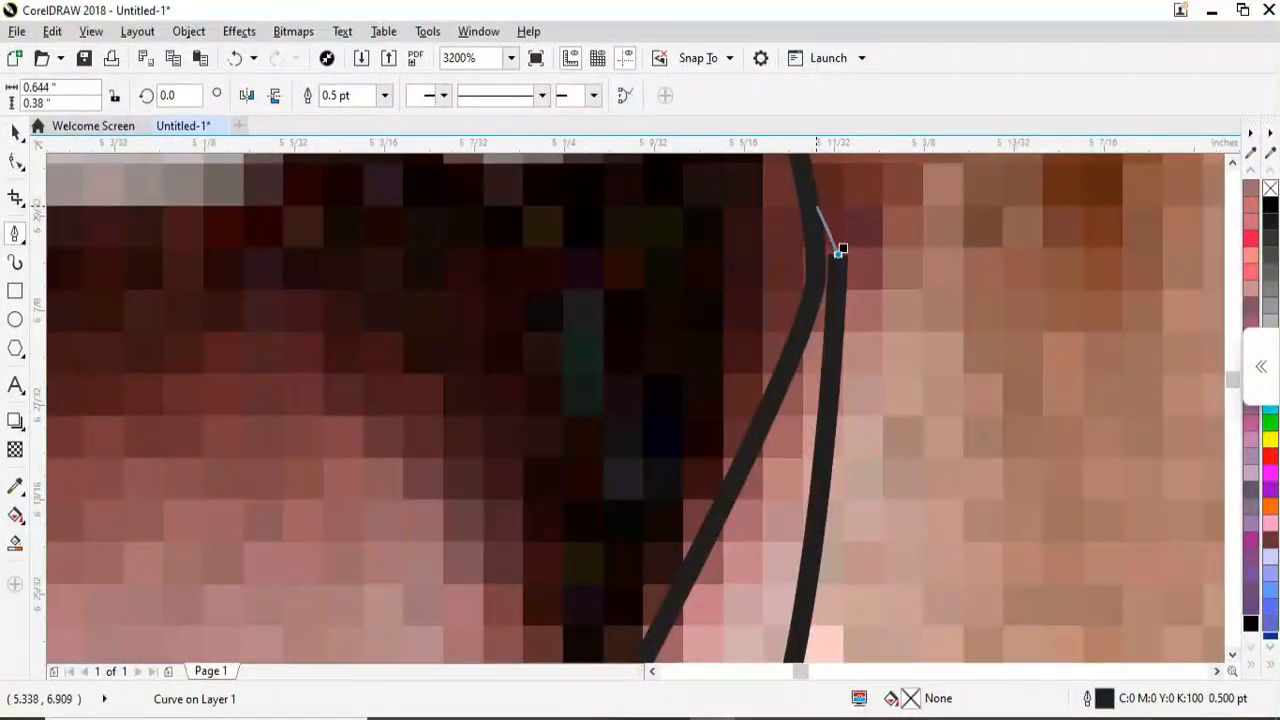
scroll(840, 250, "down", 3)
scroll(829, 200, "up", 1)
scroll(866, 251, "up", 2)
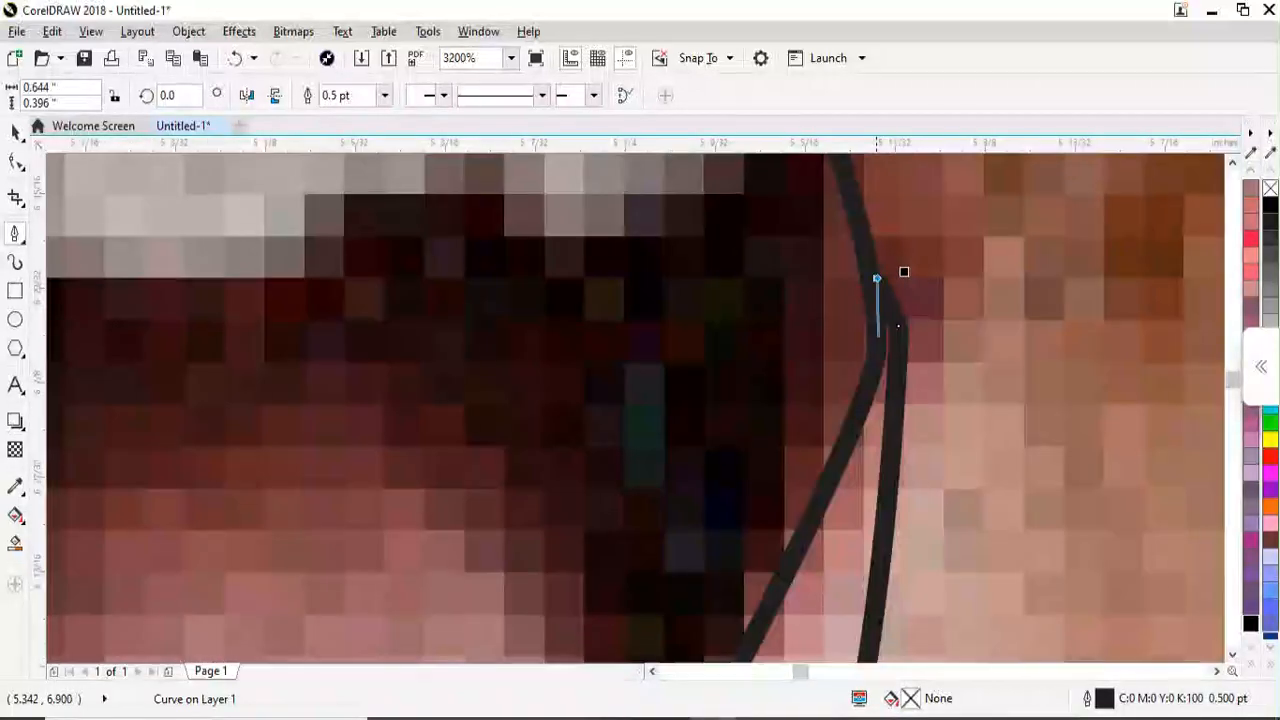
Trace the lower lip's inner edge back along the mouth opening and close the shape at the left corner, about 0.65 × 0.40 inches
scroll(872, 420, "down", 2)
scroll(825, 485, "up", 1)
left_click_drag(832, 532, 788, 592)
scroll(830, 485, "down", 2)
scroll(805, 540, "up", 2)
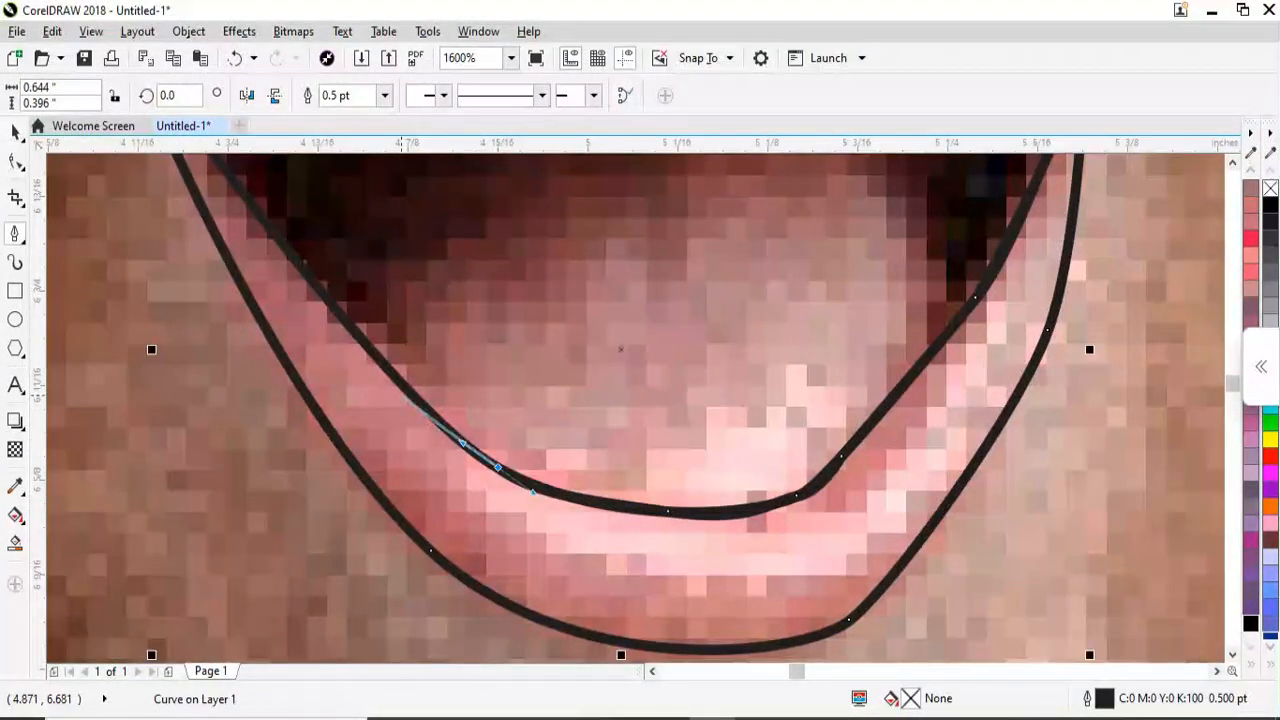
scroll(420, 405, "down", 2)
scroll(420, 380, "up", 4)
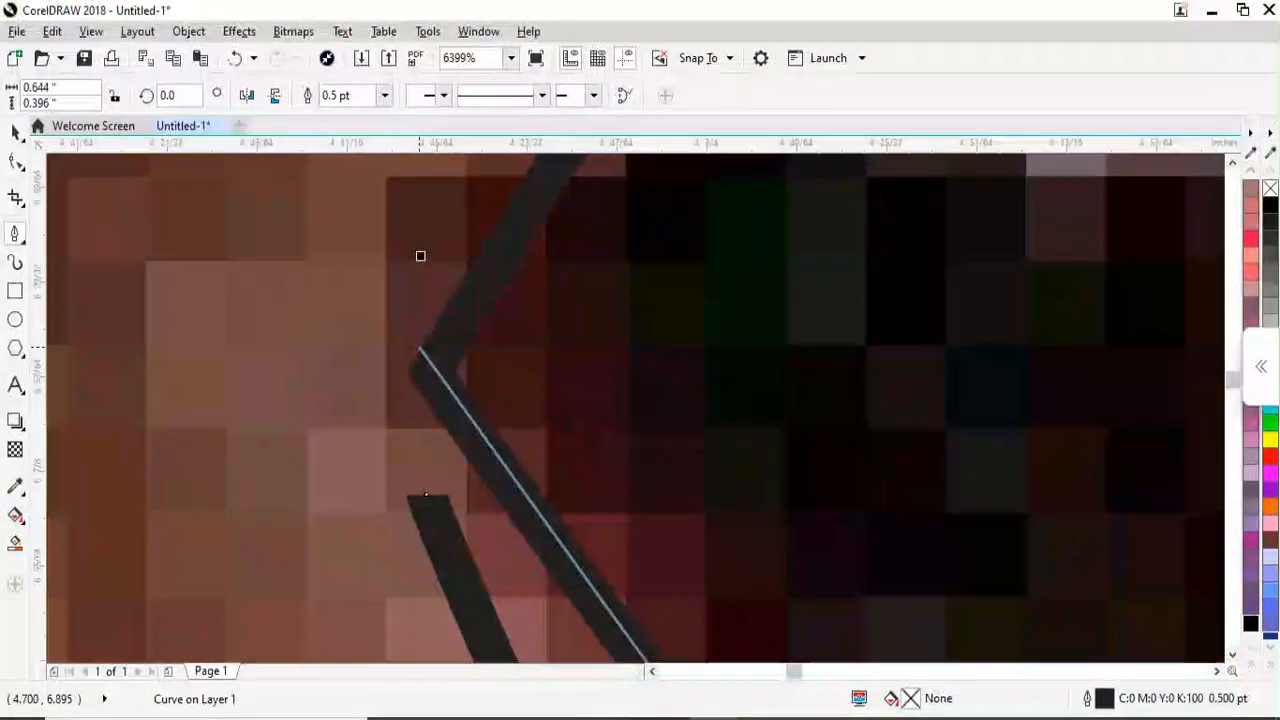
left_click_drag(401, 420, 396, 383)
Trace the upper lip's outer edge from the left mouth corner over the cupid's bow to the right corner
scroll(396, 383, "down", 6)
scroll(315, 602, "up", 3)
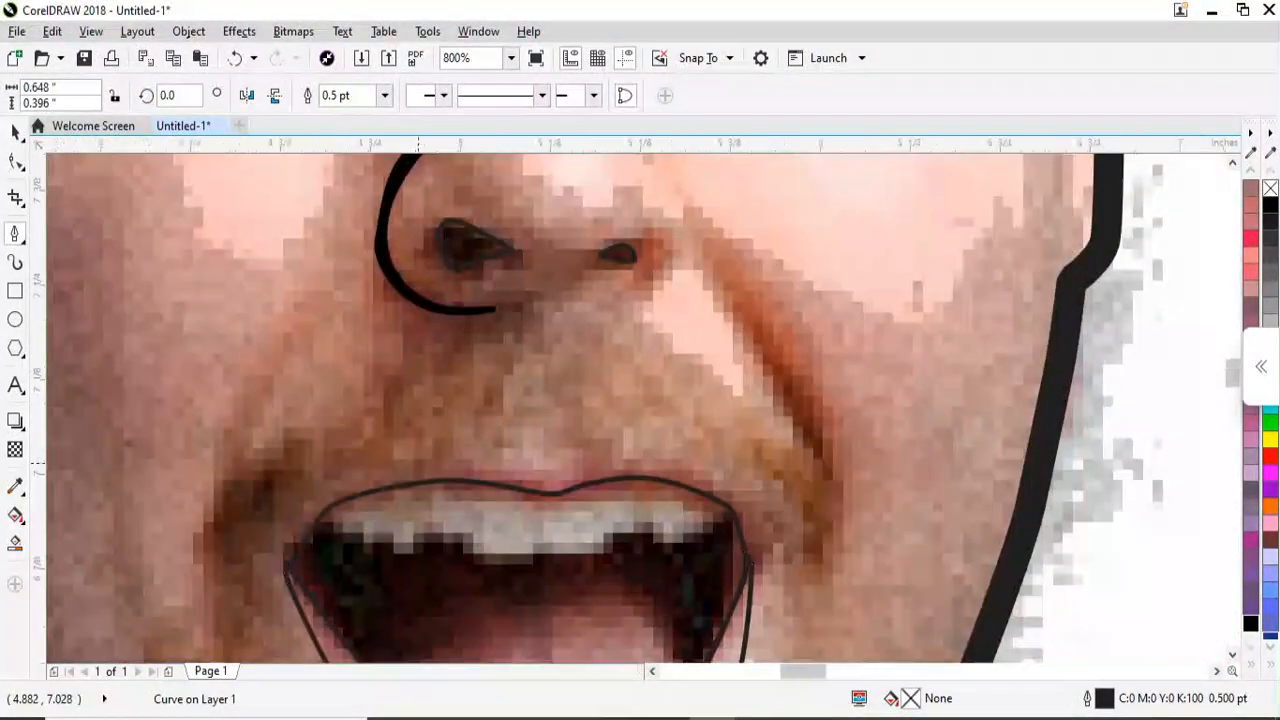
scroll(343, 600, "down", 1)
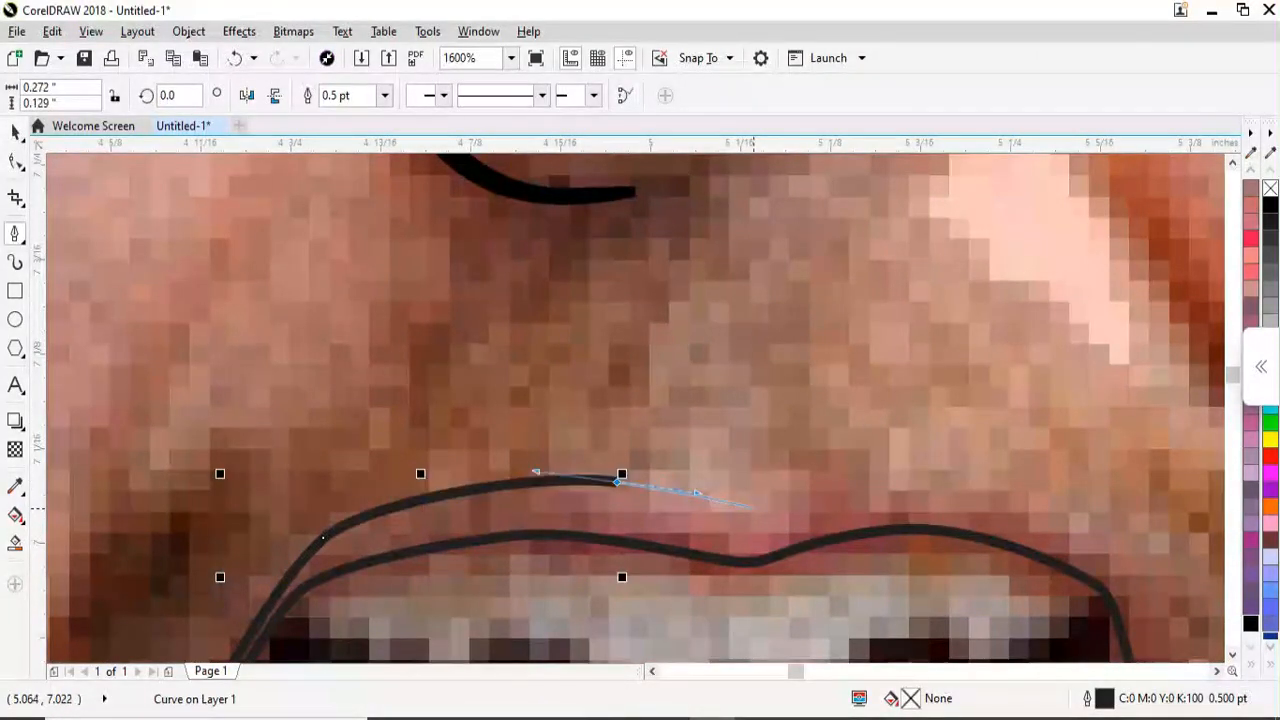
left_click_drag(968, 477, 1057, 514)
scroll(1057, 514, "down", 2)
scroll(708, 449, "up", 3)
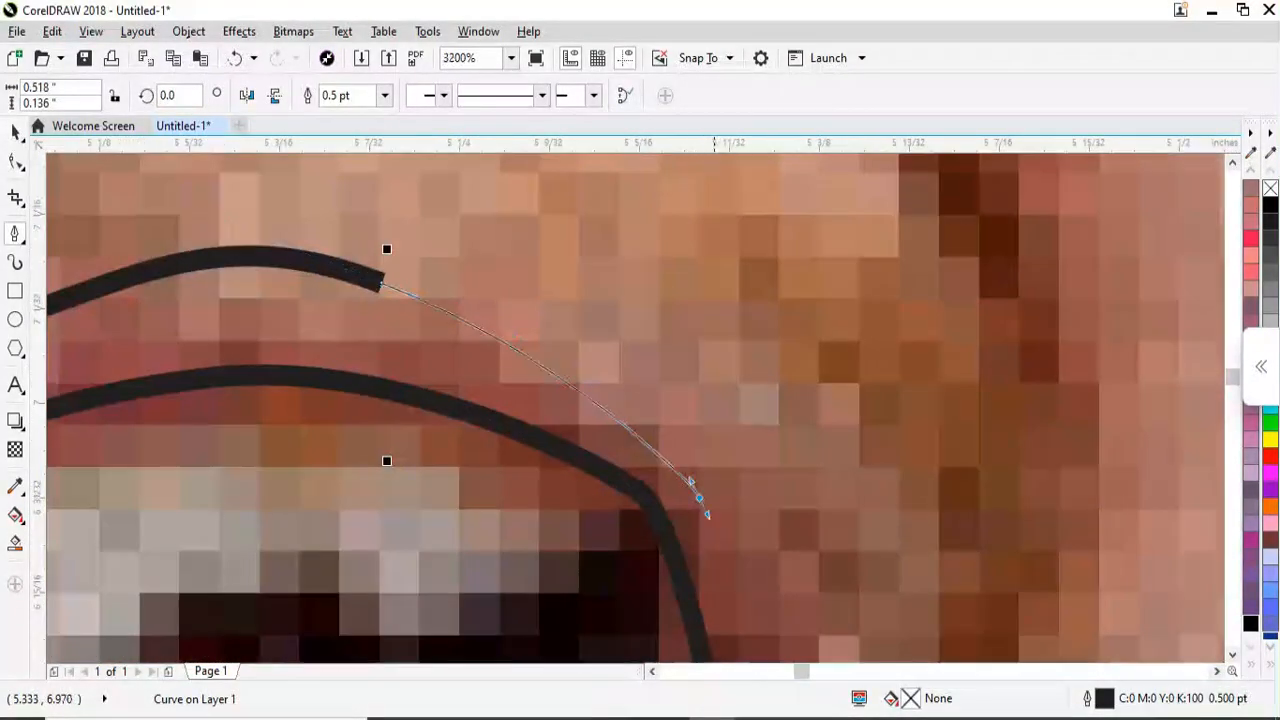
left_click_drag(705, 509, 745, 593)
scroll(745, 593, "down", 2)
scroll(733, 541, "up", 2)
left_click(744, 485)
Continue the upper lip shape back along the lip's inner edge from the right corner past the central dip
scroll(744, 485, "down", 1)
scroll(697, 406, "up", 2)
left_click_drag(731, 357, 603, 274)
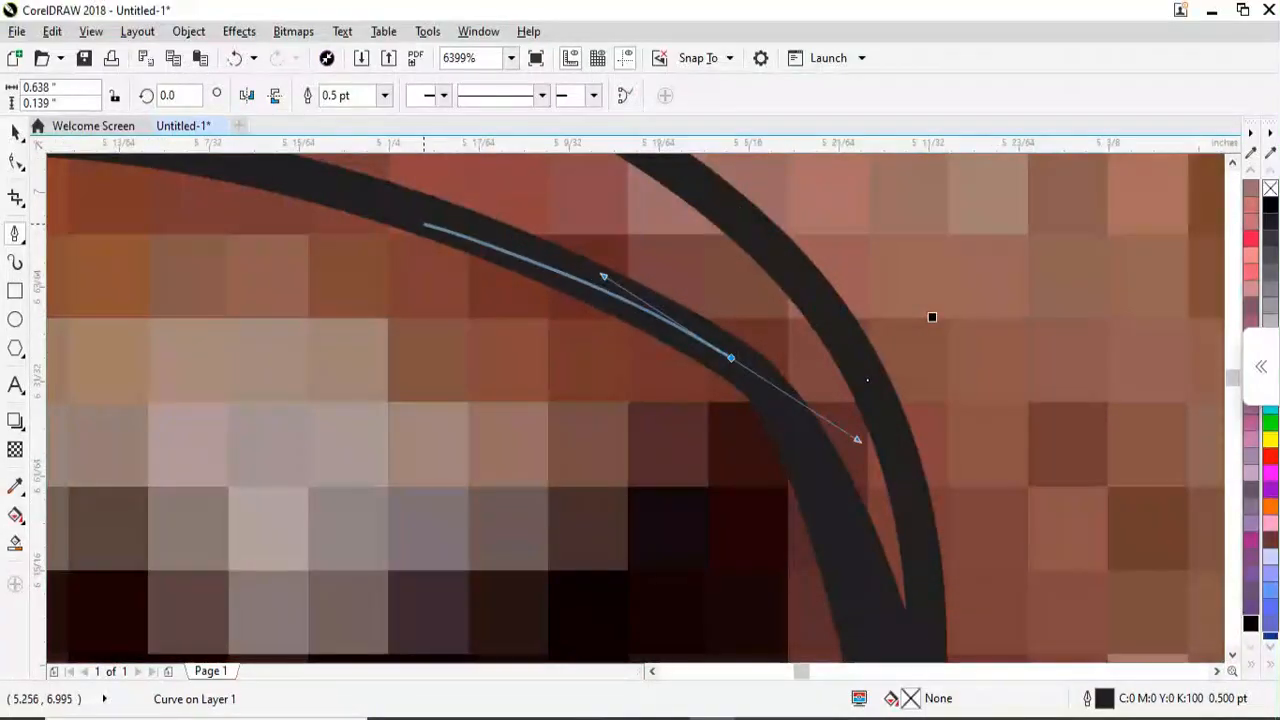
left_click(427, 226)
scroll(427, 226, "down", 2)
scroll(300, 185, "up", 2)
scroll(314, 329, "down", 3)
scroll(756, 476, "up", 2)
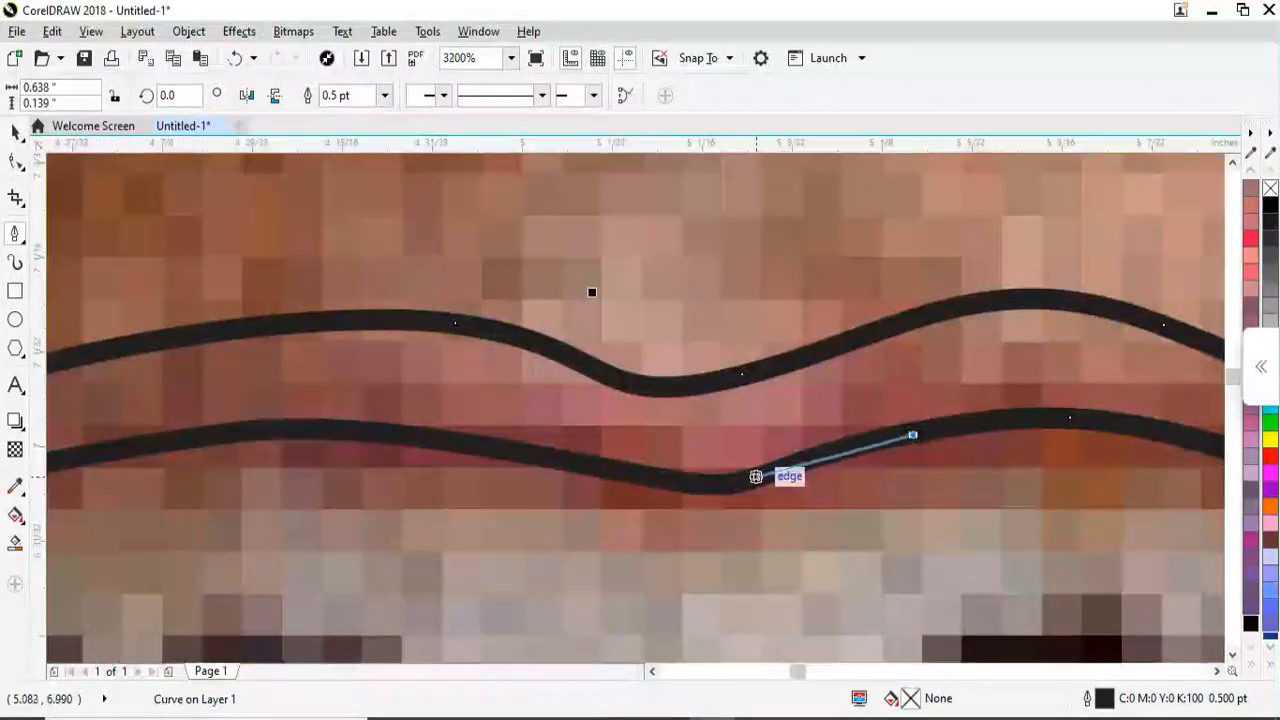
scroll(618, 478, "down", 2)
scroll(483, 474, "up", 2)
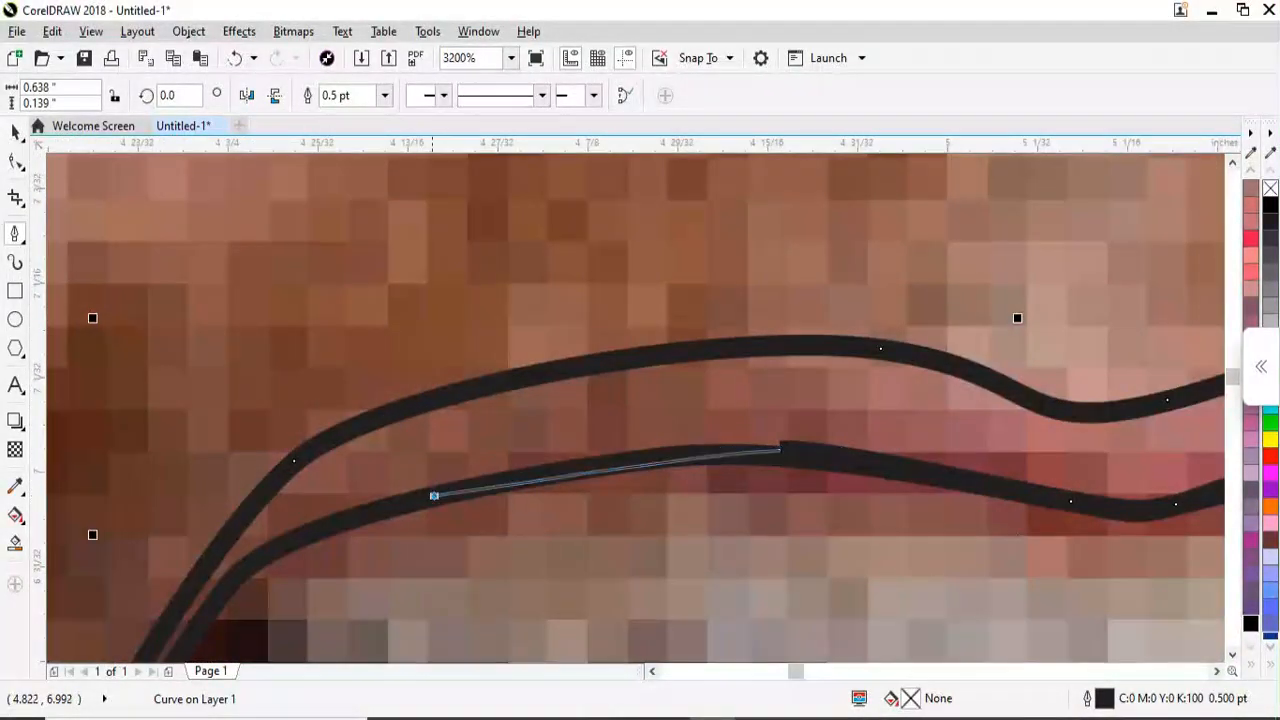
Follow the upper lip's inner edge to the left mouth corner and close the lip shape, about 0.64 × 0.14 inches overall
left_click_drag(434, 496, 360, 530)
scroll(399, 487, "down", 2)
scroll(340, 515, "up", 2)
left_click_drag(426, 497, 378, 555)
scroll(490, 446, "down", 2)
scroll(377, 547, "up", 1)
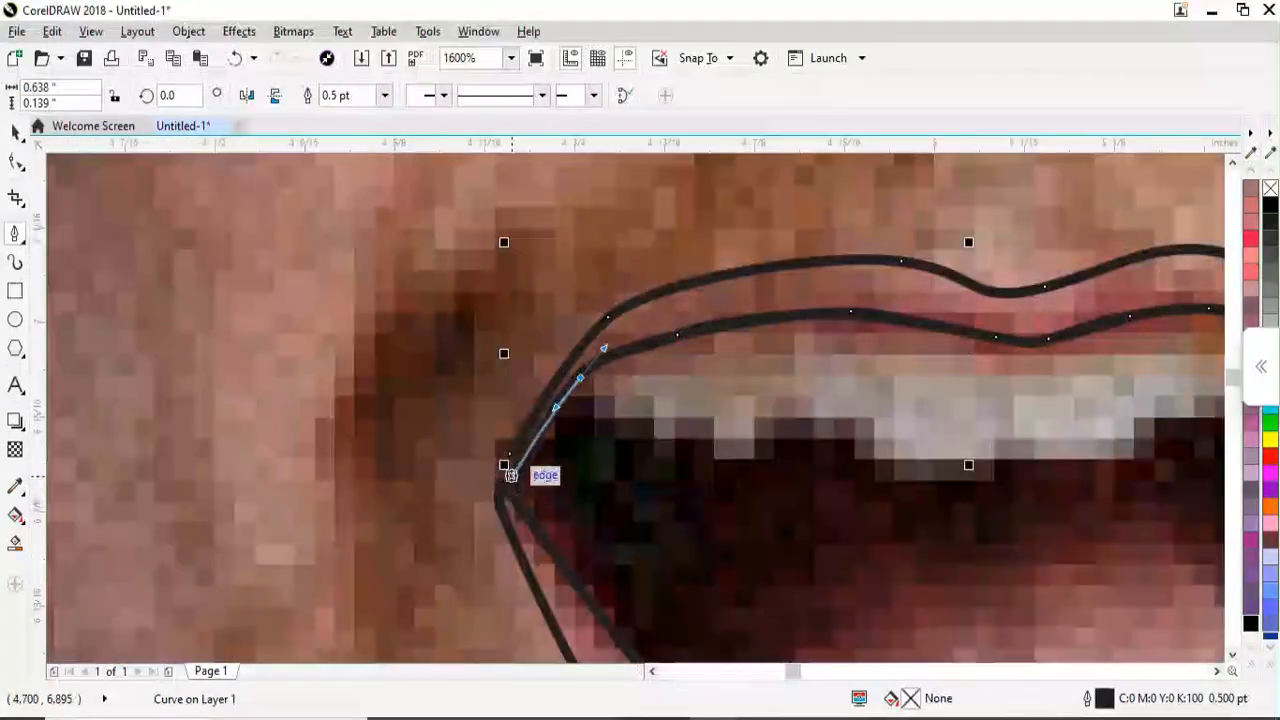
Trace the wavy lower edge of the upper teeth across the mouth opening, about 0.57 inches wide
scroll(632, 408, "down", 4)
scroll(654, 402, "up", 4)
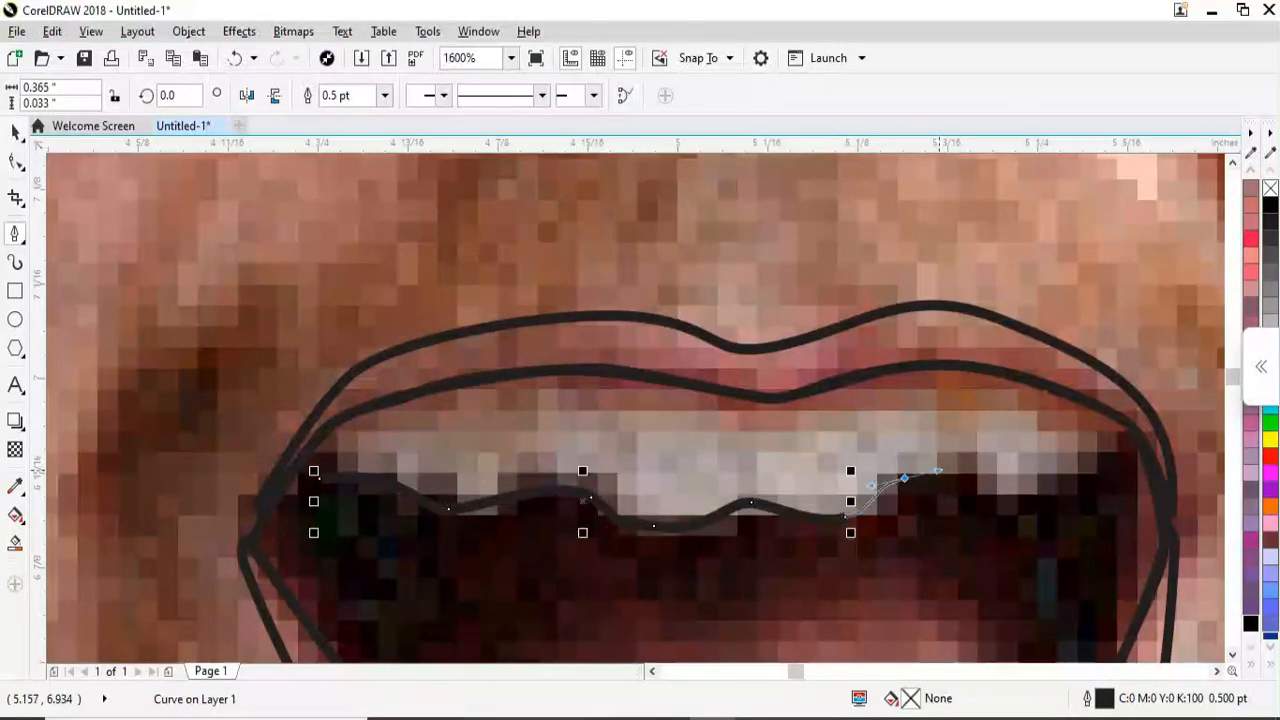
left_click_drag(1137, 452, 1093, 390)
scroll(1101, 395, "up", 1)
left_click_drag(742, 289, 559, 305)
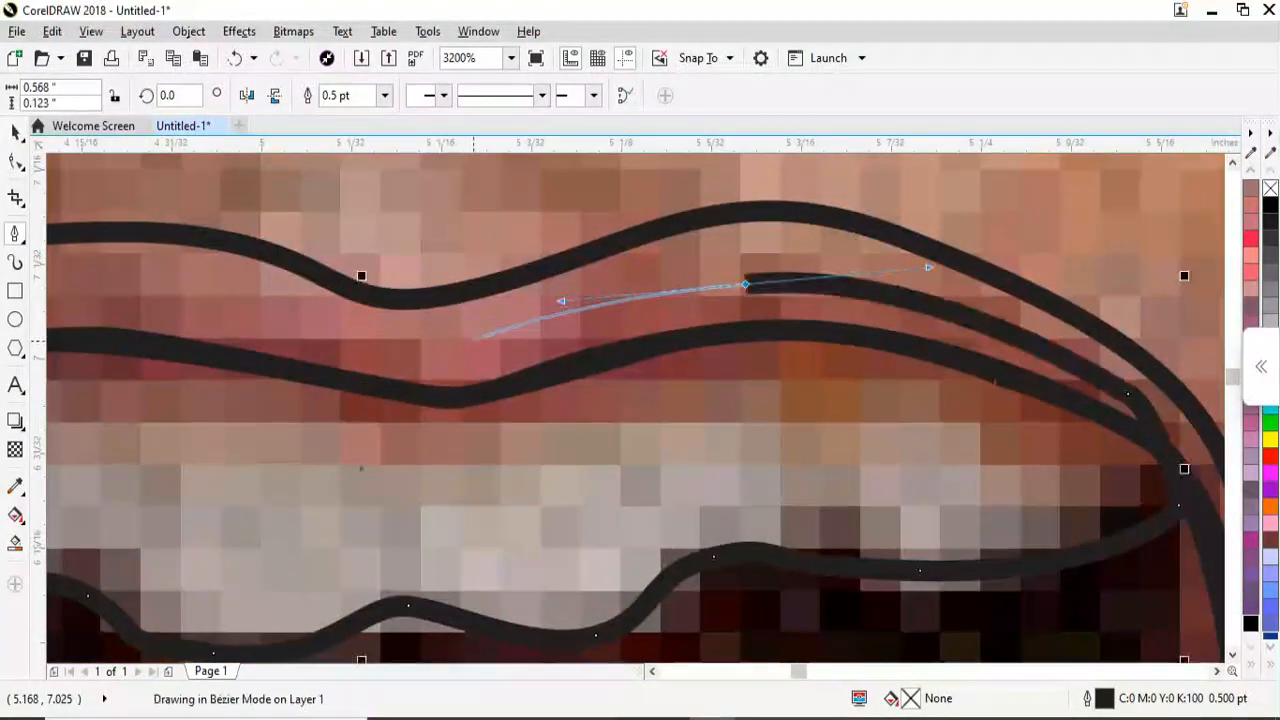
scroll(710, 410, "down", 2)
scroll(582, 398, "up", 1)
key("ctrl+z")
key("ctrl+z")
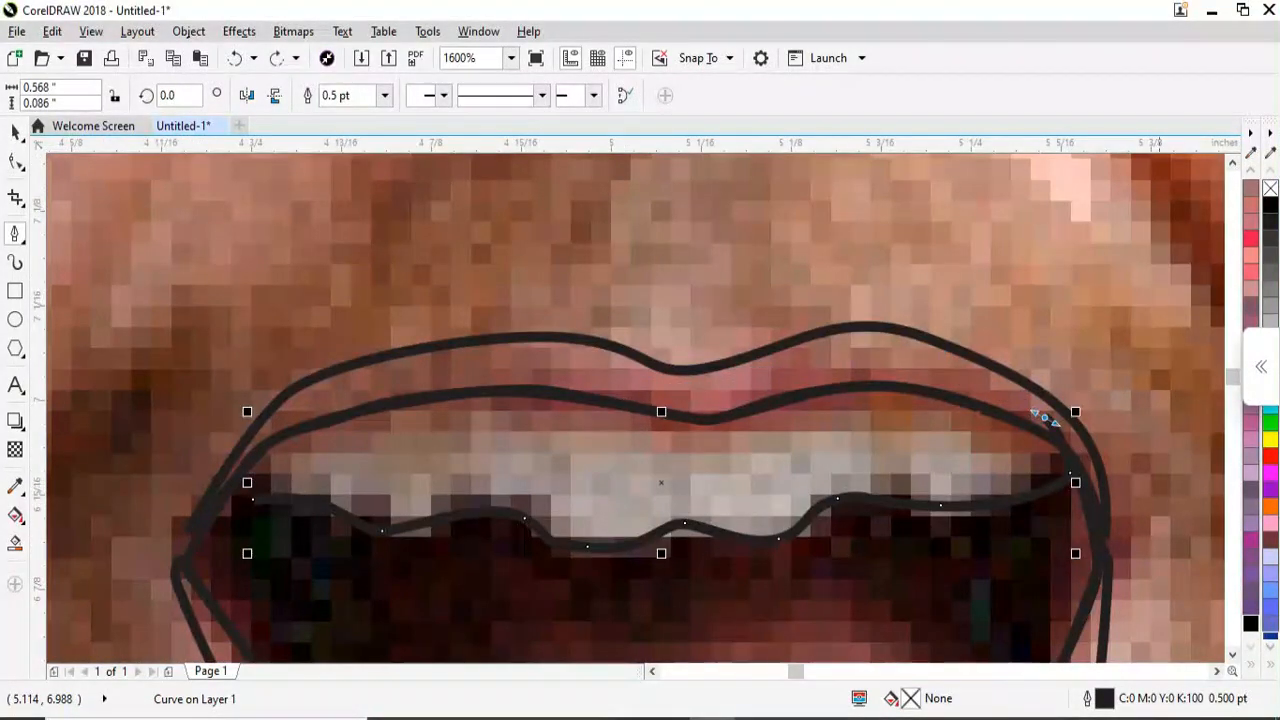
Continue the teeth outline from the right mouth corner along the upper lip's inner edge past the central dip
scroll(1085, 450, "up", 2)
left_click(1031, 471)
scroll(1022, 473, "down", 2)
scroll(907, 417, "up", 1)
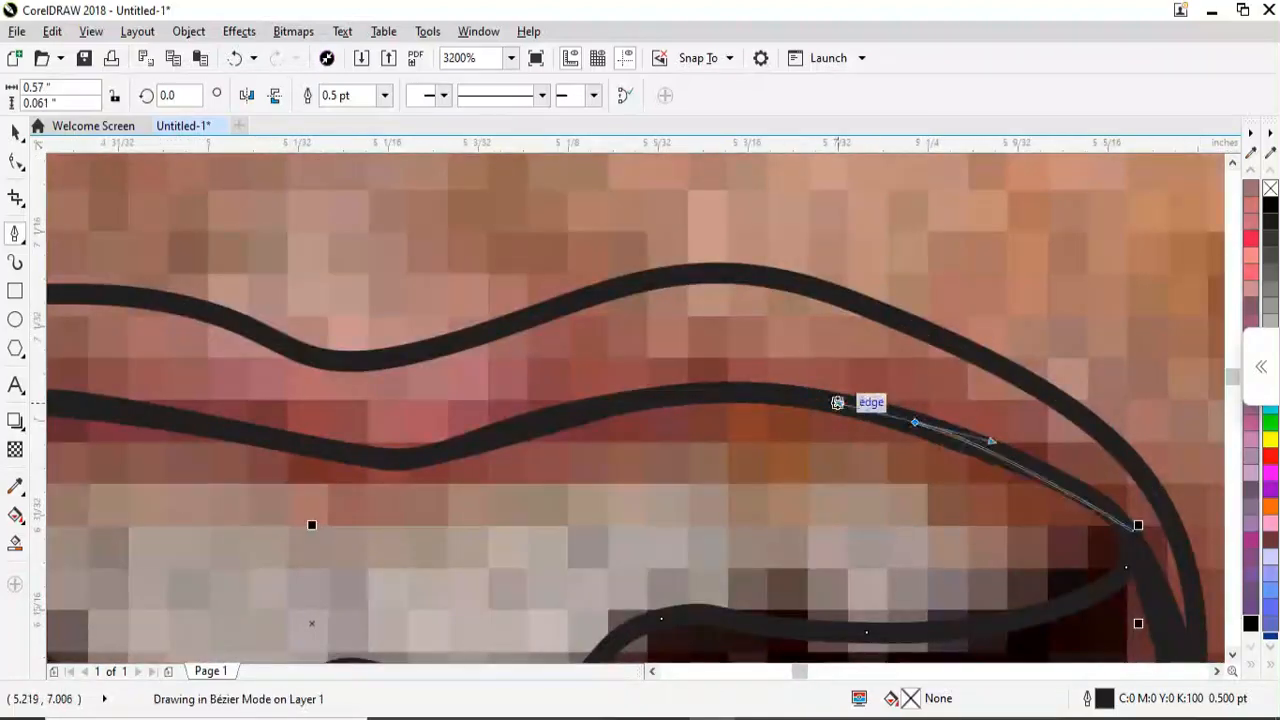
left_click(373, 468)
scroll(563, 452, "down", 1)
scroll(334, 440, "up", 2)
left_click_drag(391, 418, 265, 402)
scroll(655, 456, "down", 1)
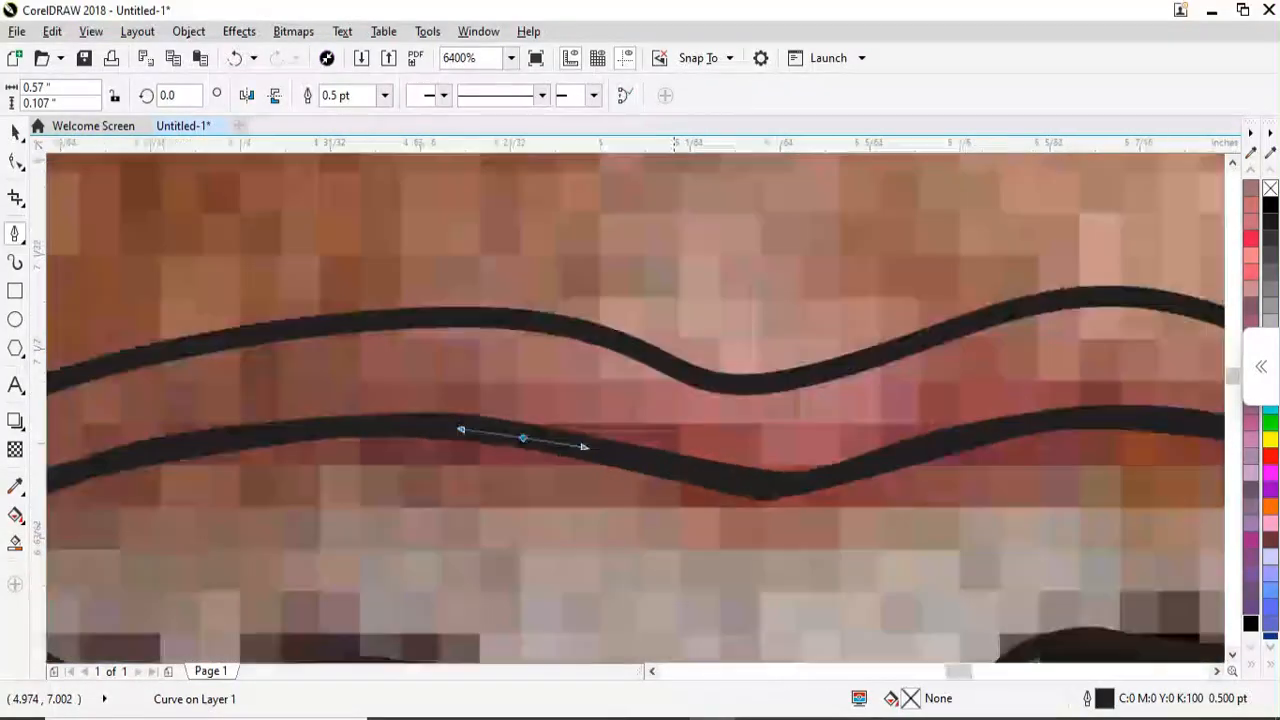
Run the teeth outline along the upper lip to the left mouth corner and close it, about 0.60 × 0.11 inches overall
scroll(243, 419, "up", 2)
left_click_drag(476, 460, 140, 518)
scroll(846, 482, "down", 1)
scroll(846, 482, "down", 2)
scroll(614, 532, "up", 2)
left_click_drag(617, 537, 543, 623)
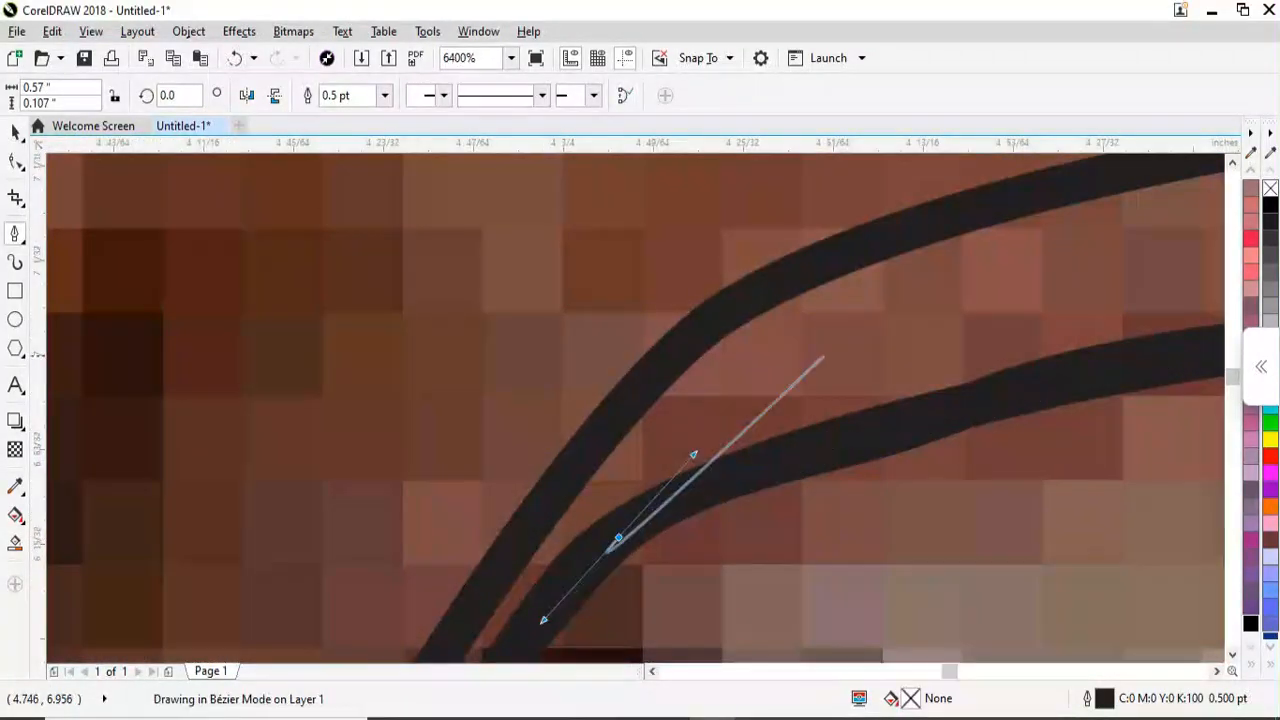
scroll(809, 368, "down", 2)
scroll(732, 458, "up", 2)
left_click(602, 578)
left_click(794, 483)
scroll(794, 483, "down", 5)
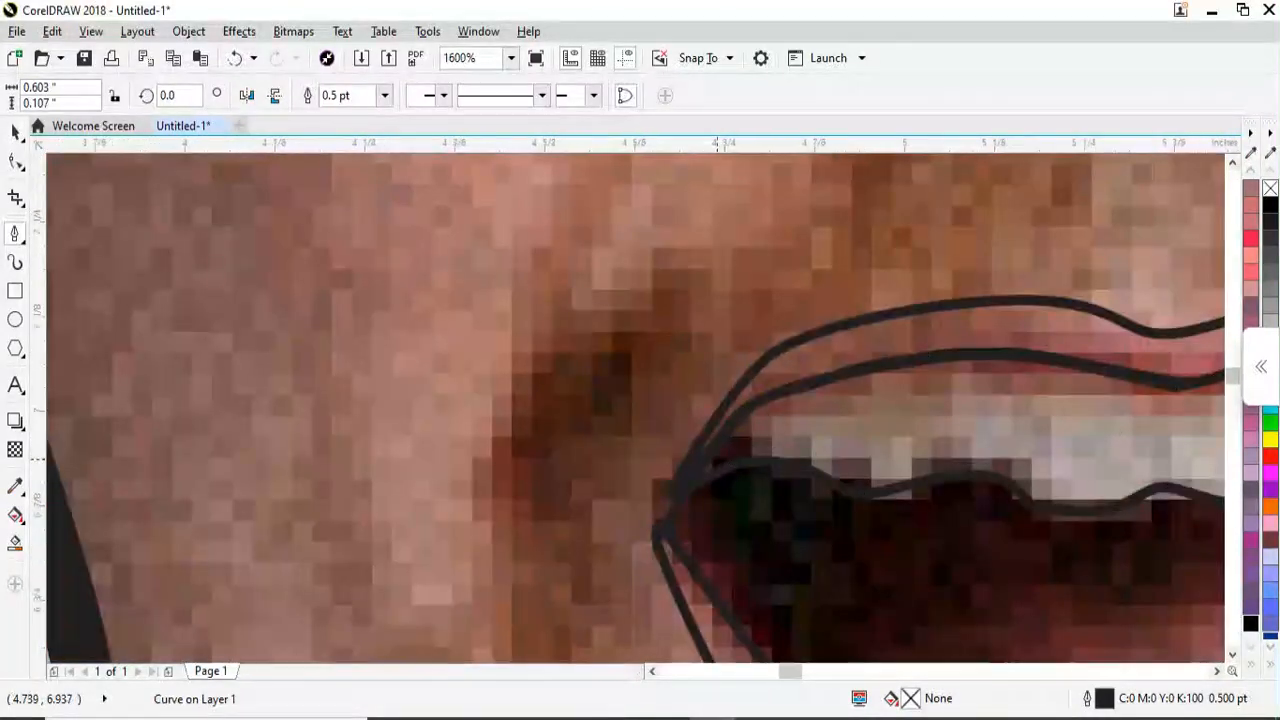
Trace the tongue's arched upper edge from the left inner lip to the right, about 0.46 × 0.16 inches
scroll(639, 448, "up", 1)
left_click_drag(646, 462, 686, 421)
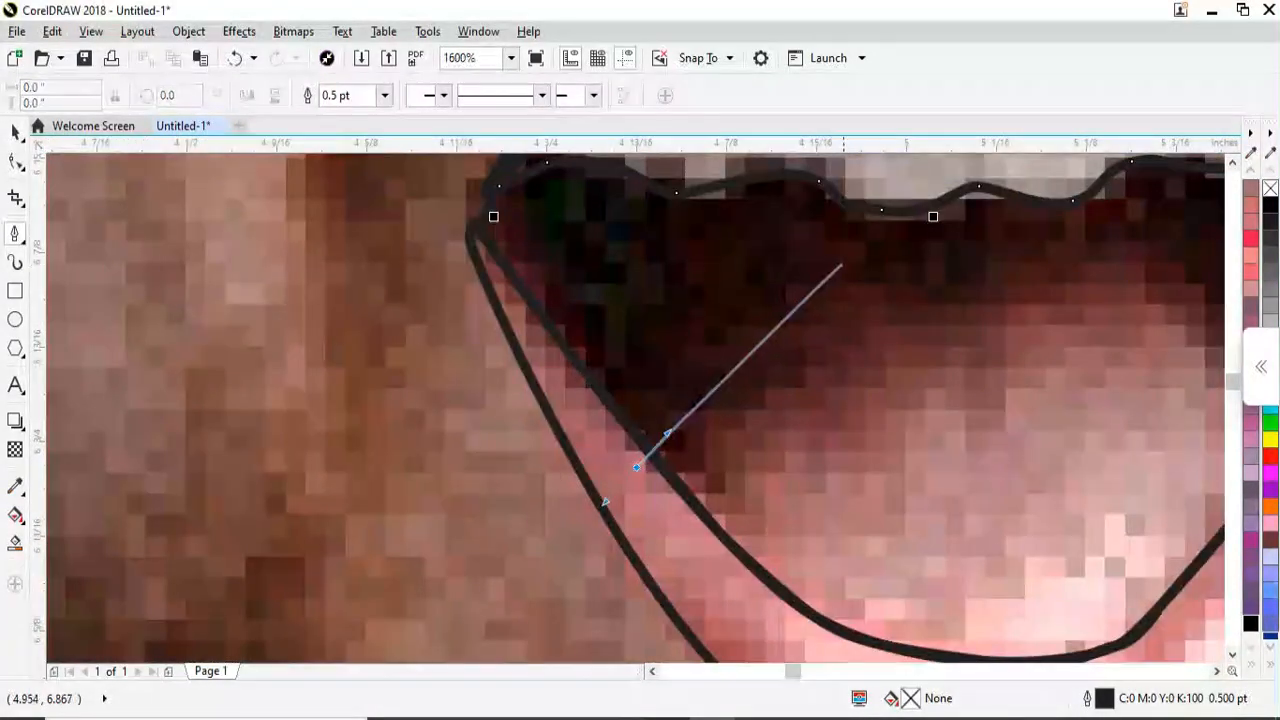
left_click_drag(850, 262, 944, 220)
scroll(999, 310, "down", 2)
scroll(1086, 294, "up", 2)
left_click_drag(868, 300, 917, 316)
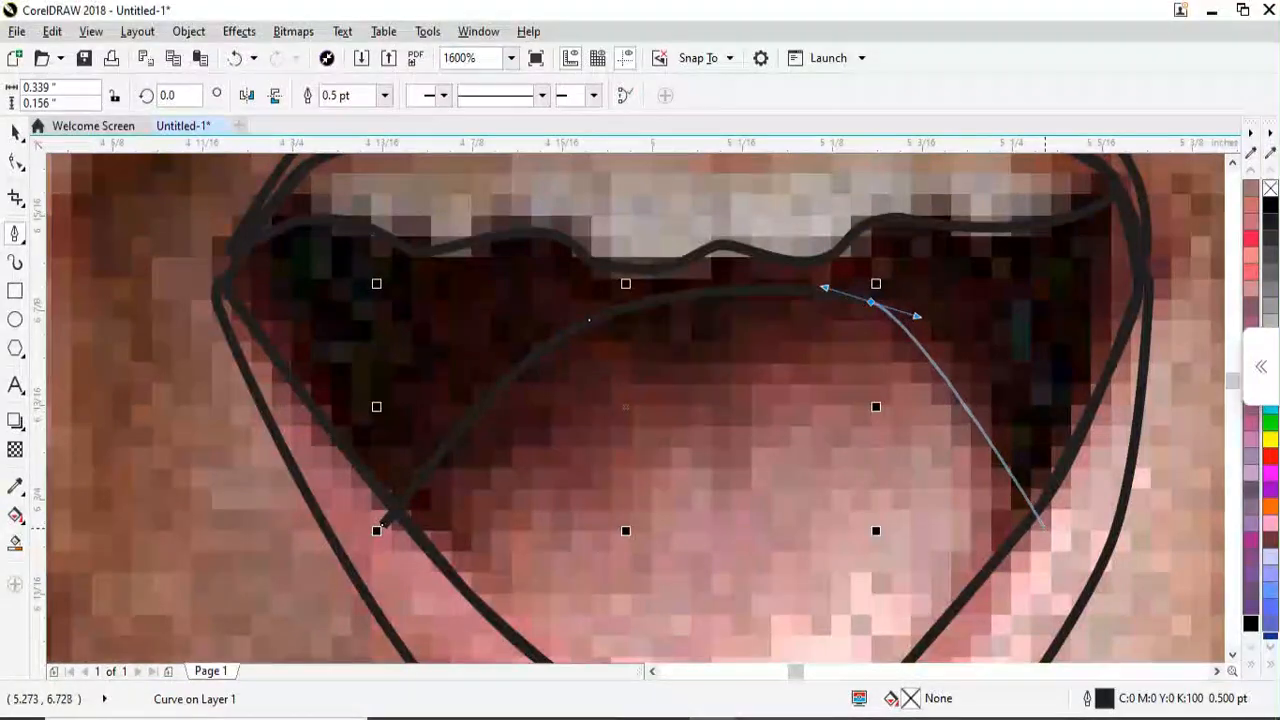
left_click(1040, 504)
Follow the lower lip's inner edge back to the left and close the tongue shape, about 0.46 × 0.29 inches overall
scroll(1040, 505, "down", 1)
scroll(1017, 571, "up", 1)
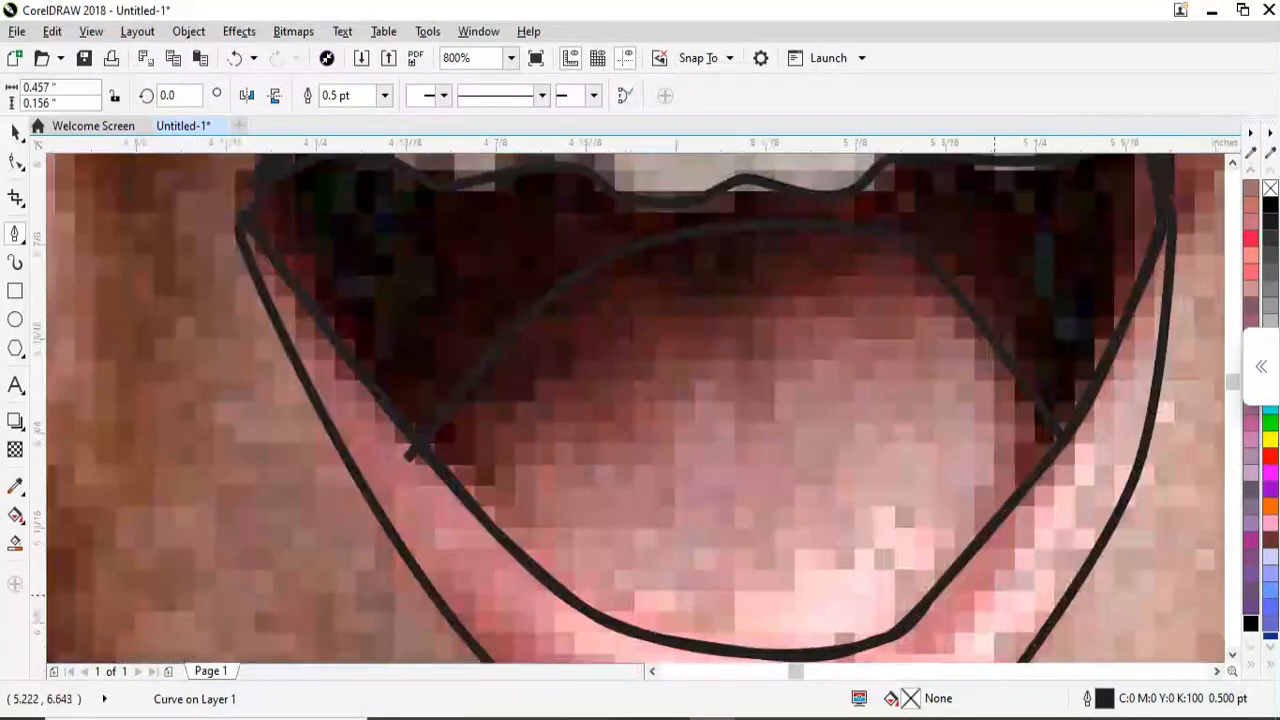
left_click(980, 539)
left_click(909, 623)
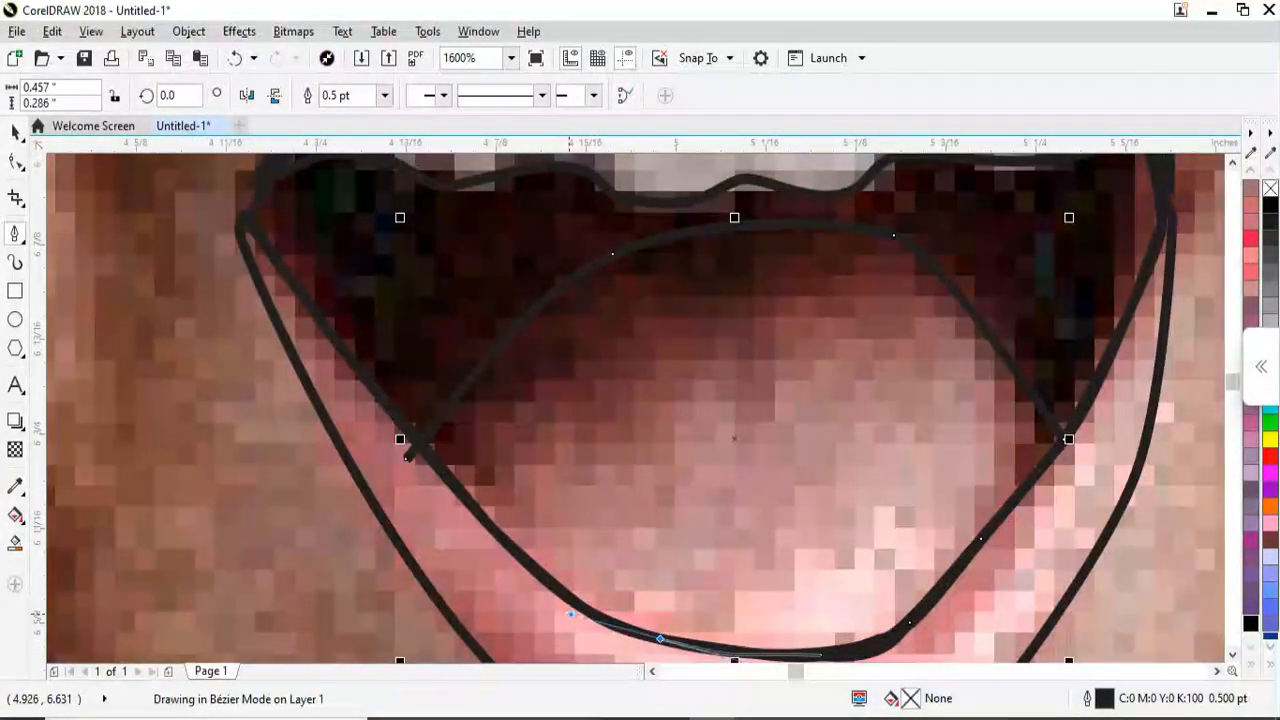
scroll(420, 450, "up", 1)
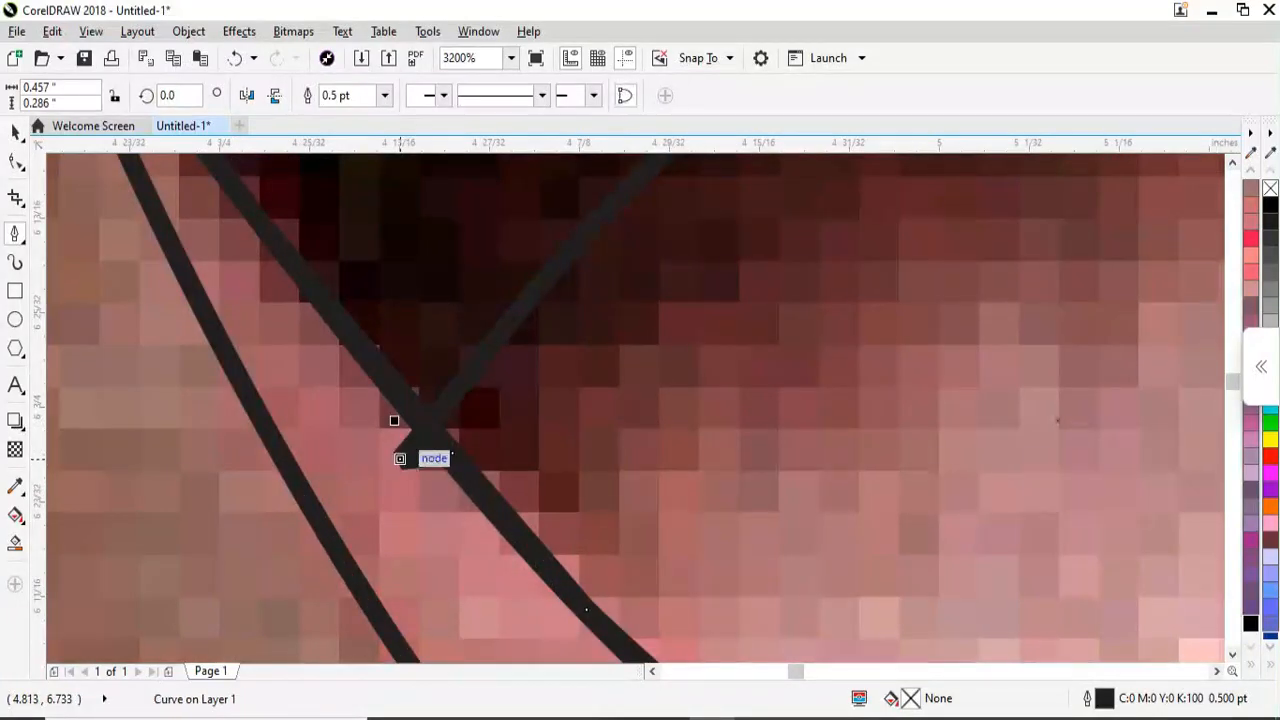
left_click(400, 458)
Move the tongue shape's left corner node onto the inner edge of the lower lip
key("F10")
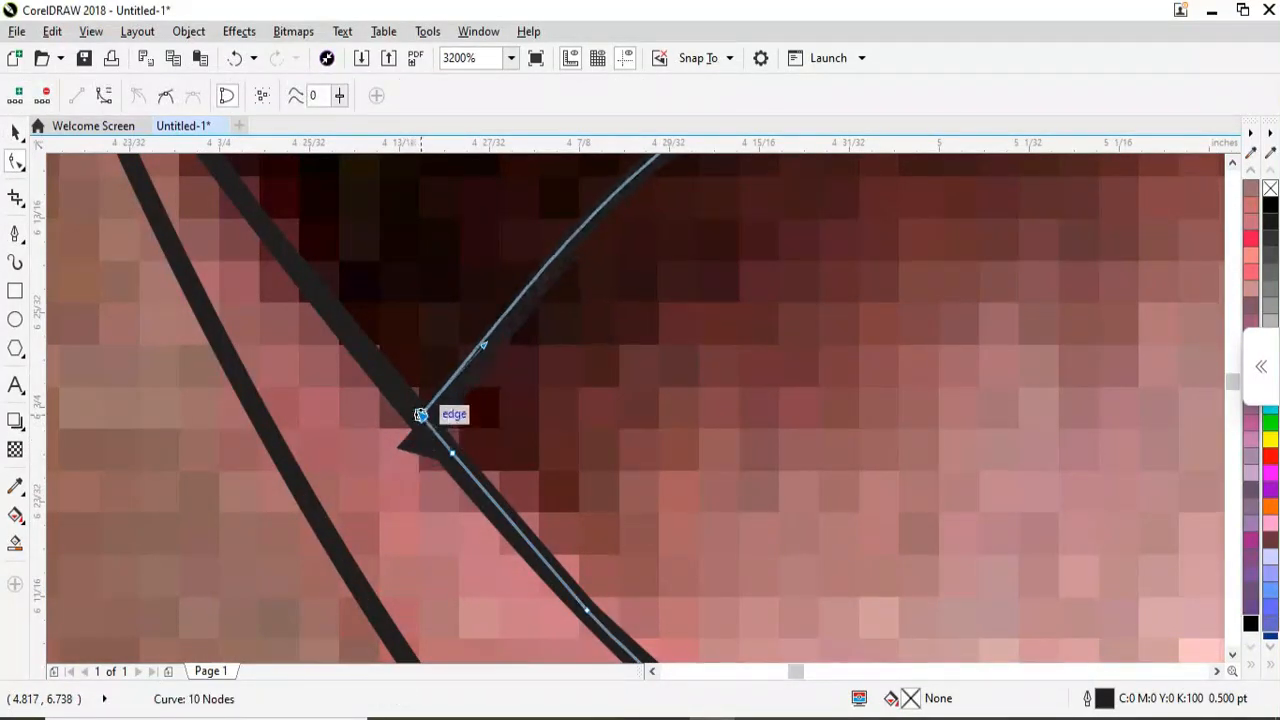
scroll(420, 420, "down", 2)
key("space")
scroll(682, 473, "down", 1)
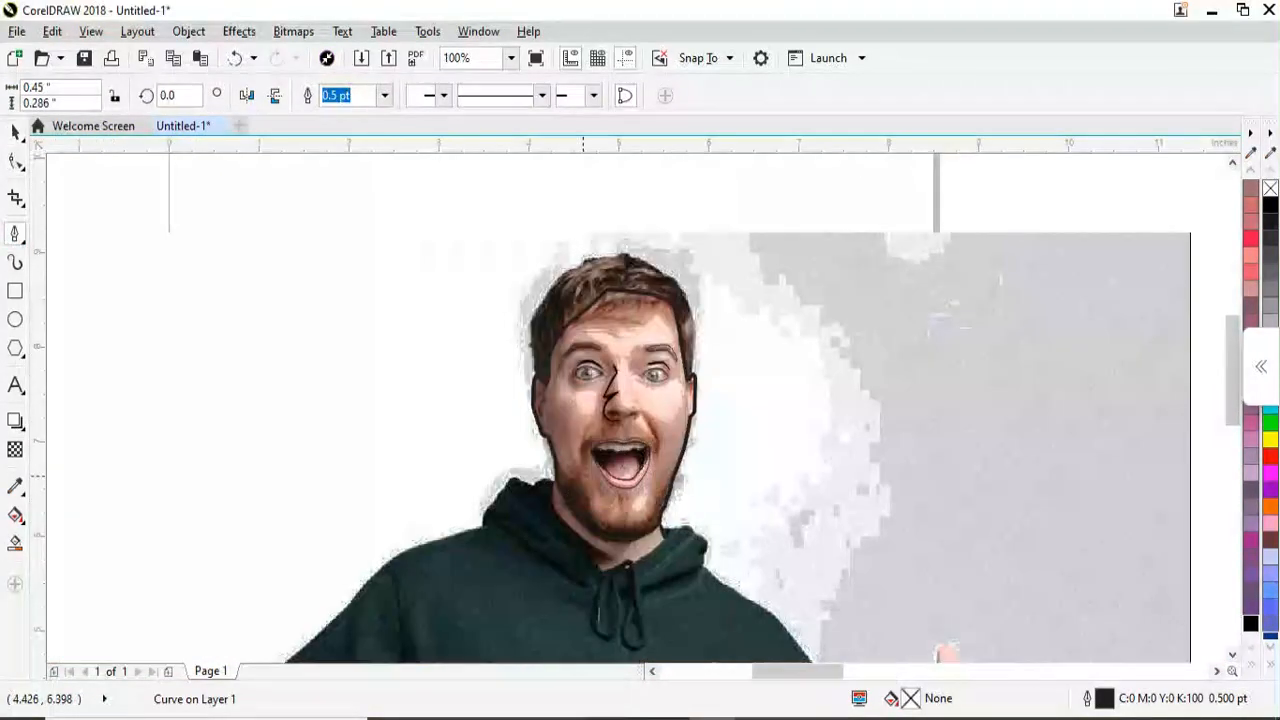
Draw a thin curved crease inside the right ear, about 0.02 × 0.21 inches, and colour its fill and outline black
scroll(586, 469, "up", 3)
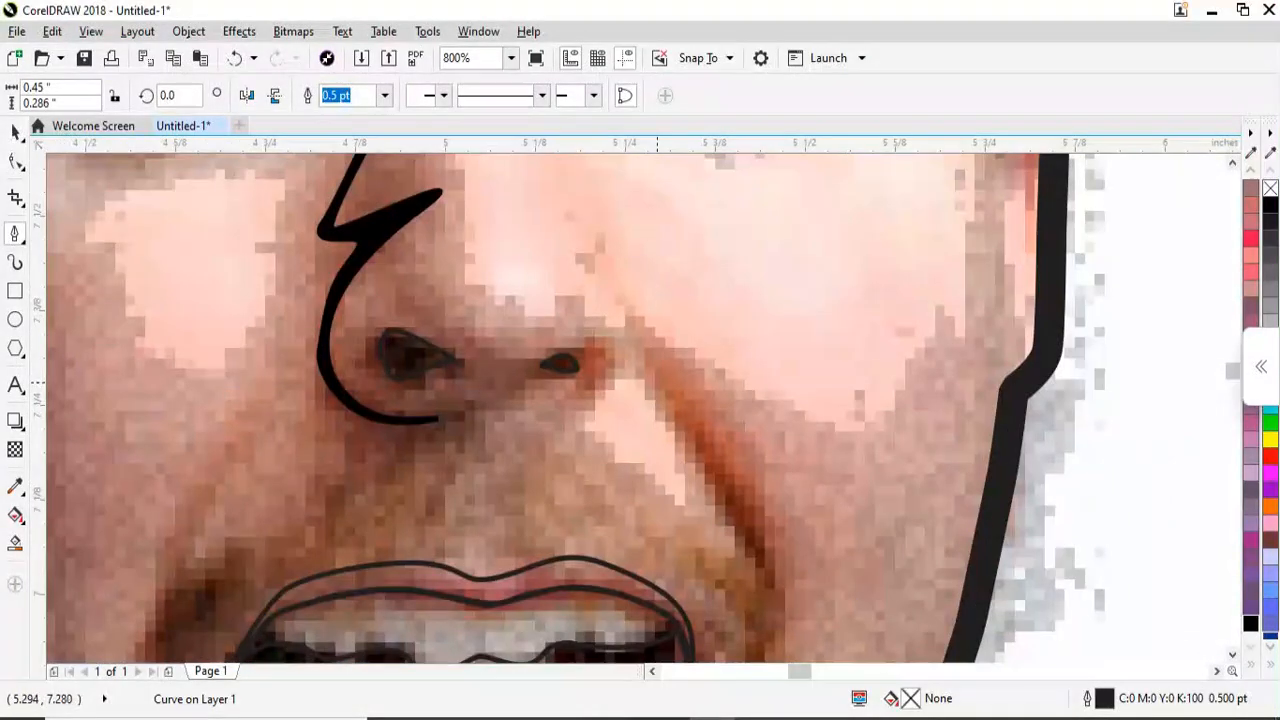
scroll(659, 420, "down", 2)
scroll(727, 335, "up", 2)
left_click(724, 446)
scroll(727, 388, "up", 1)
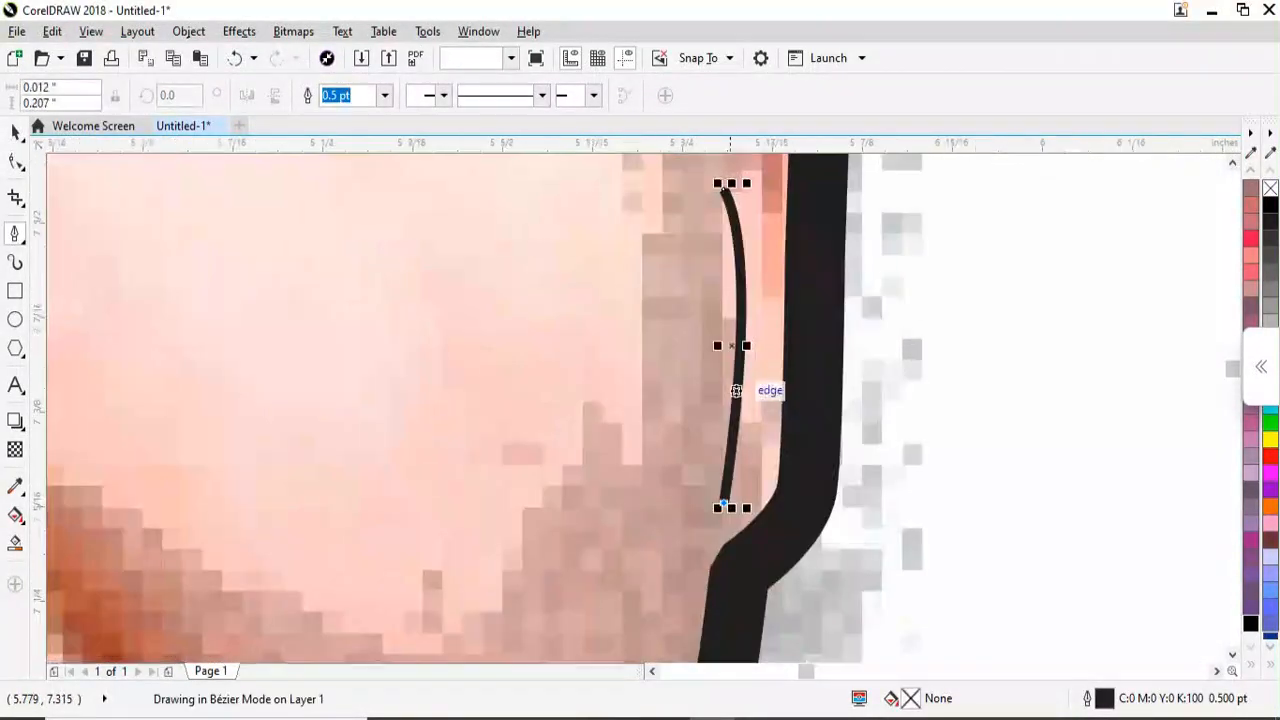
left_click_drag(752, 364, 756, 298)
left_click(1250, 623)
right_click(1250, 623)
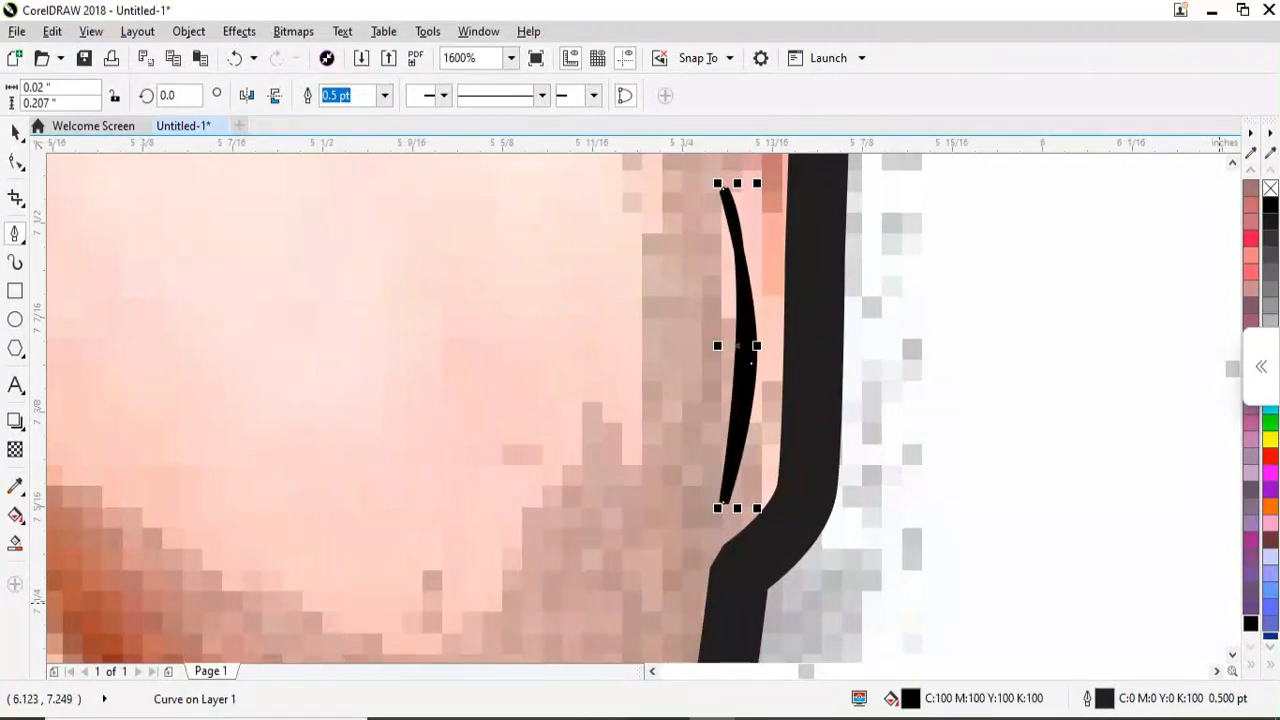
Start a jagged shadow shape inside the left ear, tracing its lower prongs along the dark folds
scroll(928, 396, "down", 2)
scroll(296, 354, "up", 1)
scroll(310, 440, "down", 1)
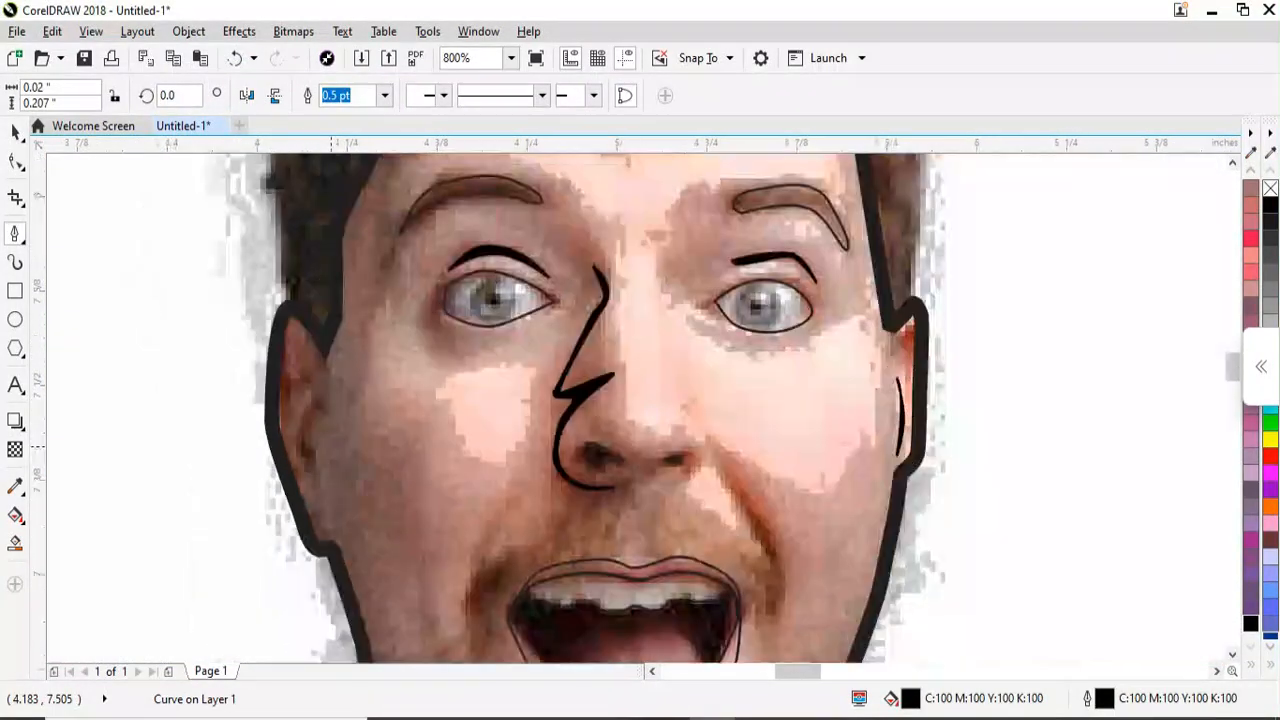
scroll(327, 510, "up", 1)
left_click_drag(322, 386, 279, 443)
left_click(329, 518)
scroll(306, 298, "up", 1)
left_click(292, 540)
left_click_drag(250, 380, 263, 335)
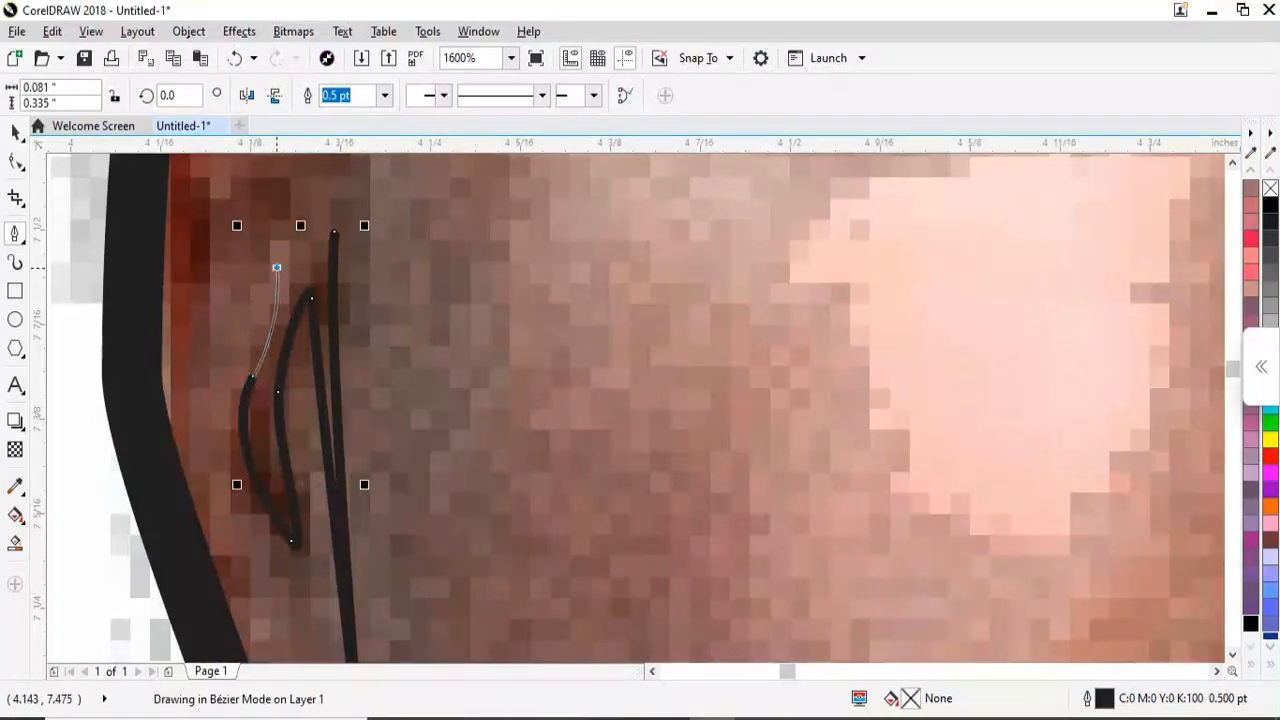
Finish the left ear's shadow shape around the upper fold, about 0.12 × 0.47 inches overall, and colour it black
left_click(275, 267)
left_click(189, 366)
scroll(242, 376, "down", 1)
scroll(225, 286, "up", 1)
left_click_drag(252, 400, 310, 428)
left_click_drag(283, 483, 318, 512)
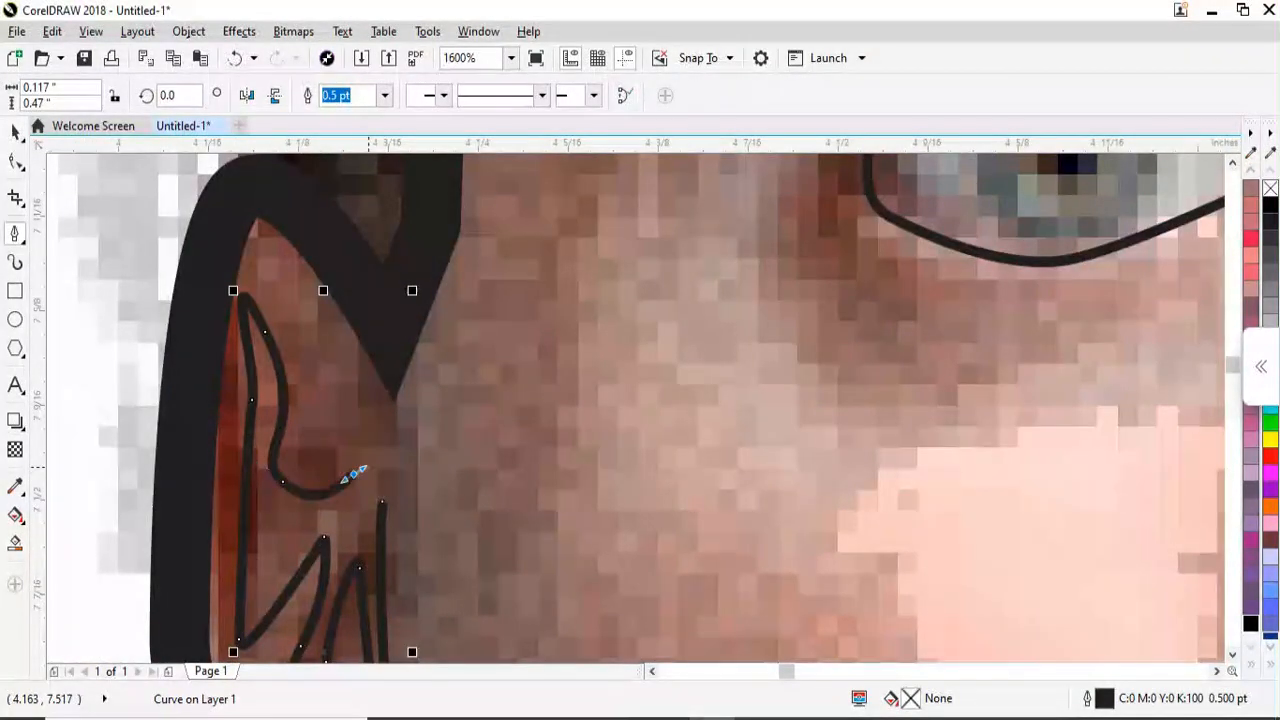
scroll(355, 473, "down", 2)
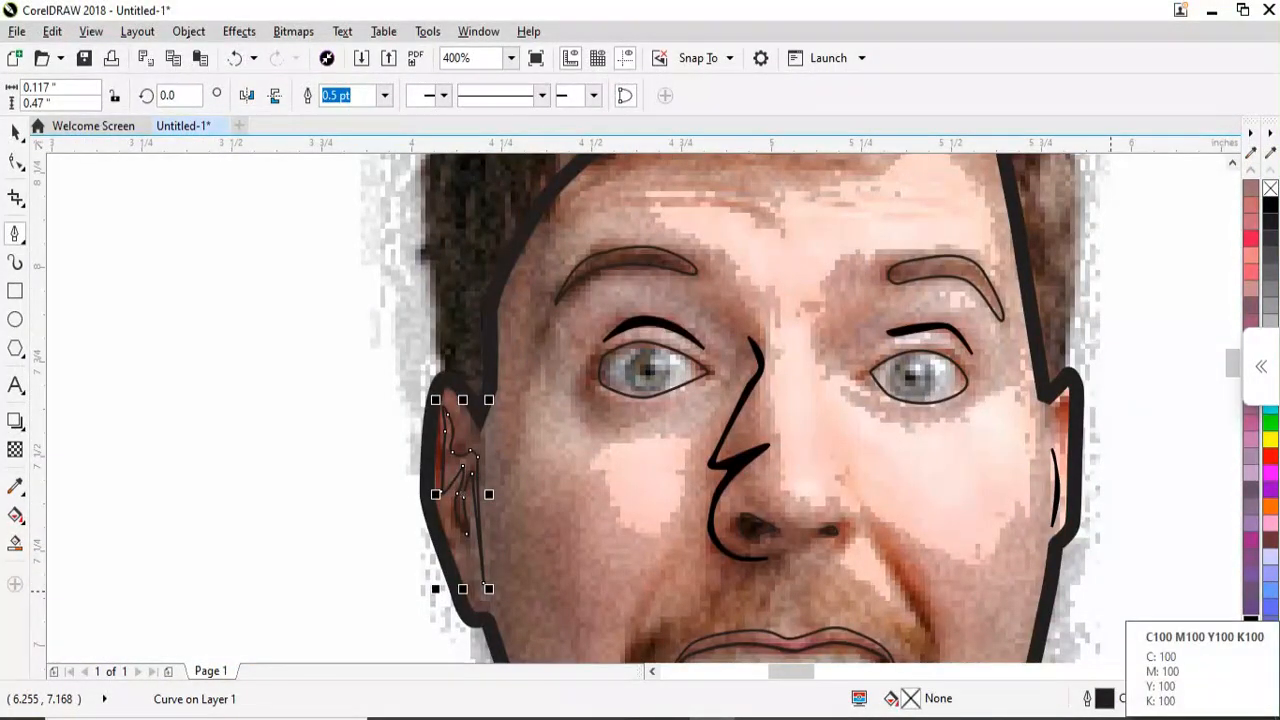
scroll(248, 362, "down", 1)
Draw an iris circle over the left eye, centre it between the eyelids and enlarge it to about 0.148 inches across
scroll(427, 348, "up", 3)
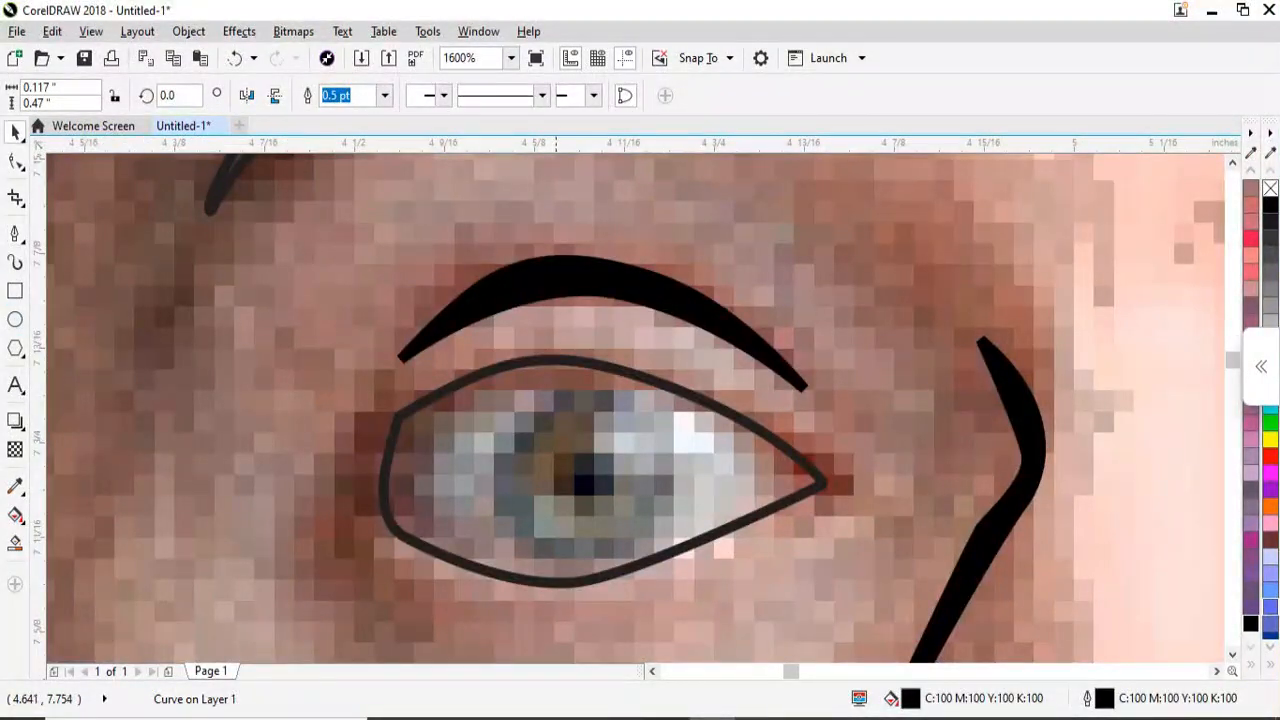
key("F7")
left_click_drag(555, 428, 652, 597)
key("space")
left_click_drag(668, 510, 613, 458)
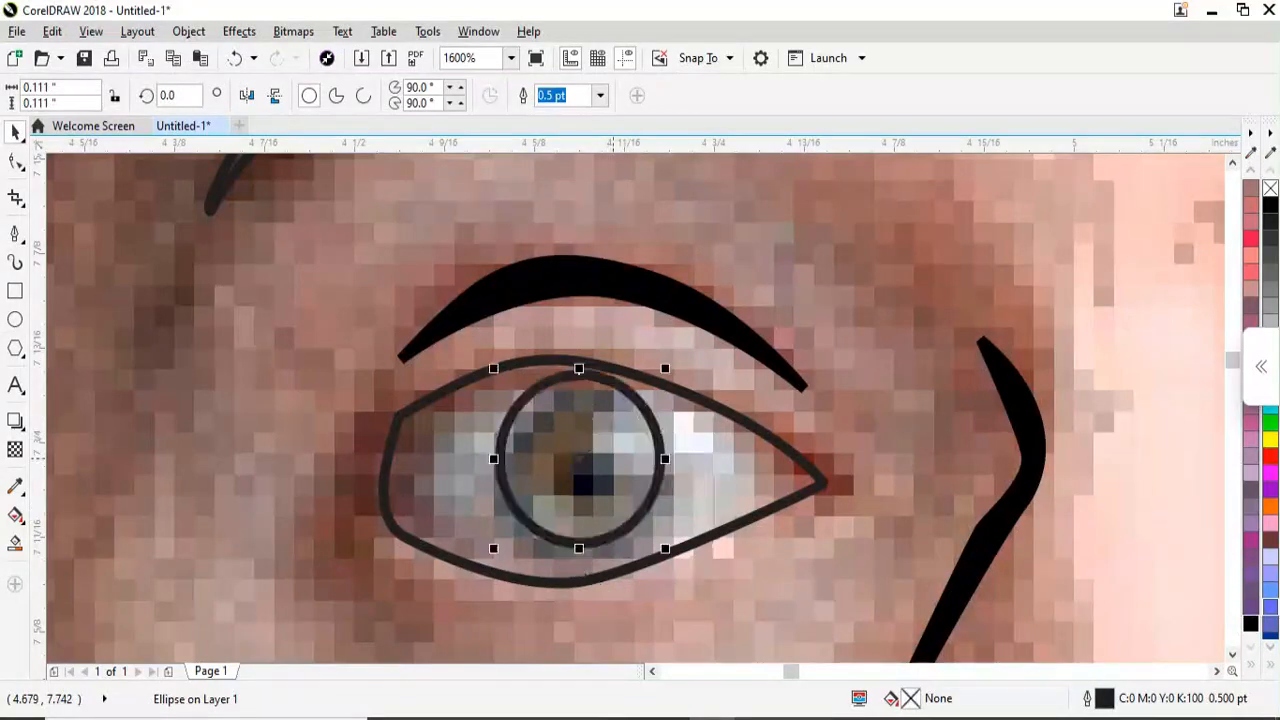
left_click_drag(668, 555, 687, 572)
mouse_move(580, 429)
left_mouse_down()
mouse_move(580, 458)
mouse_move(580, 431)
left_mouse_up()
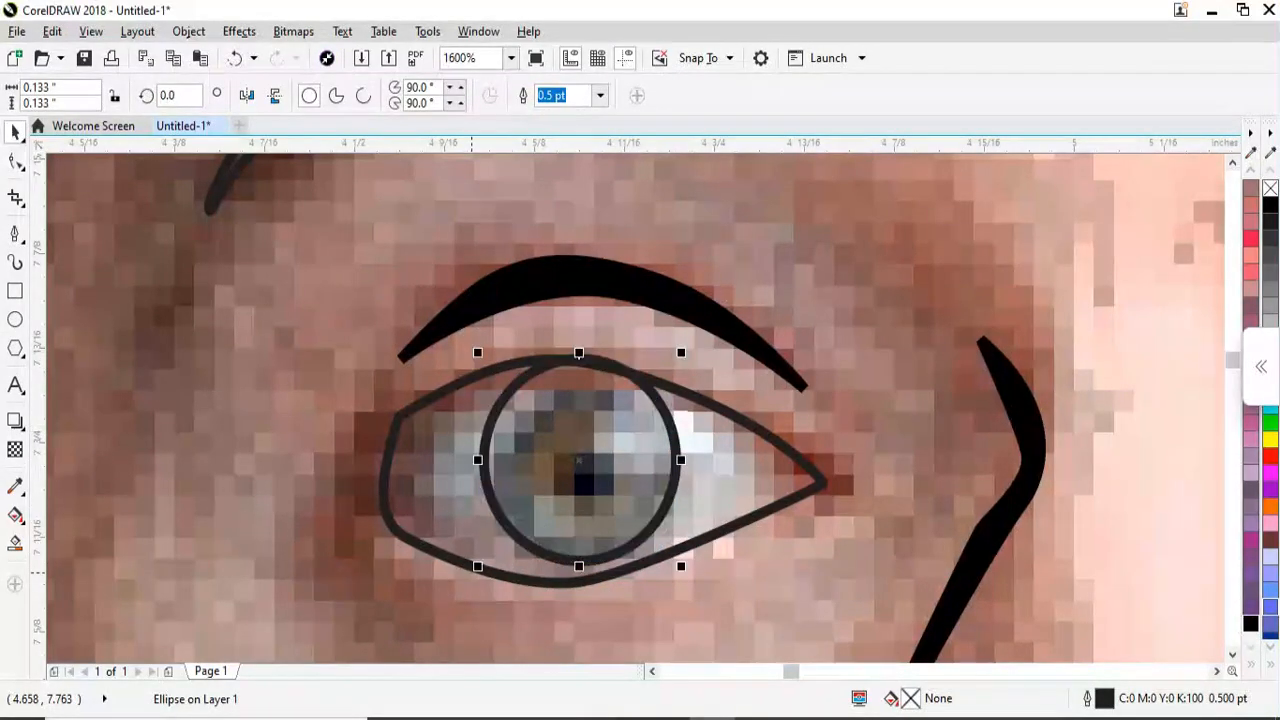
left_click_drag(477, 567, 458, 588)
Place a copy of the iris circle on the right eye and reduce it to about 0.136 inches across
scroll(458, 588, "down", 2)
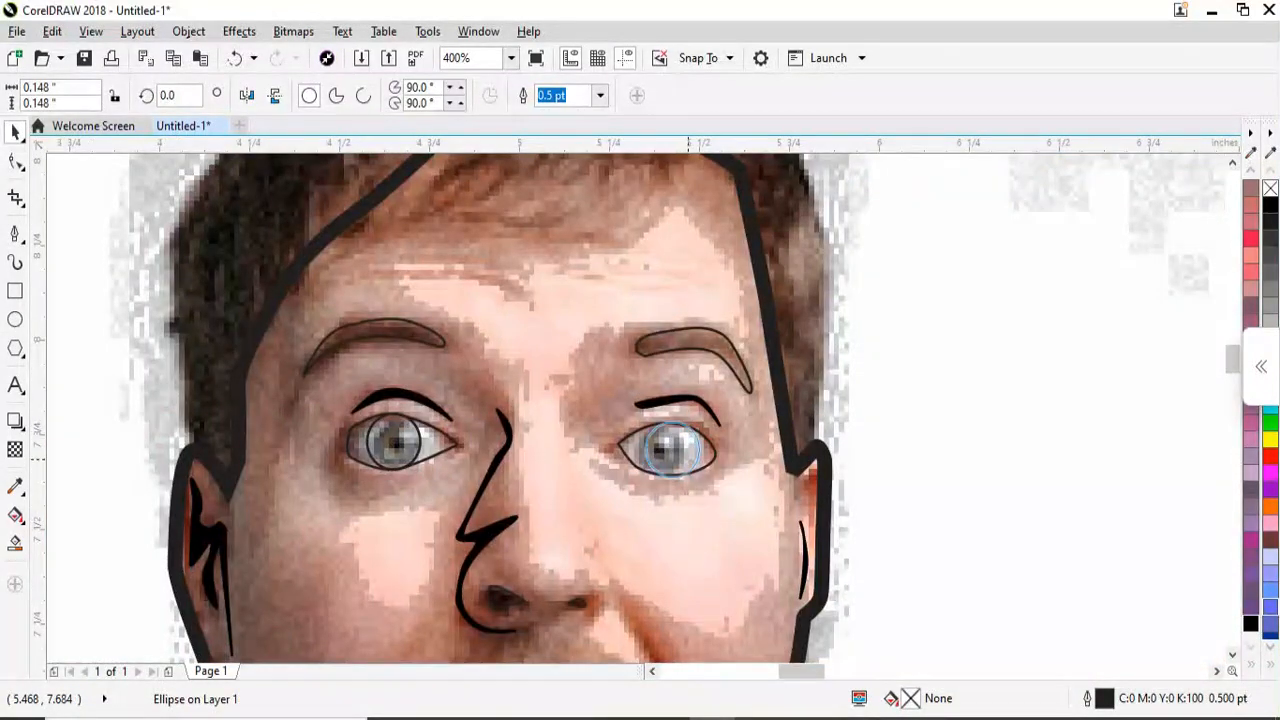
scroll(674, 430, "up", 3)
scroll(580, 465, "down", 2)
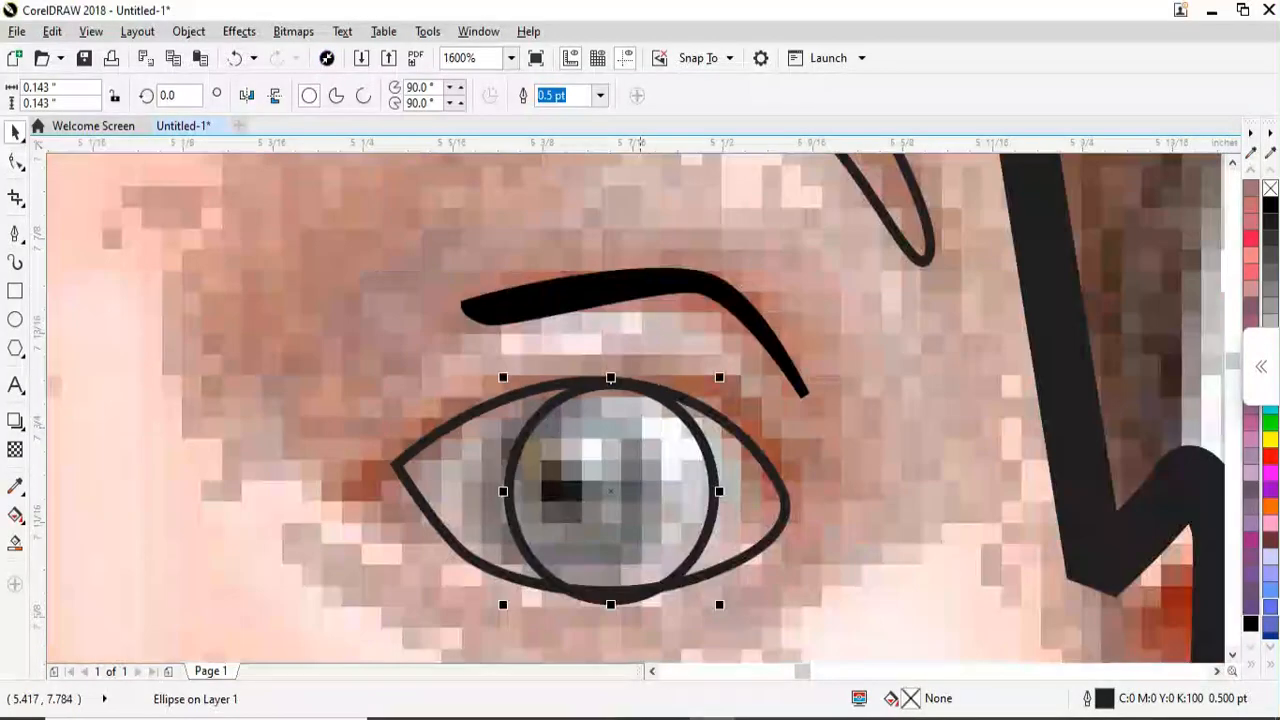
scroll(580, 465, "up", 1)
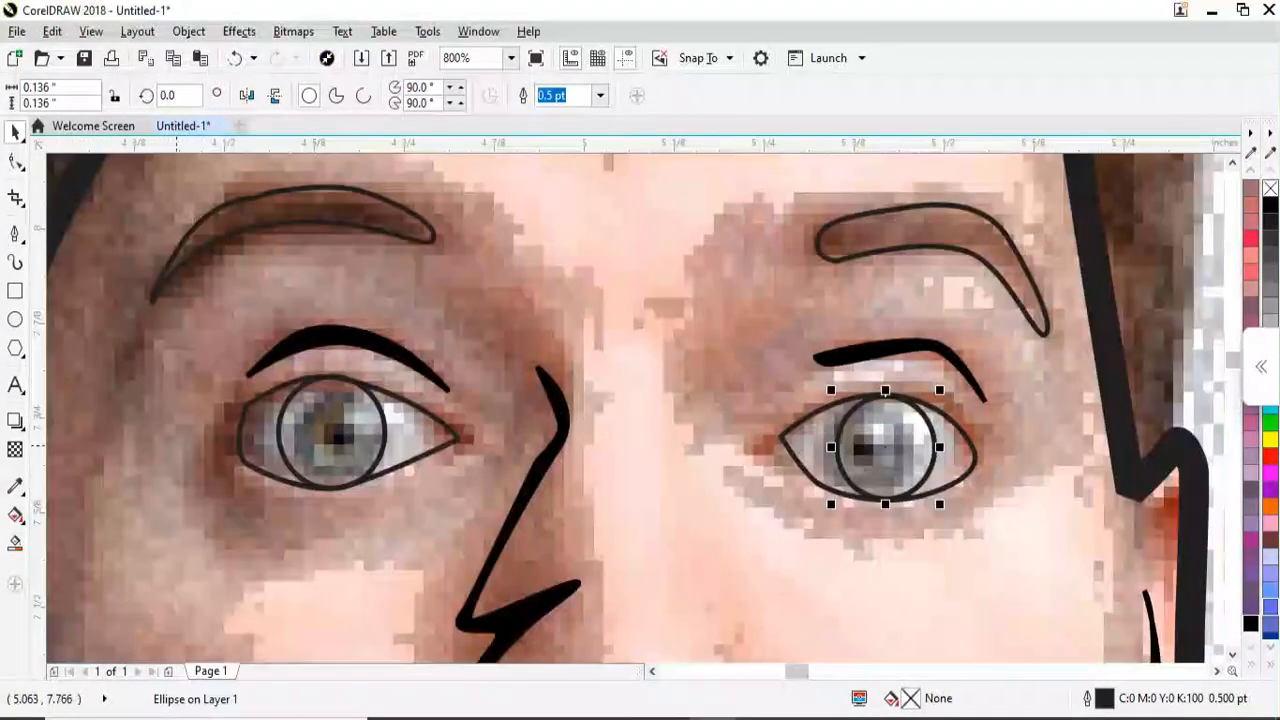
key("ctrl+z")
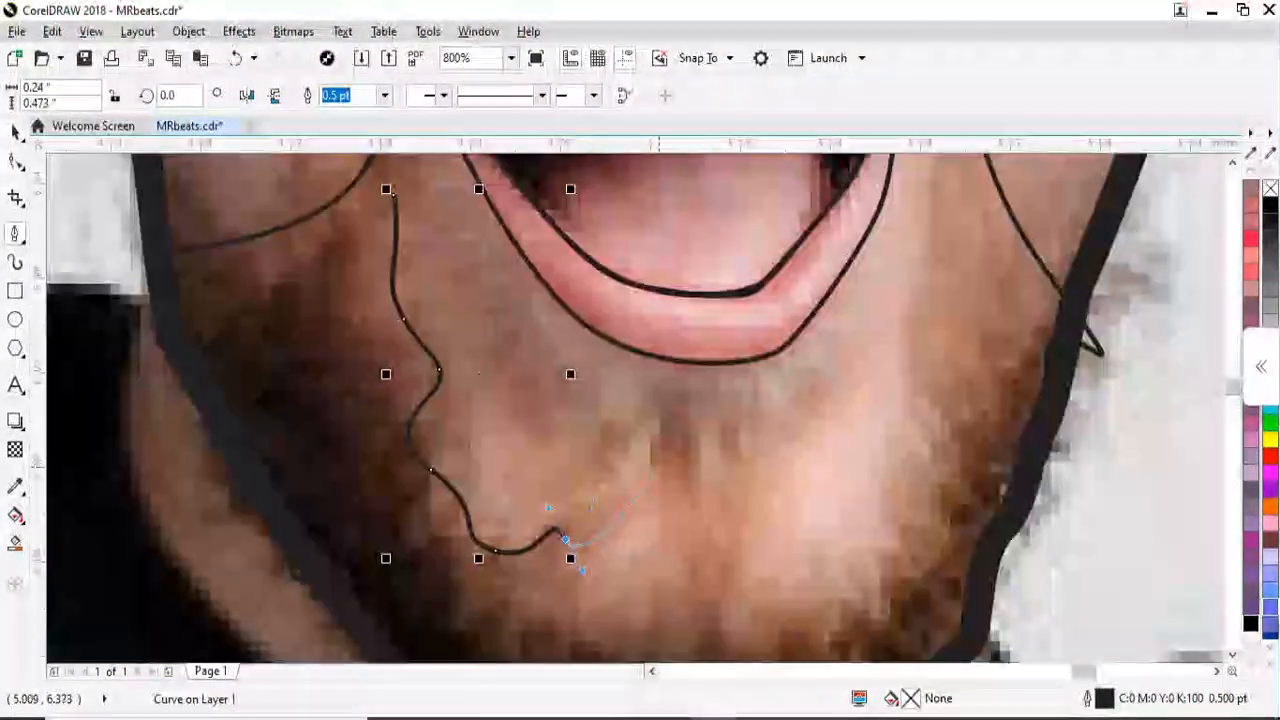
Continue the beard's wavy inner outline across the chin and up the right side of the mouth to the upper lip
left_click_drag(741, 551, 757, 606)
scroll(995, 385, "up", 5)
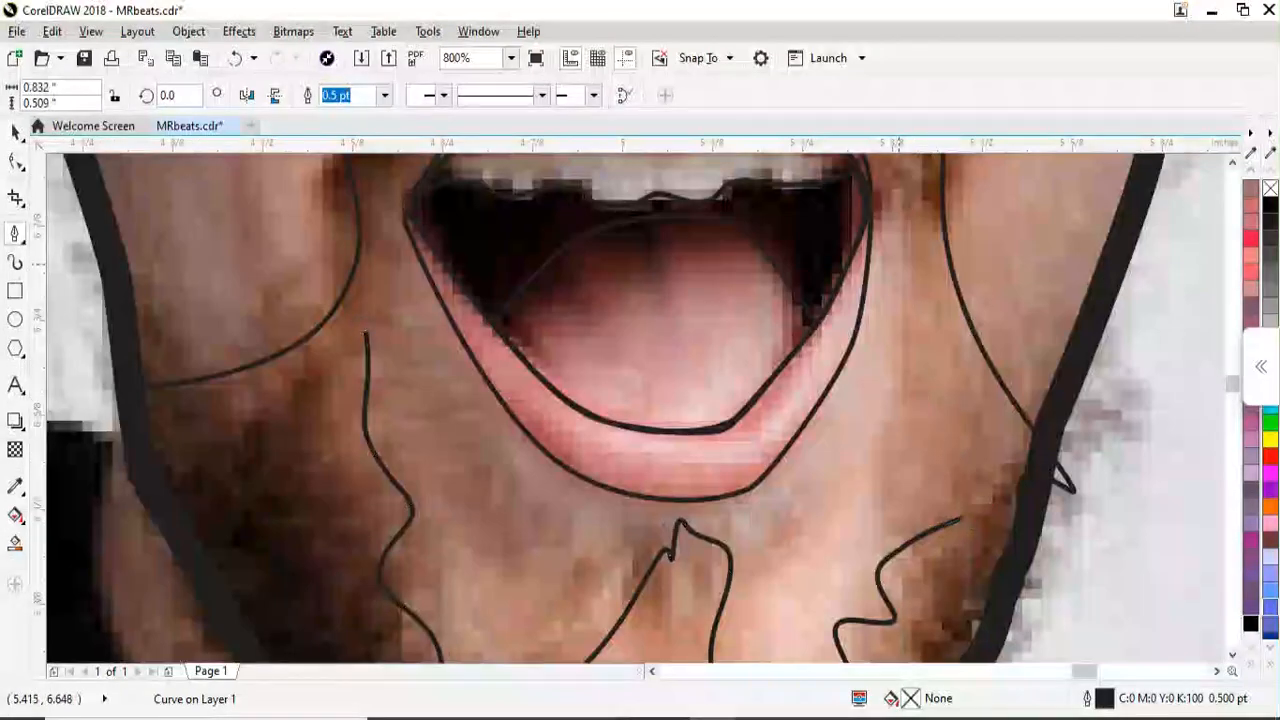
scroll(897, 444, "up", 2)
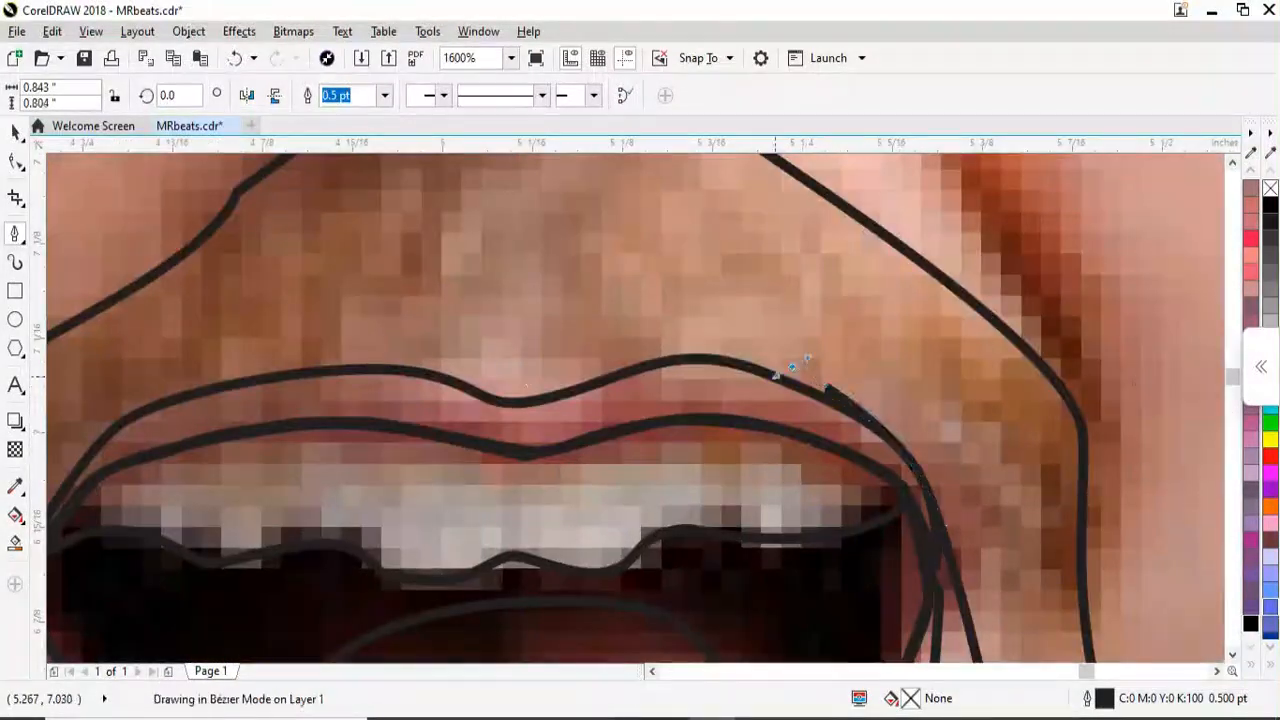
Trace the moustache's bumpy lower edge along the upper lip and around the left mouth corner
scroll(487, 386, "down", 1)
left_click(470, 376)
left_click(454, 372)
left_click(439, 368)
left_click(419, 376)
scroll(175, 470, "up", 1)
left_click(612, 266)
left_click_drag(539, 277, 519, 290)
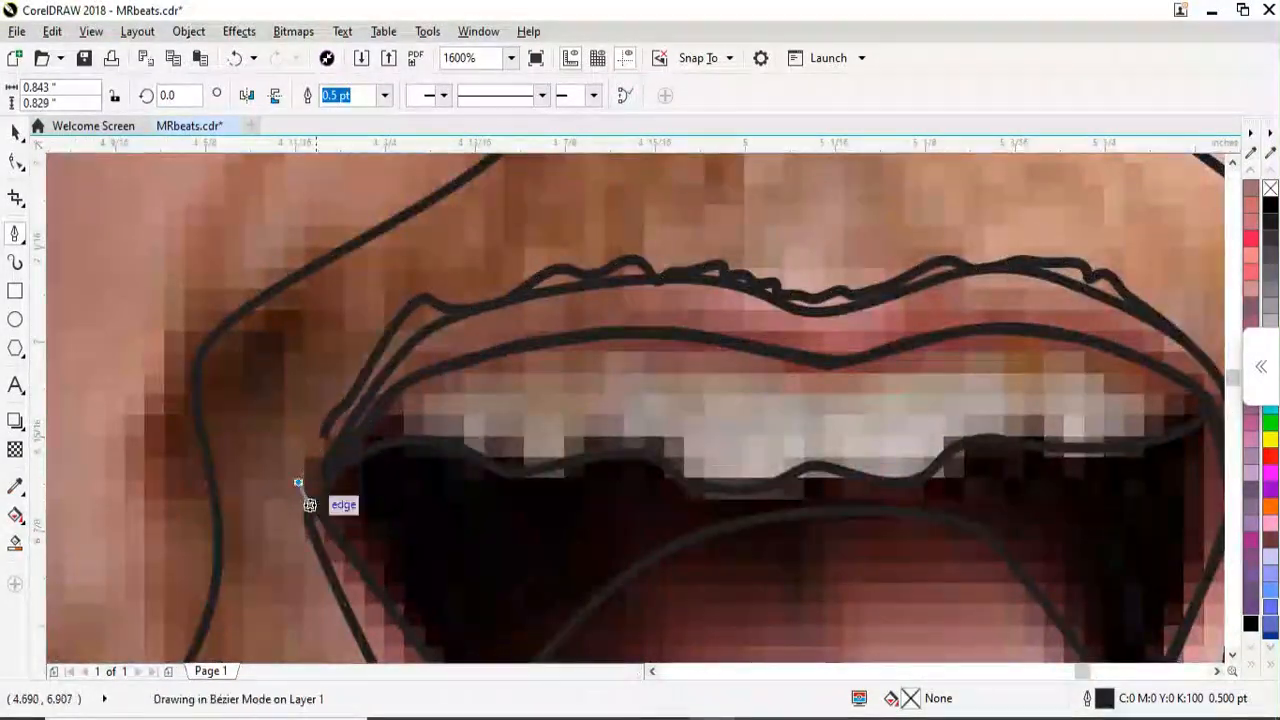
scroll(600, 380, "down", 3)
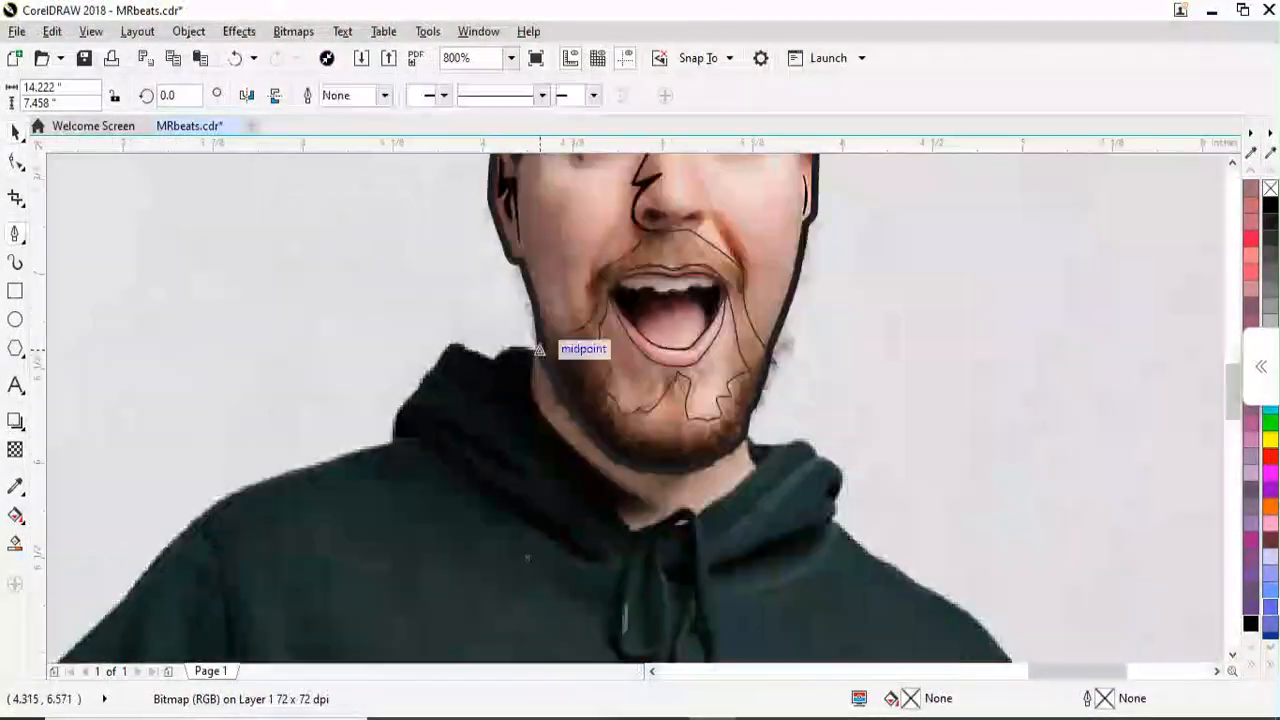
Outline the hair and neck, and add black crease lines around the eyes, nose and mouth
scroll(540, 349, "up", 2)
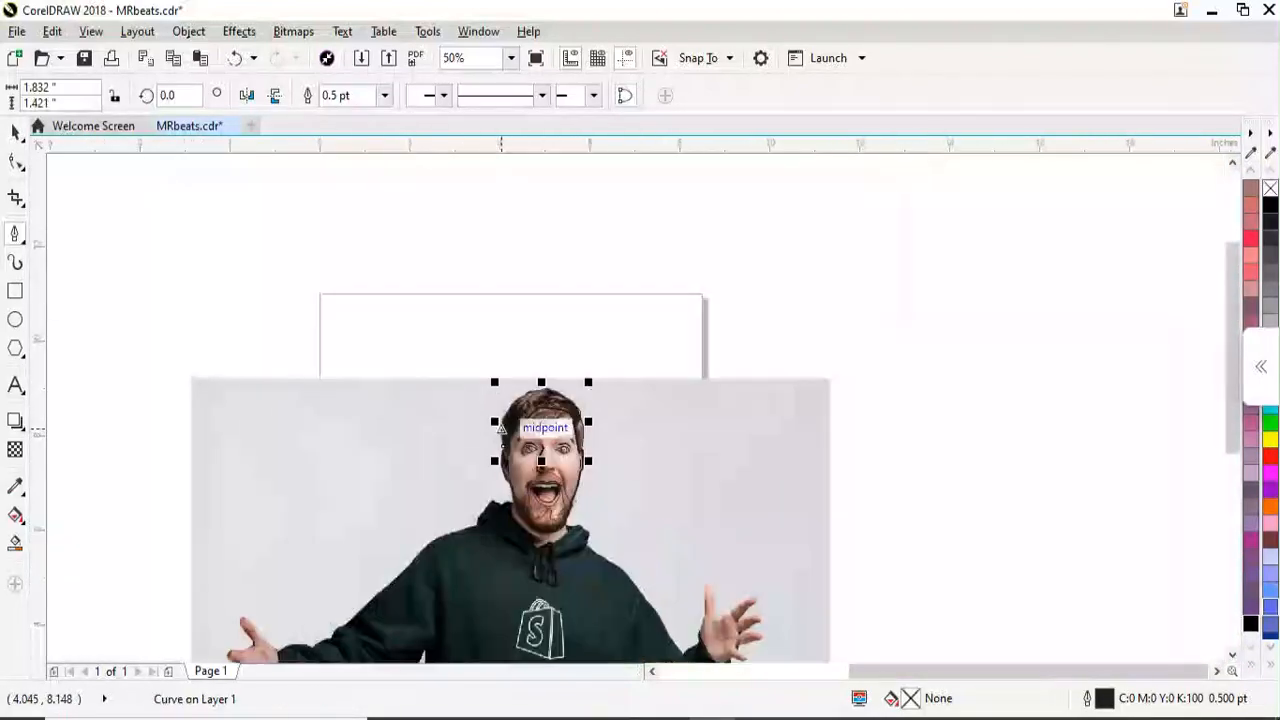
key("Escape")
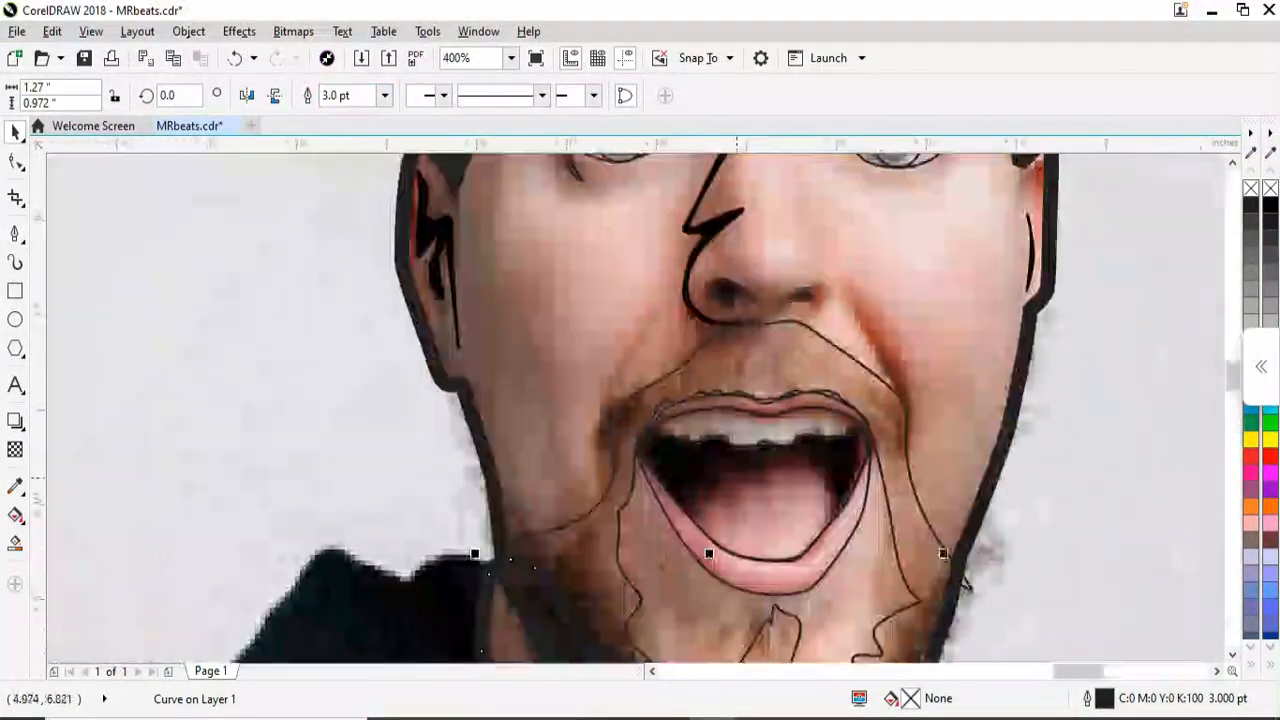
key("i")
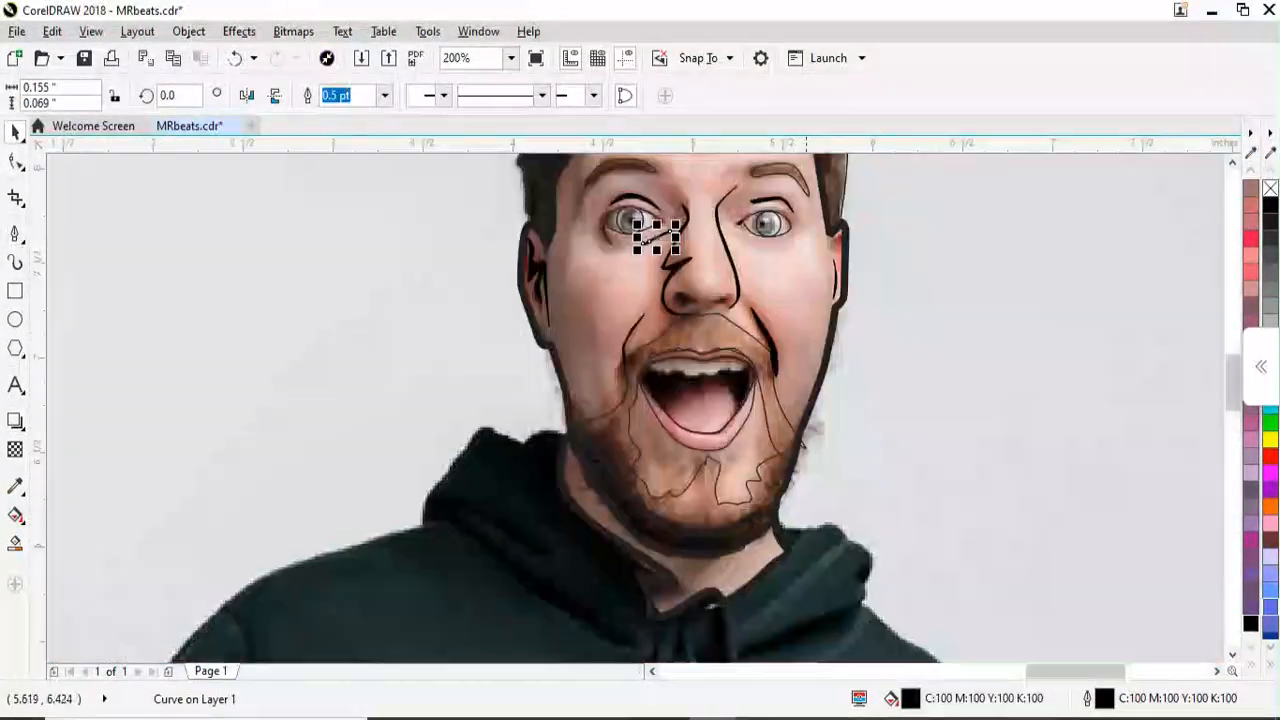
scroll(761, 277, "up", 2)
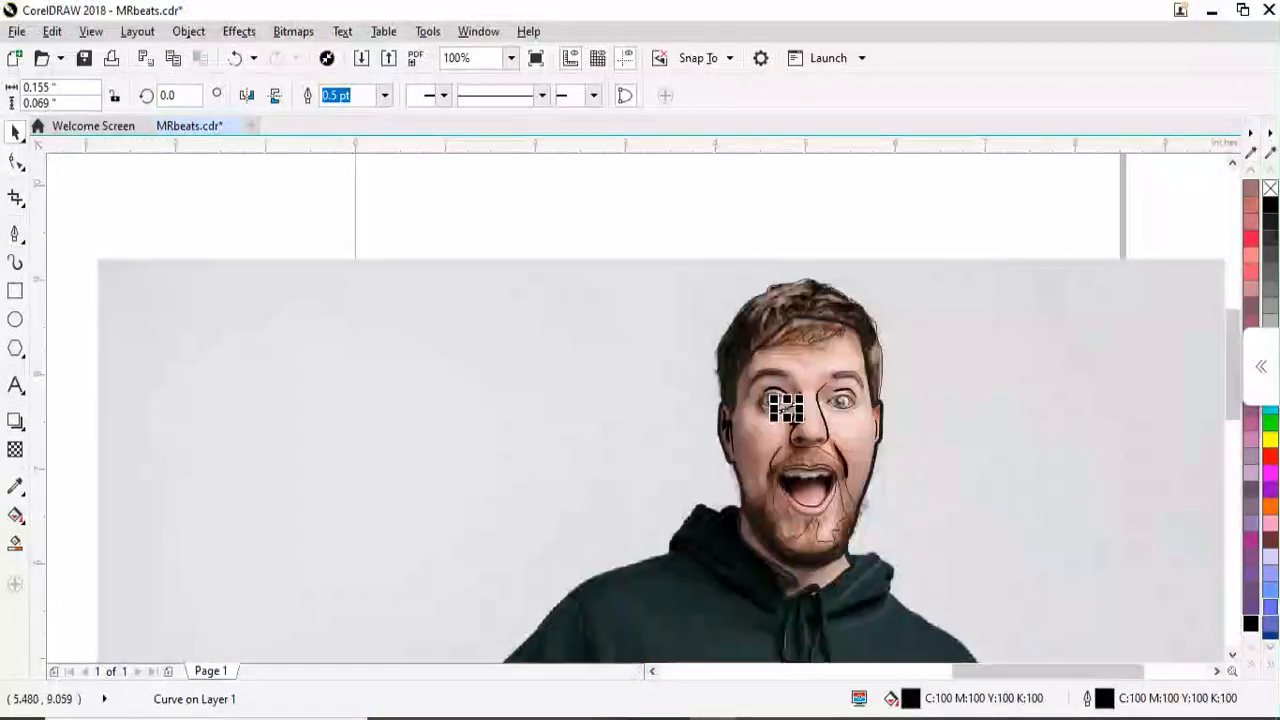
Sample a light grey from the picture and fill both irises with it
key("i")
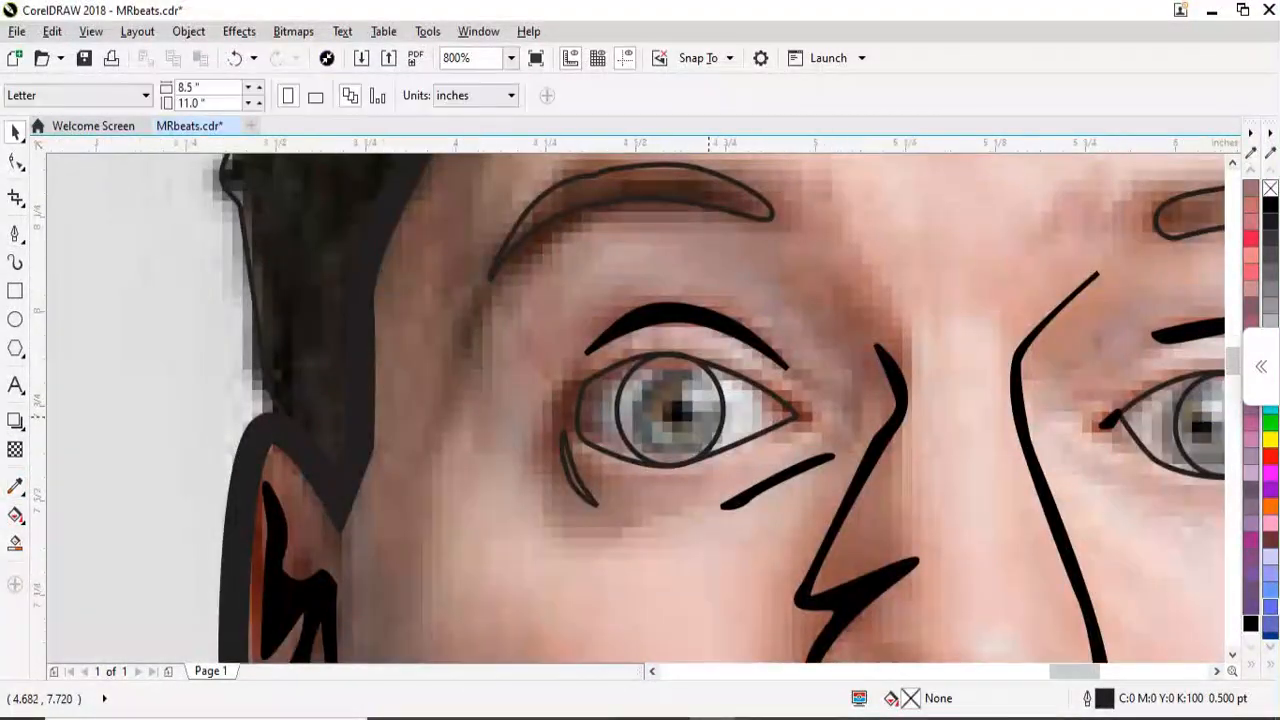
scroll(814, 391, "down", 3)
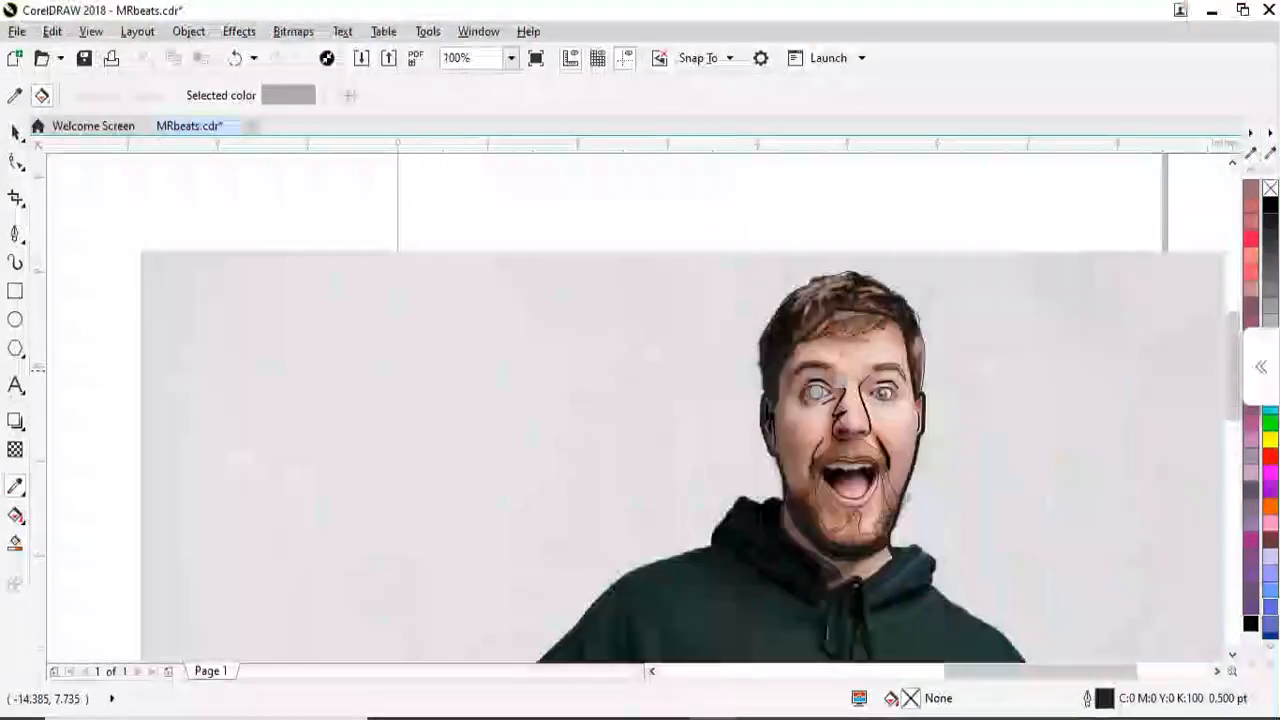
key("space")
scroll(761, 347, "up", 1)
Add a concentric pupil about 0.053 inches across to the left iris, with black fill and outline
left_click(693, 351)
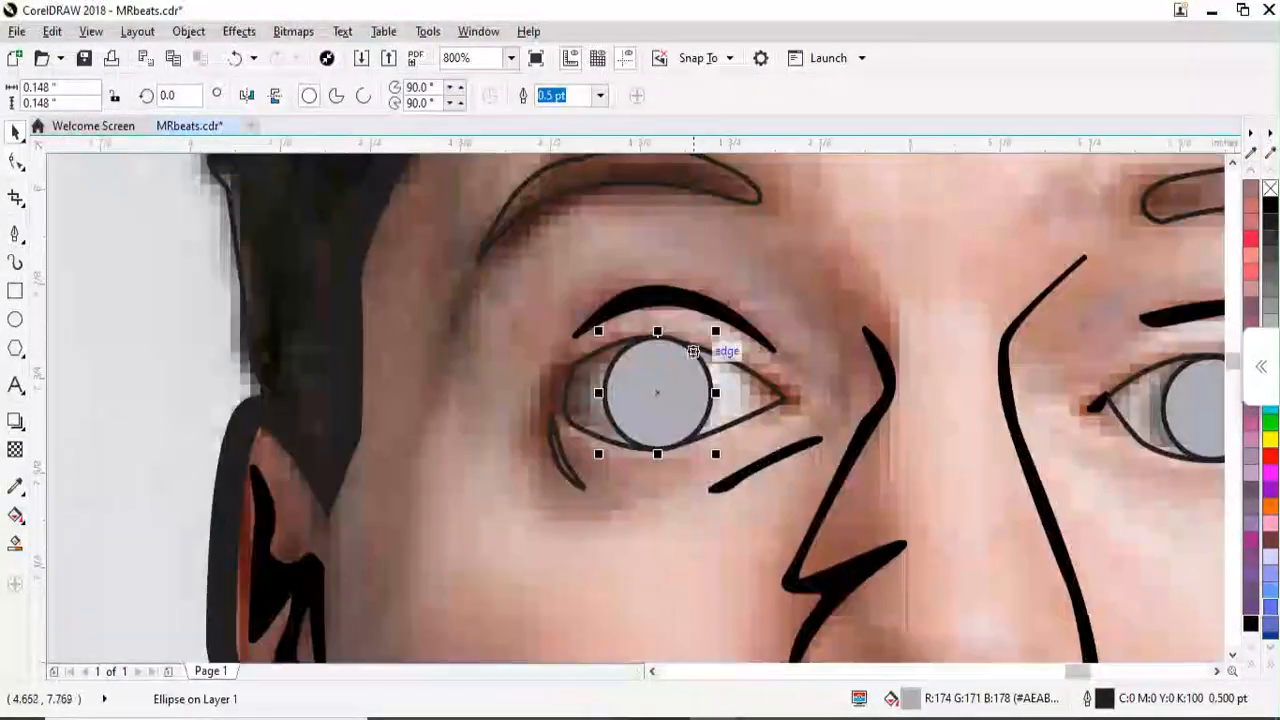
right_click(1250, 623)
scroll(733, 401, "down", 4)
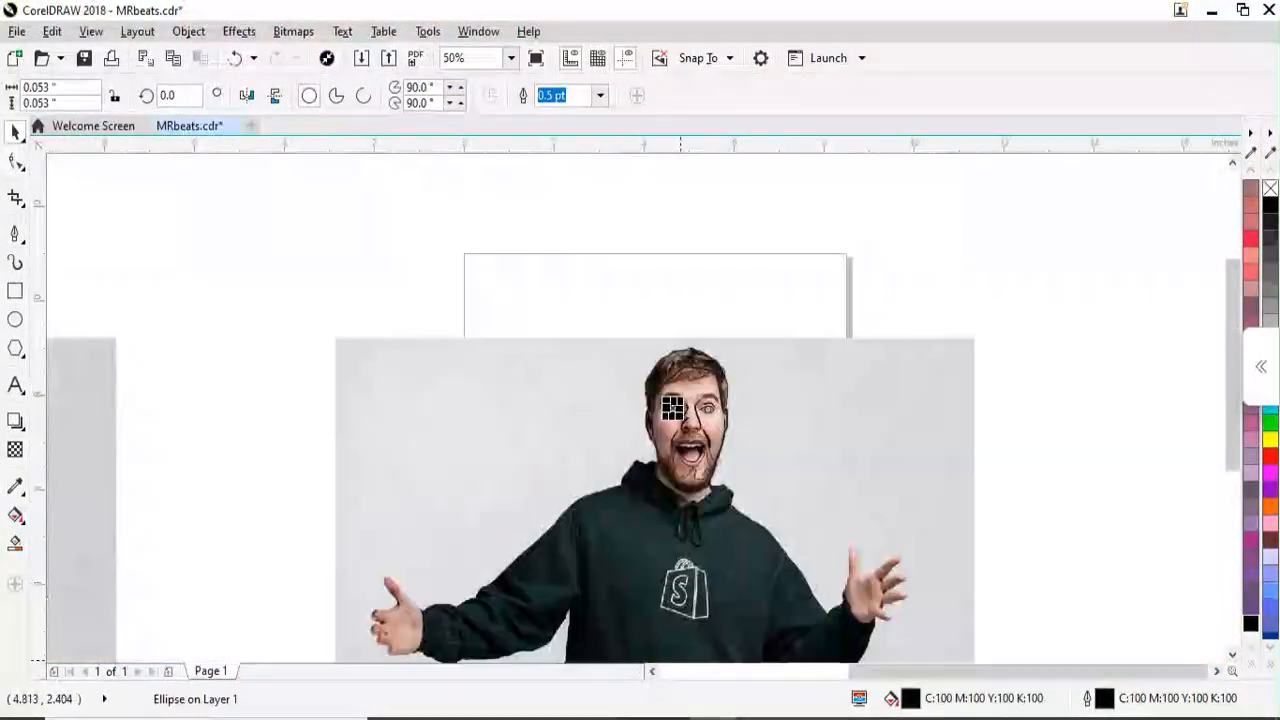
scroll(702, 412, "up", 4)
Copy the black pupil onto the right iris and select that iris and pupil together
left_click(800, 355)
scroll(770, 424, "down", 5)
scroll(767, 420, "up", 5)
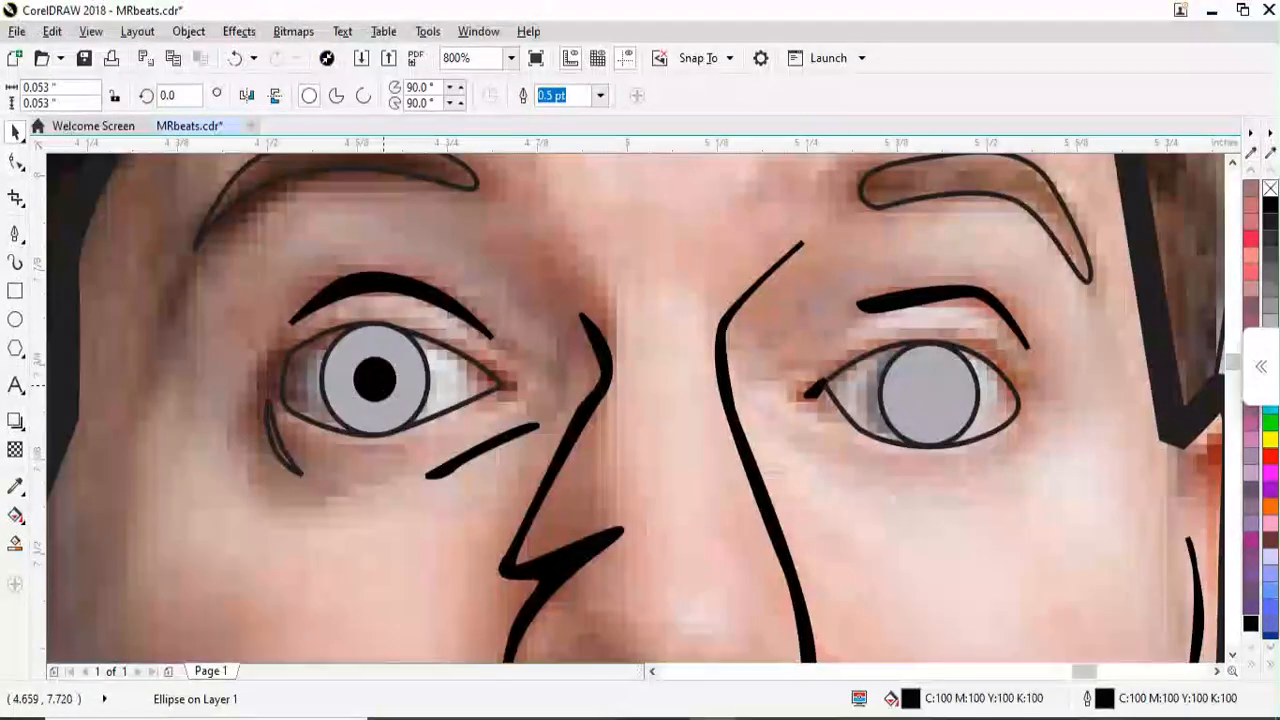
scroll(412, 418, "up", 1)
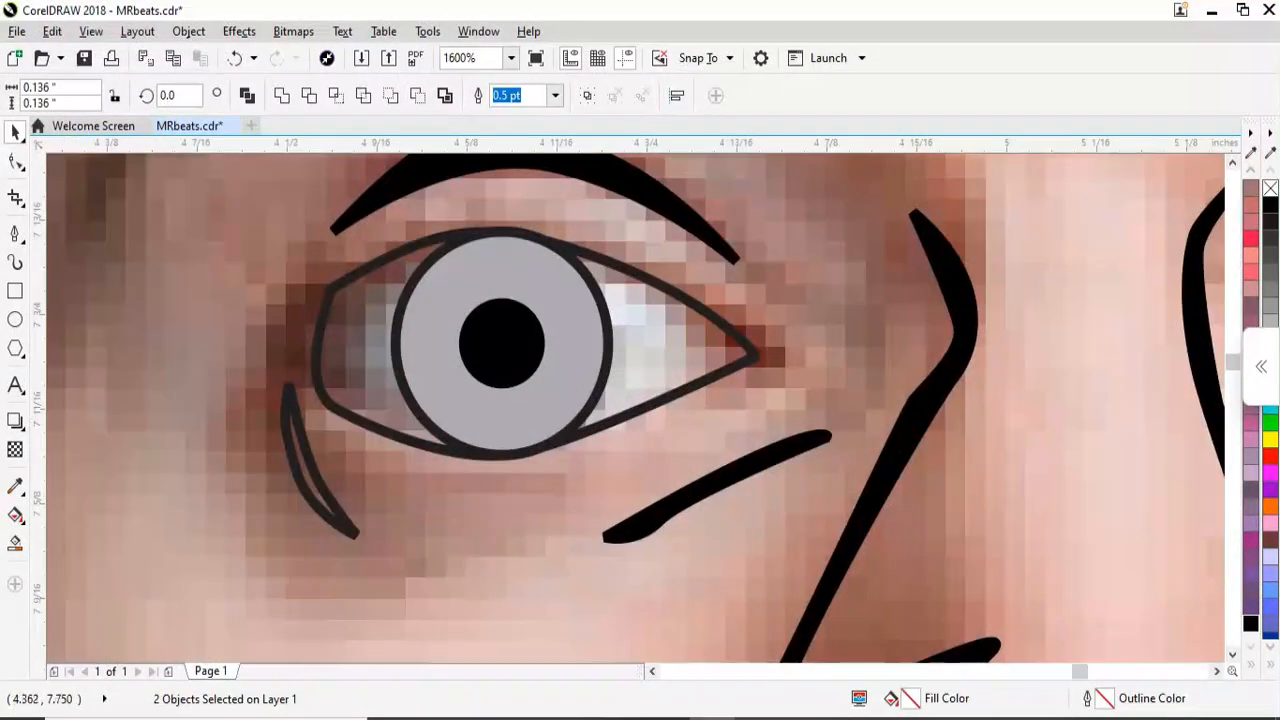
Draw short hairline-width strokes radiating around the pupil in the left iris with the Pen tool
scroll(481, 226, "up", 1)
left_click(503, 280)
left_click(506, 238)
scroll(505, 284, "up", 2)
double_click(506, 286)
scroll(506, 281, "down", 4)
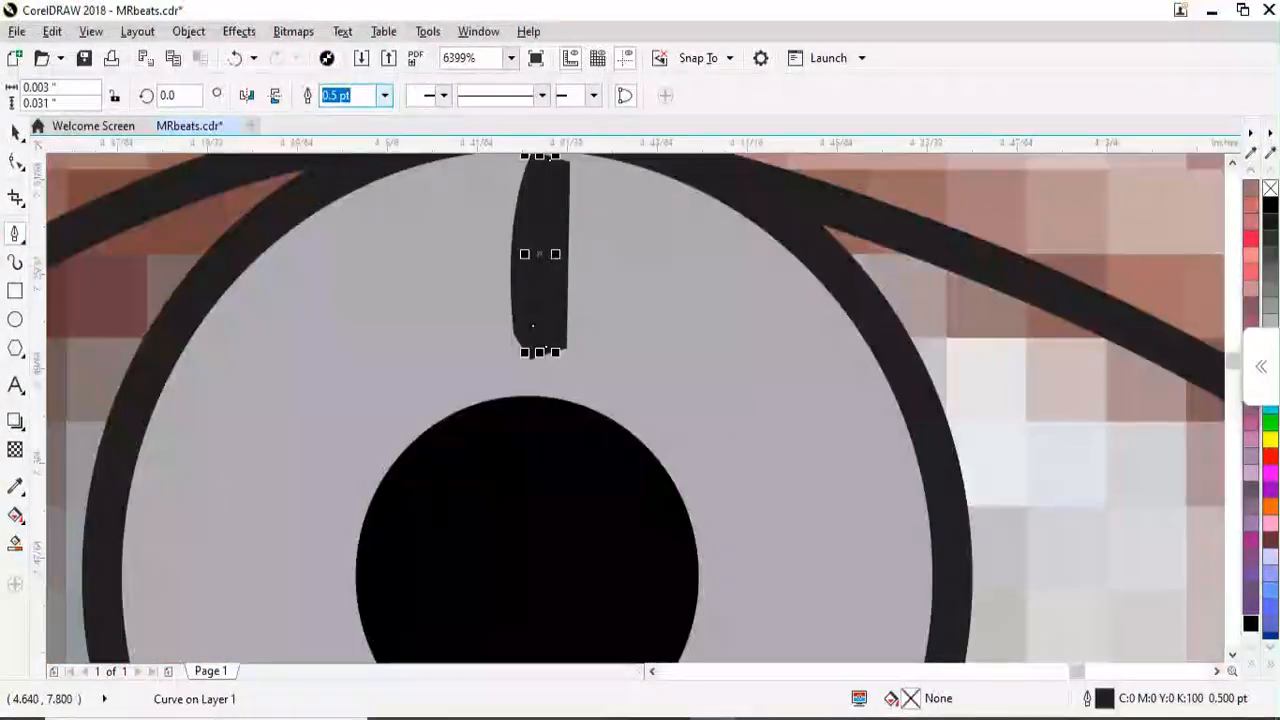
left_click(384, 95)
left_click(345, 132)
scroll(500, 316, "up", 2)
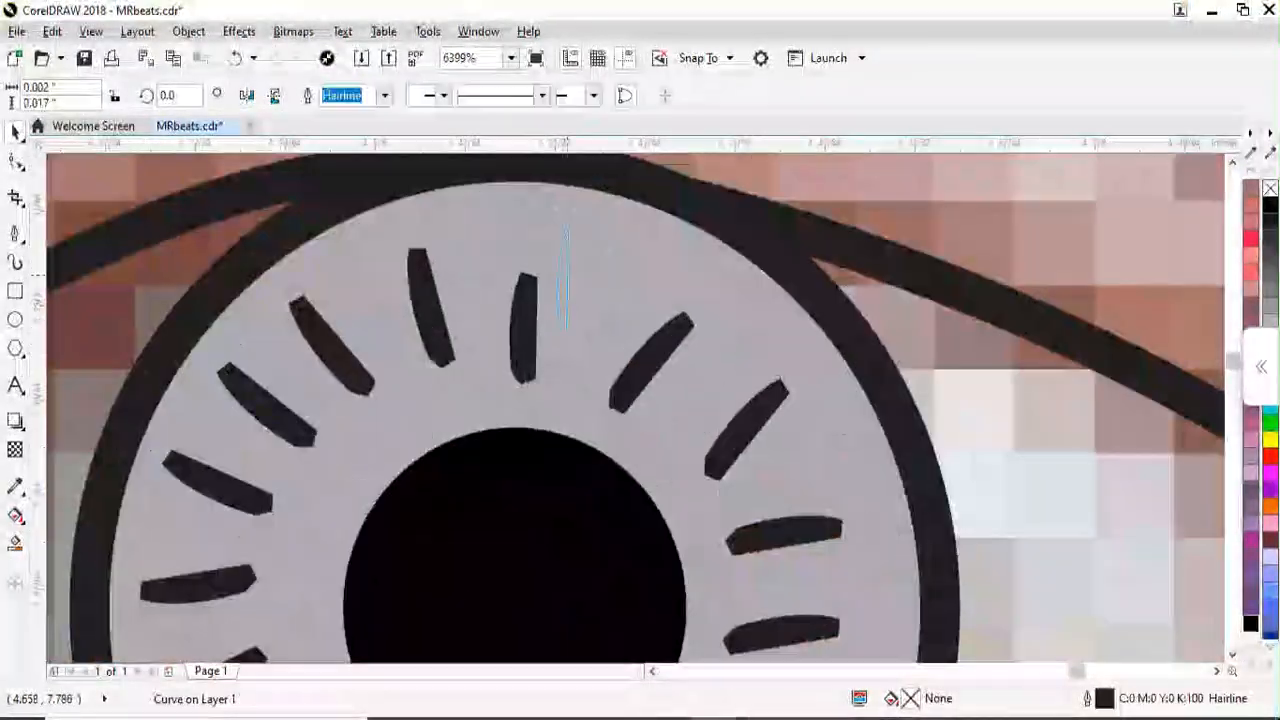
Copy the ring of radial strokes onto the right iris, around its pupil
scroll(563, 263, "down", 10)
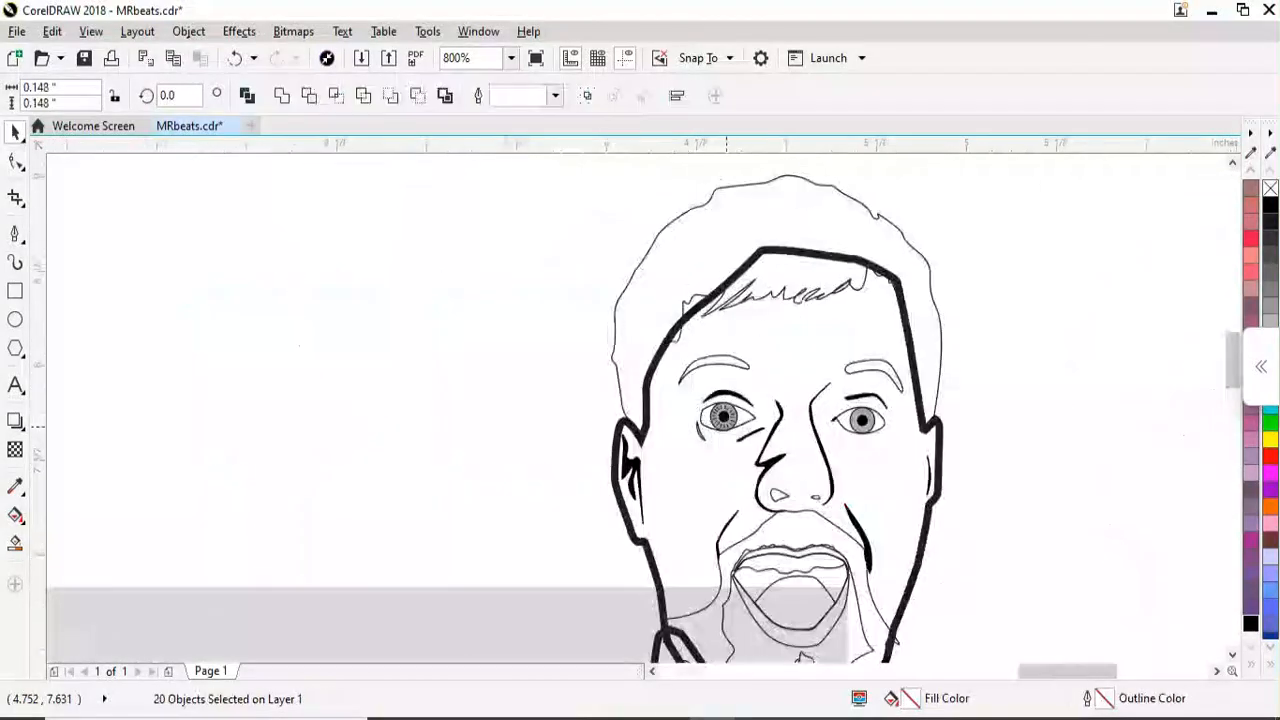
scroll(858, 423, "up", 2)
left_click(858, 423, "shift")
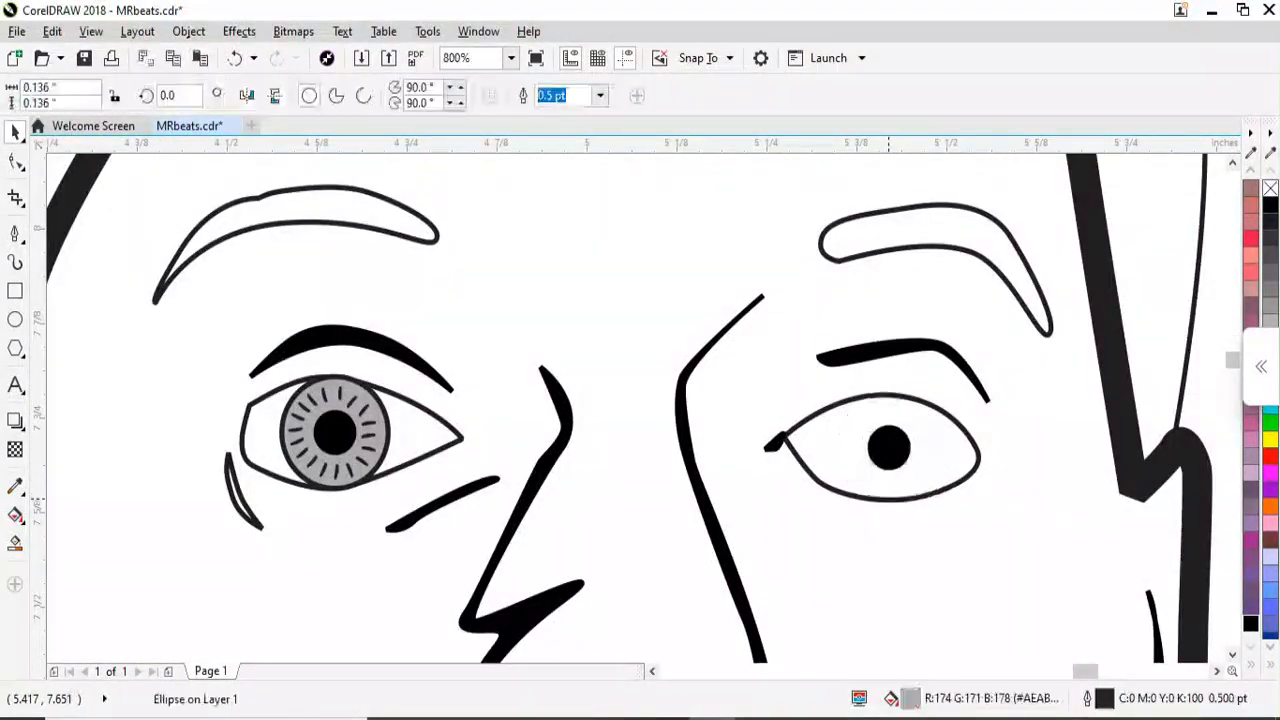
key("ctrl+v")
scroll(896, 455, "down", 3)
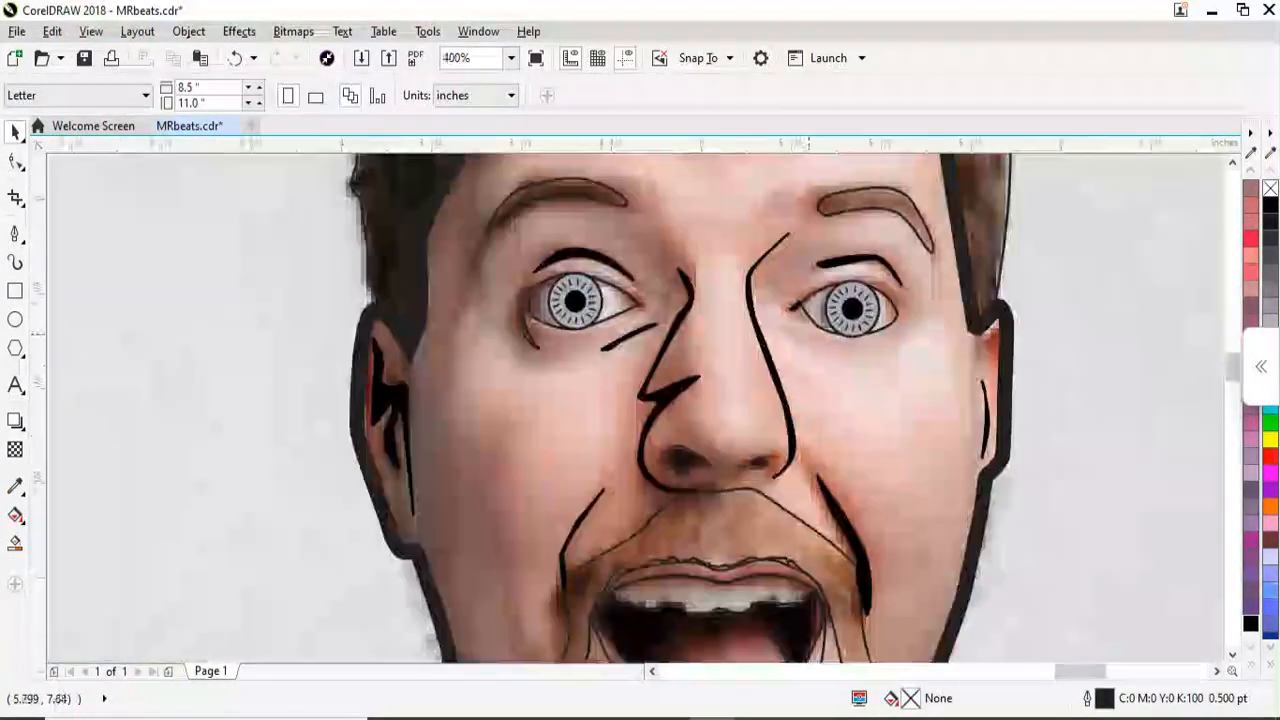
Remove the outlines from the left and right irises
scroll(563, 272, "up", 1)
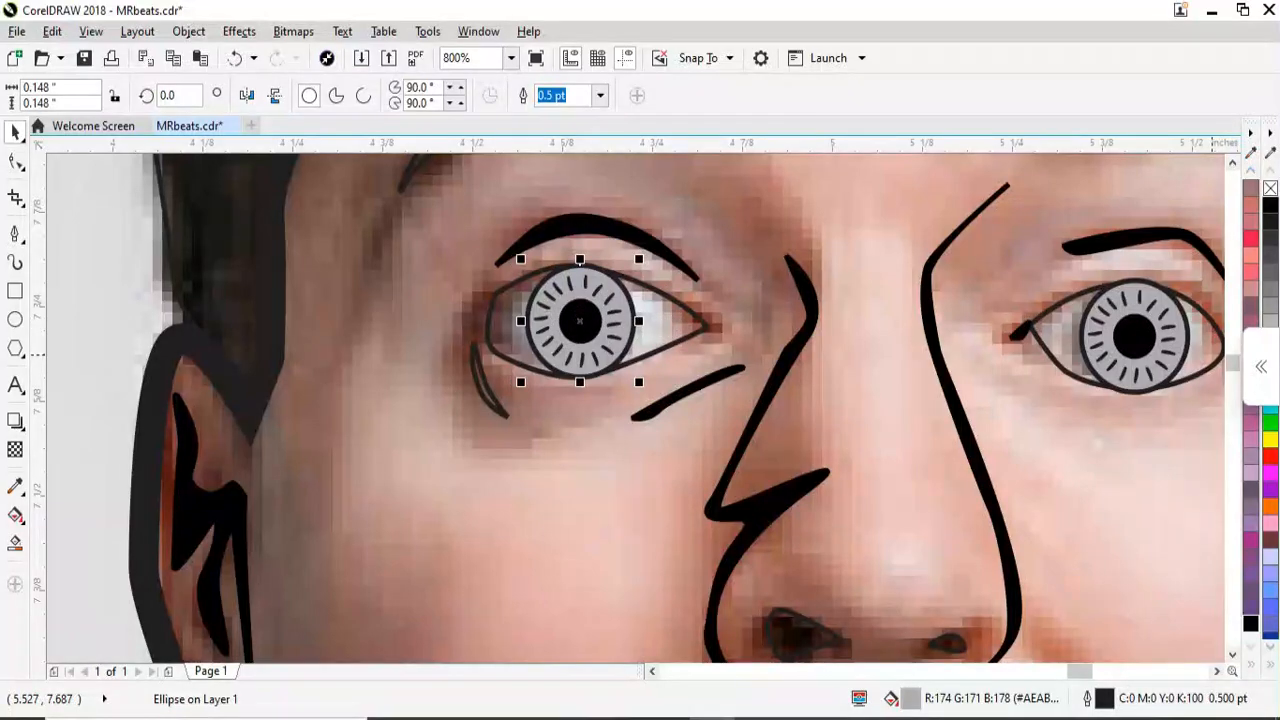
right_click(1270, 188)
scroll(694, 298, "down", 1)
scroll(634, 291, "up", 2)
left_click(662, 365)
scroll(701, 369, "down", 4)
scroll(701, 369, "up", 4)
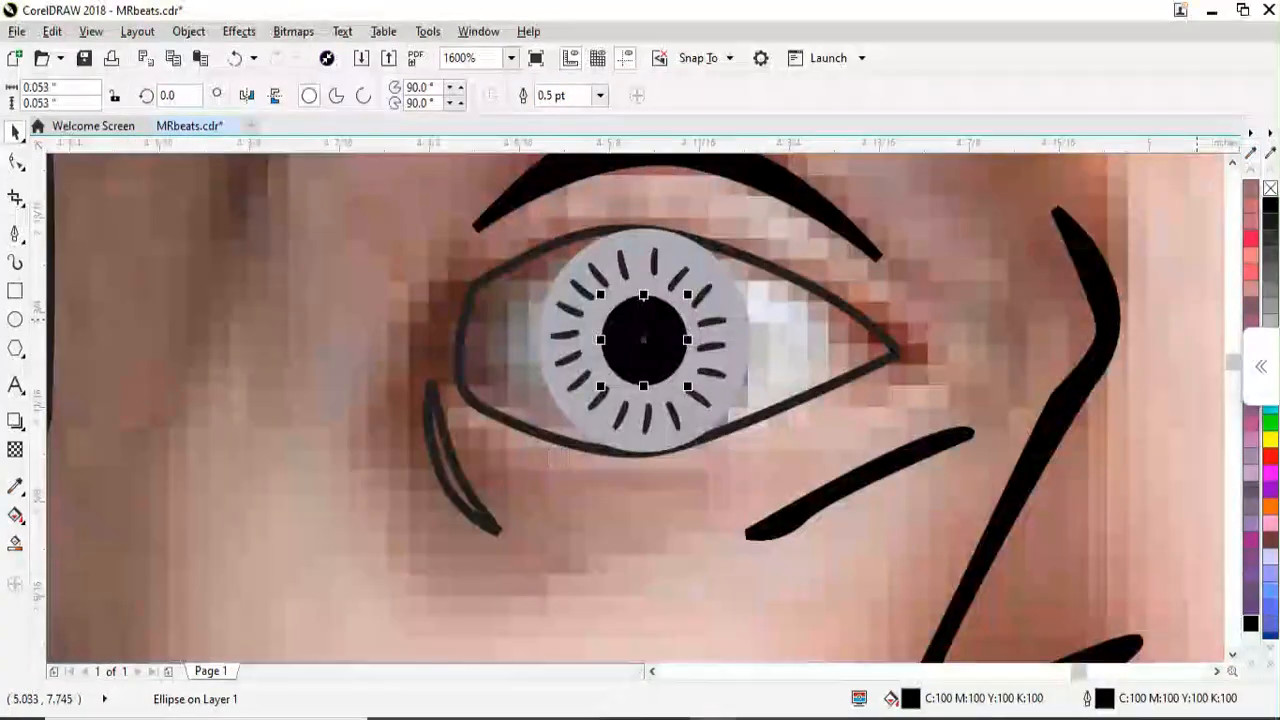
scroll(666, 352, "down", 2)
left_click(939, 360)
scroll(939, 363, "up", 2)
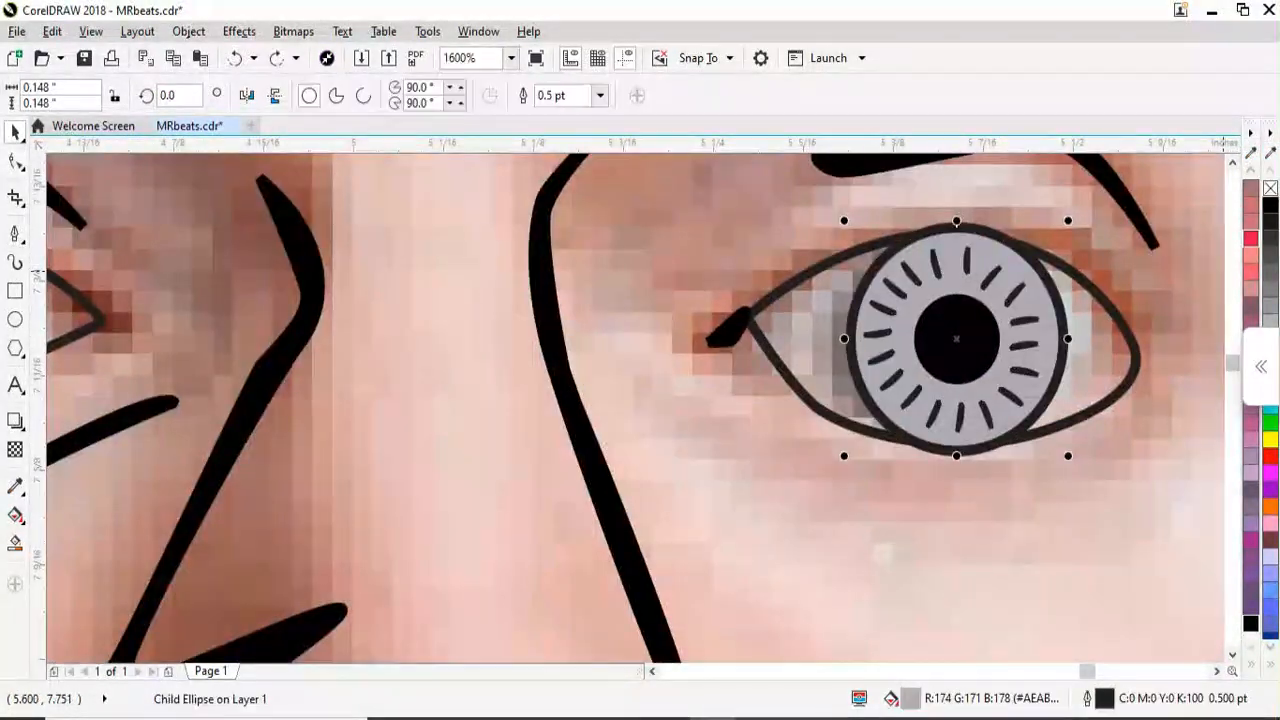
right_click(1270, 188)
scroll(810, 330, "down", 4)
scroll(755, 369, "up", 3)
Fill both eye shapes with white behind the irises
key("space")
scroll(701, 339, "down", 1)
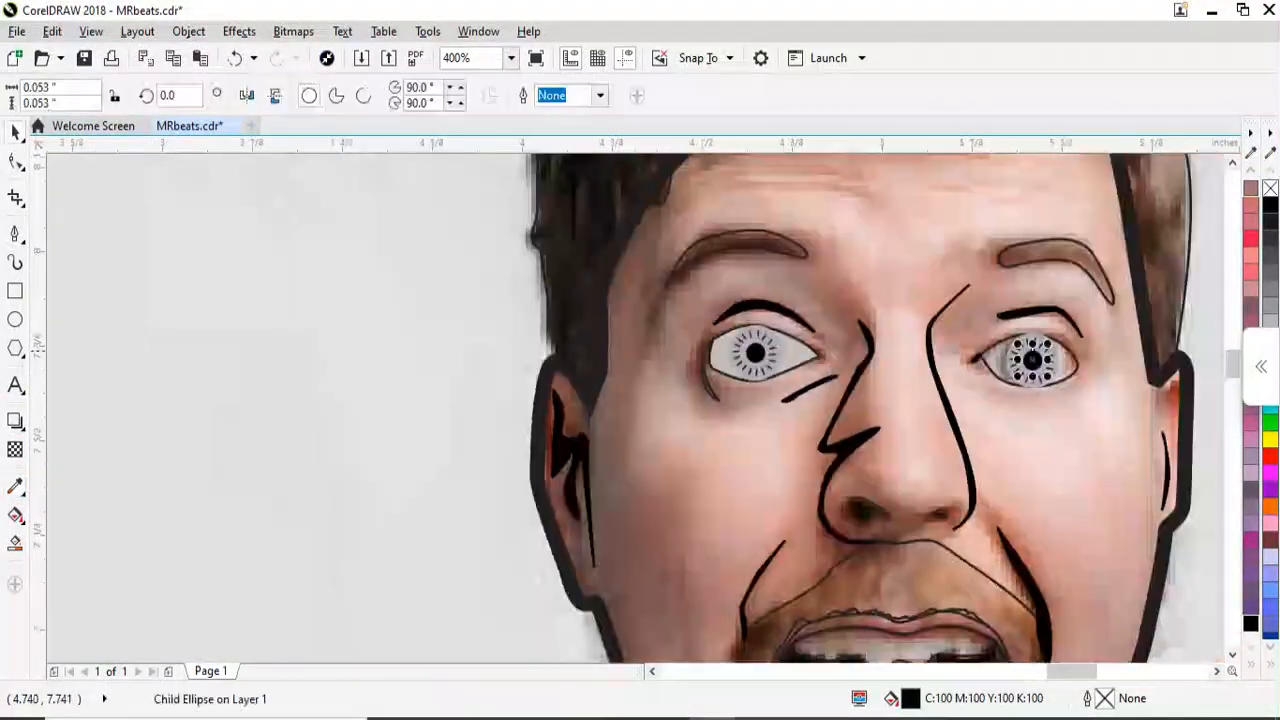
key("space")
left_click(804, 152)
scroll(1123, 375, "up", 2)
left_click(869, 326)
key("space")
left_click(879, 368)
PowerClip the right iris group, with its strokes and pupil, inside the white right eye shape
right_click(880, 355)
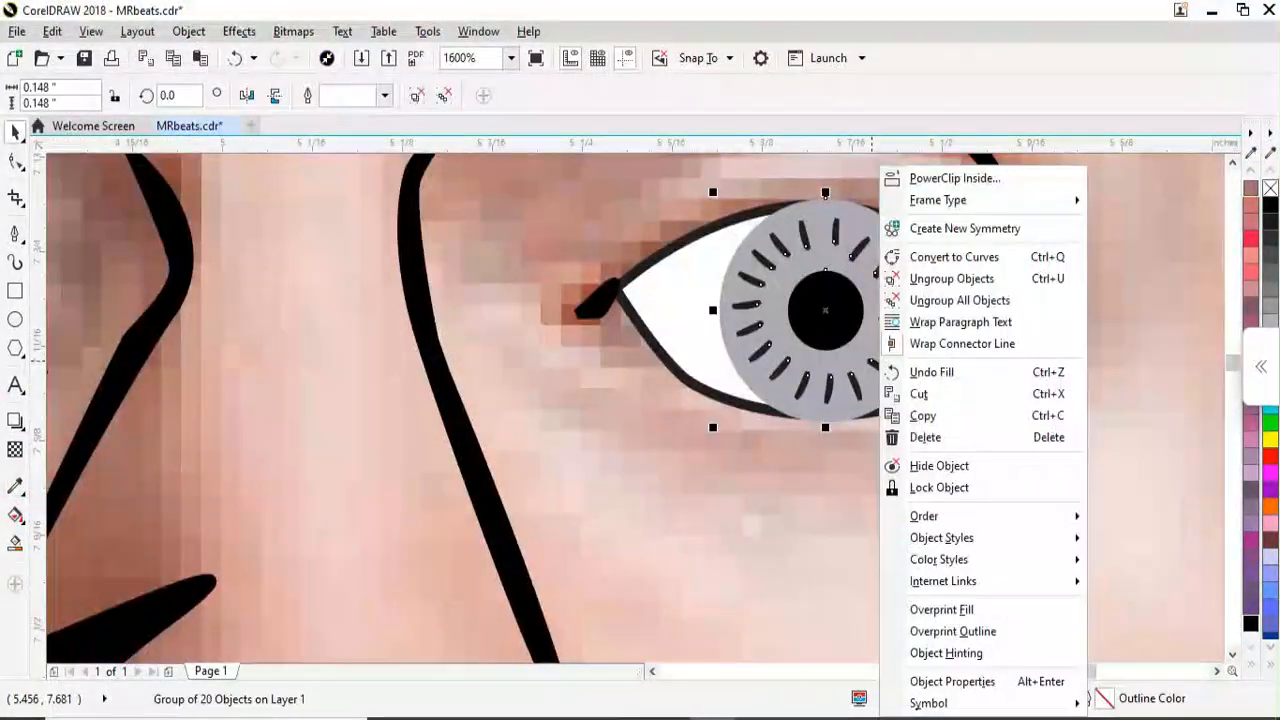
right_click(871, 377)
left_click(948, 178)
left_click(964, 331)
scroll(964, 331, "down", 2)
Select the left iris with its strokes and pupil and move the pieces over the left eye
left_click(654, 320)
scroll(640, 327, "up", 1)
scroll(690, 321, "down", 4)
left_click_drag(563, 323, 1014, 508)
scroll(700, 311, "up", 3)
left_click(596, 350)
scroll(591, 305, "up", 1)
left_click_drag(599, 386, 626, 465)
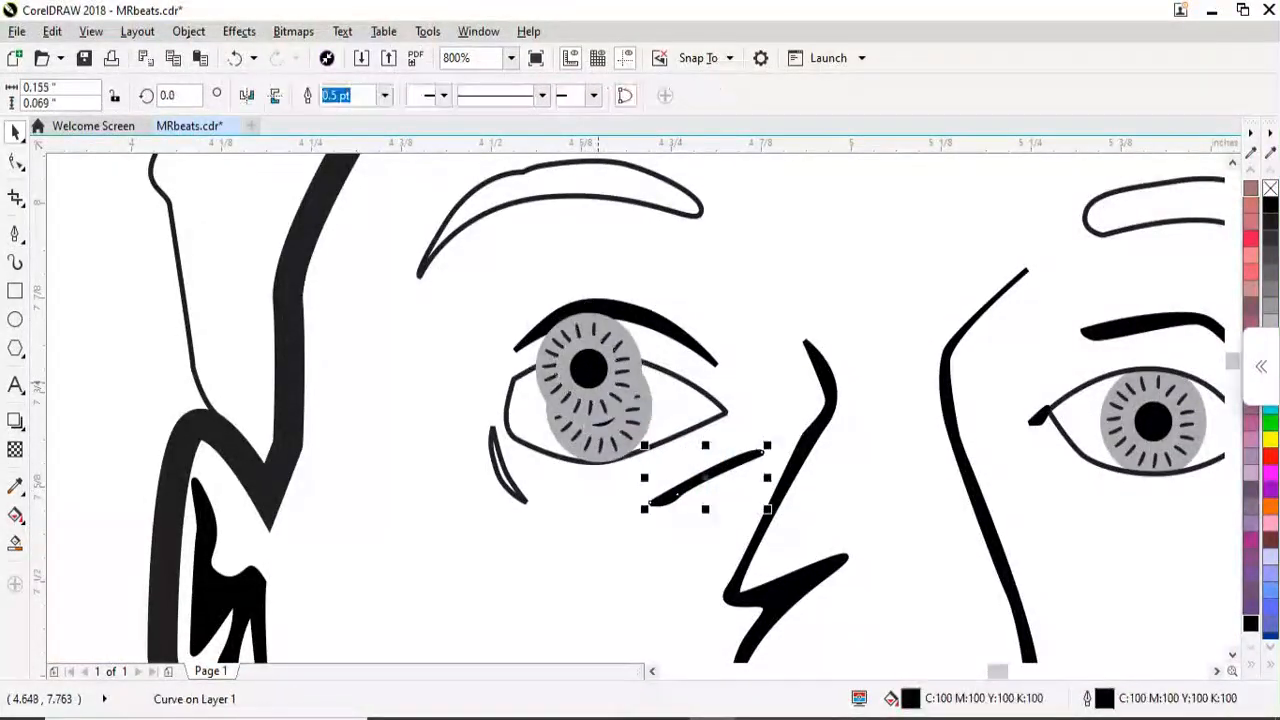
Align the left iris pieces by their horizontal and vertical centres and set them inside the white left eye shape
left_click(598, 382)
scroll(629, 431, "up", 2)
left_click(650, 491, "shift")
key("c")
key("e")
left_click(700, 440)
key("Escape")
scroll(702, 415, "down", 2)
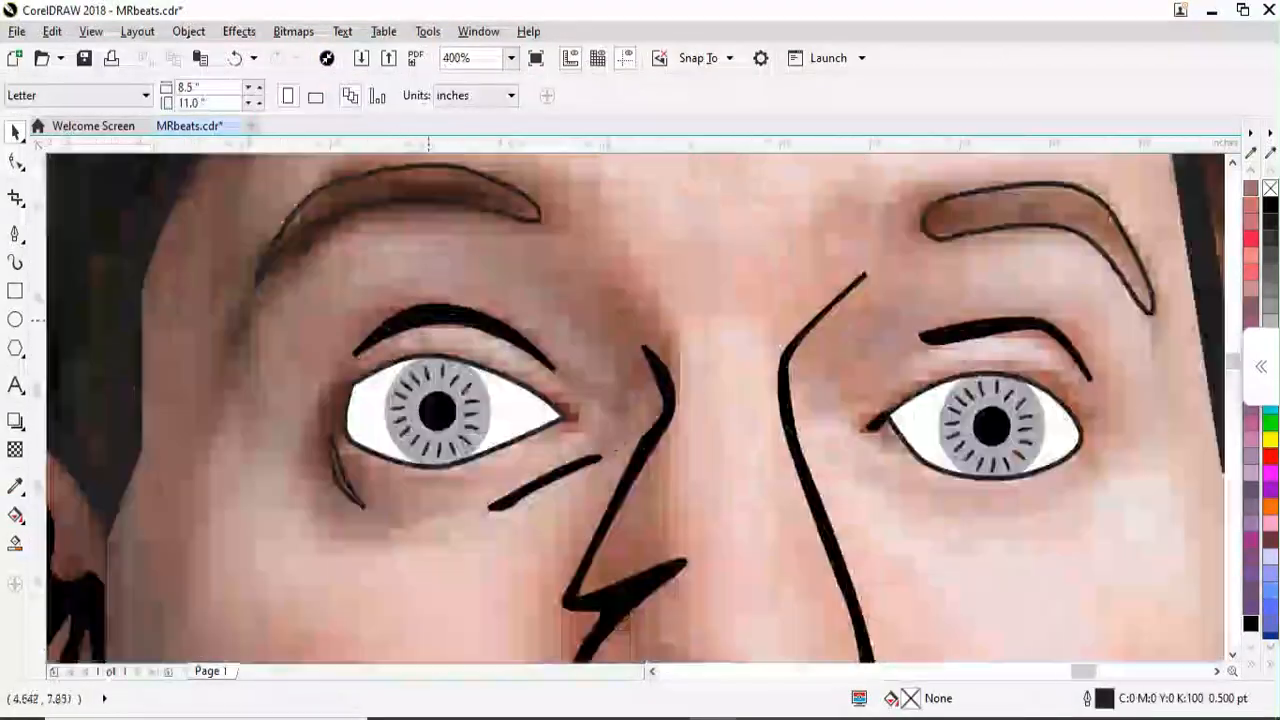
Draw a swatch rectangle about 0.135 by 0.188 inches beside the face and fill it with pink skin colour sampled from the photo
scroll(428, 320, "down", 1)
scroll(611, 380, "up", 1)
scroll(800, 420, "down", 1)
scroll(711, 445, "up", 1)
left_click(950, 355)
scroll(737, 410, "down", 2)
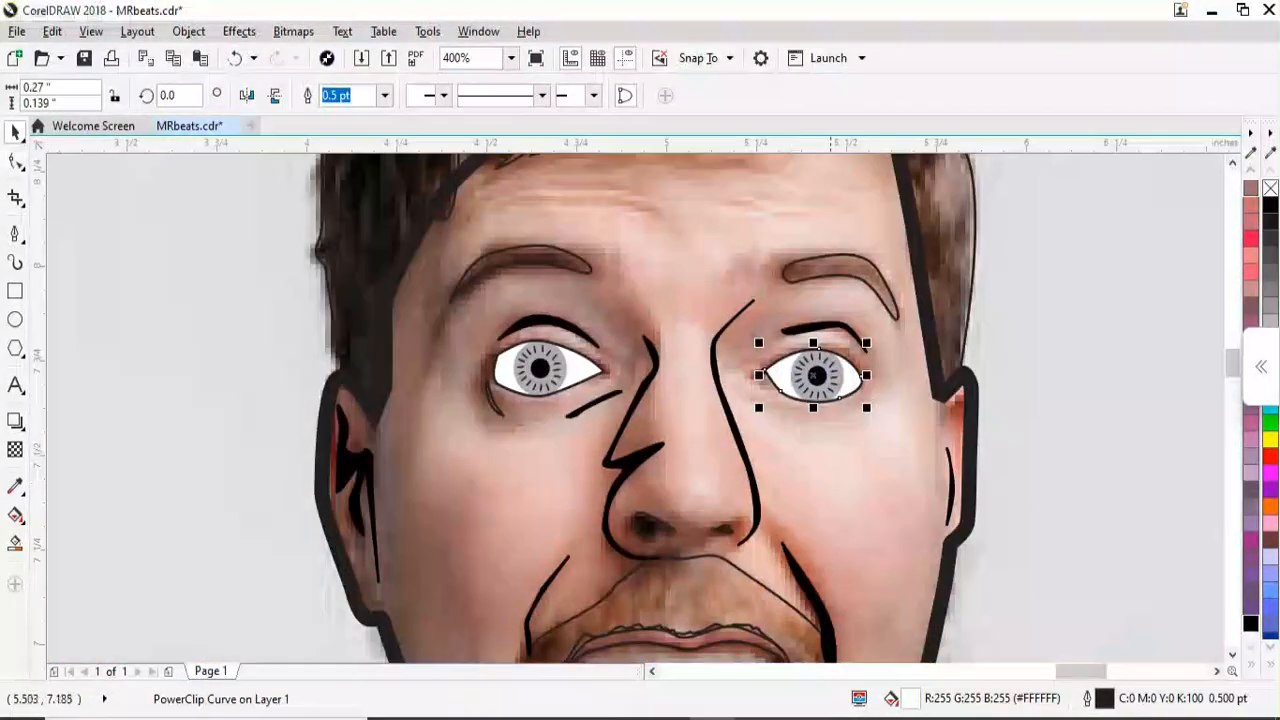
key("F6")
left_click_drag(951, 432, 970, 467)
left_click(682, 485)
left_click(972, 435)
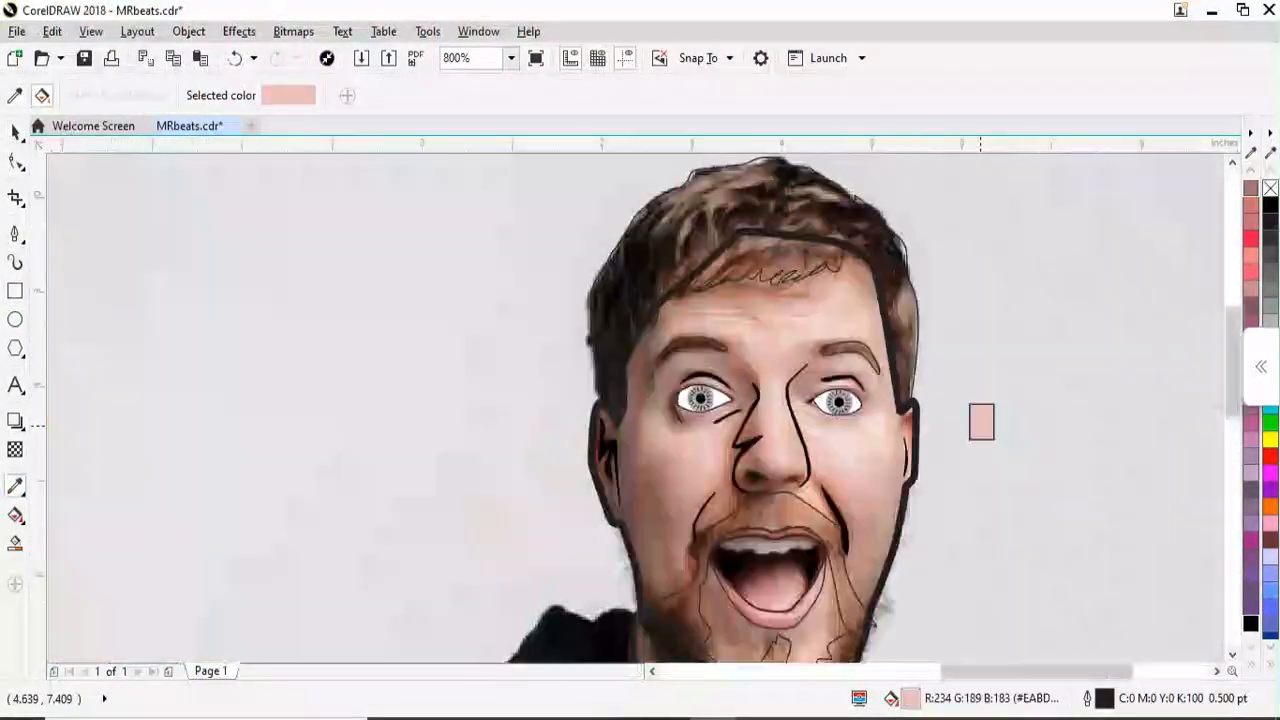
Duplicate the skin colour swatch directly below the original
scroll(718, 335, "up", 1)
left_click(740, 335)
scroll(745, 300, "down", 1)
key("ctrl+z")
right_click(994, 449)
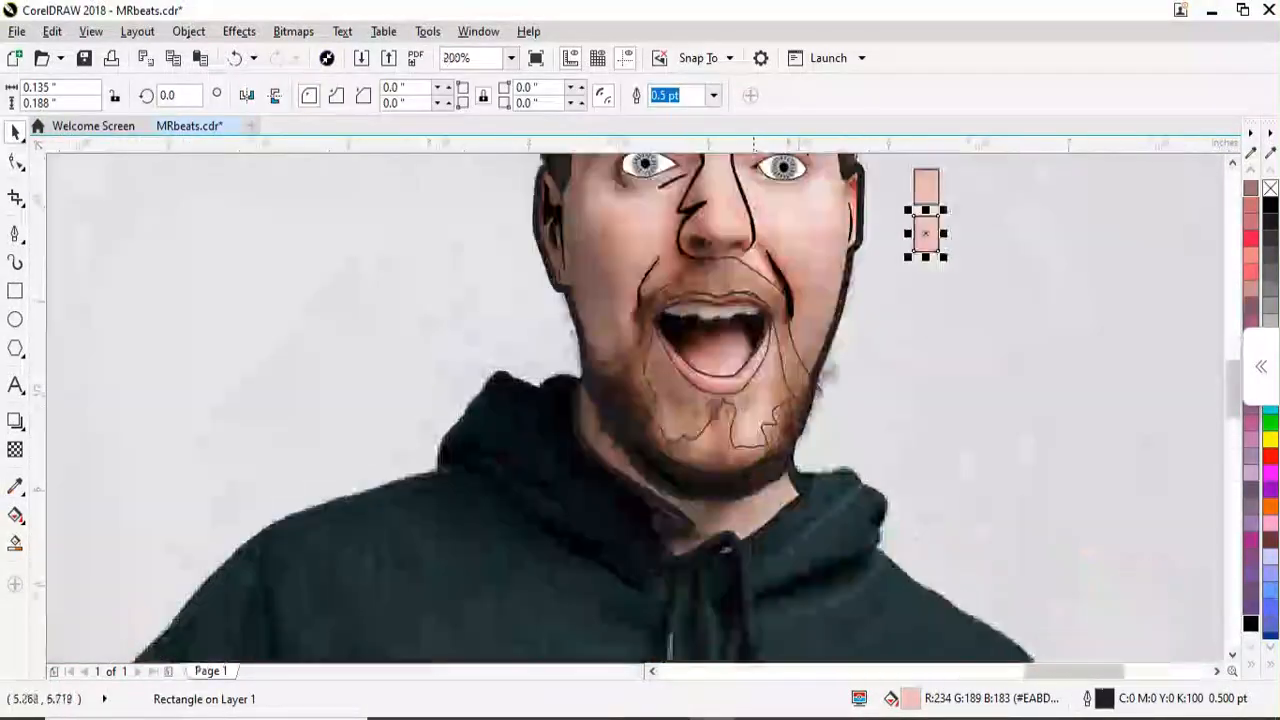
Fill the duplicate swatch with a pink sampled from the lips and move it beside the jaw above the shoulder
scroll(734, 306, "up", 1)
left_click(735, 470)
key("ctrl+z")
left_click(925, 325)
scroll(925, 325, "down", 2)
key("space")
left_click_drag(925, 325, 516, 423)
scroll(520, 405, "up", 1)
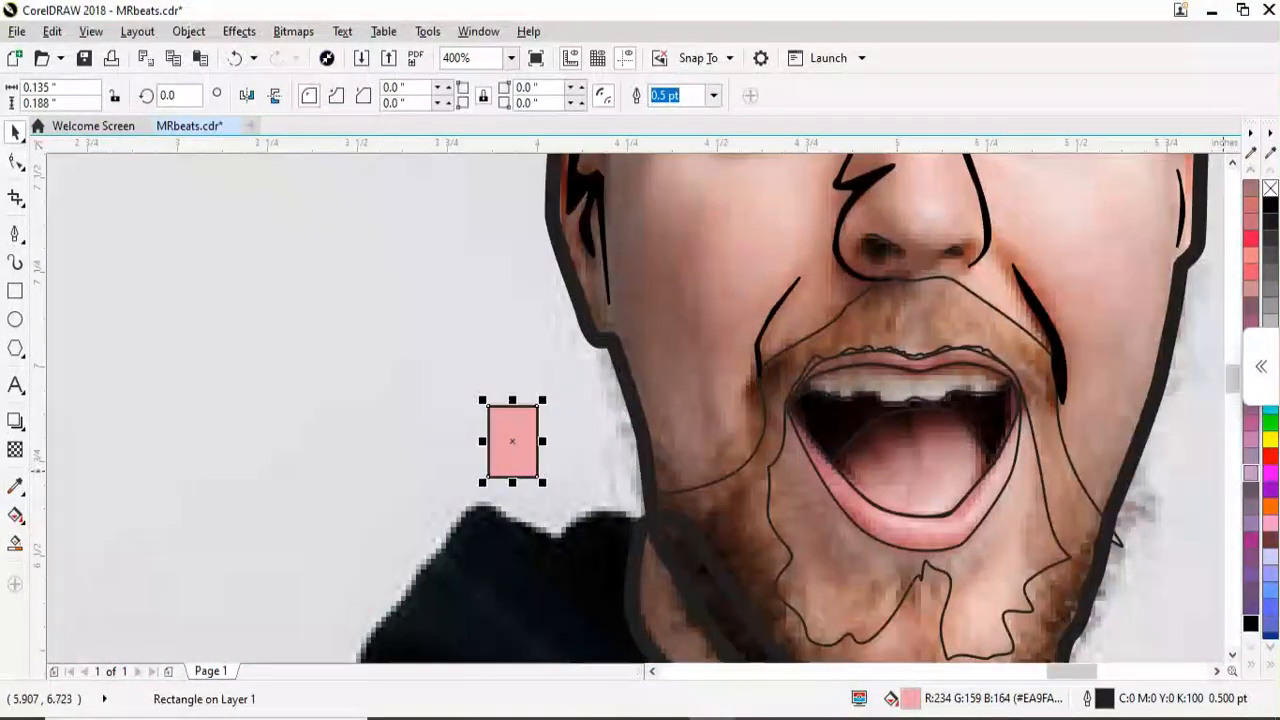
Mix red into the lip swatch in two steps to reach the salmon colour #F07478
left_click(1270, 456, "ctrl")
left_click(1270, 456, "ctrl")
scroll(898, 408, "right", 1)
scroll(788, 470, "down", 1)
scroll(792, 547, "up", 1)
scroll(785, 420, "down", 1)
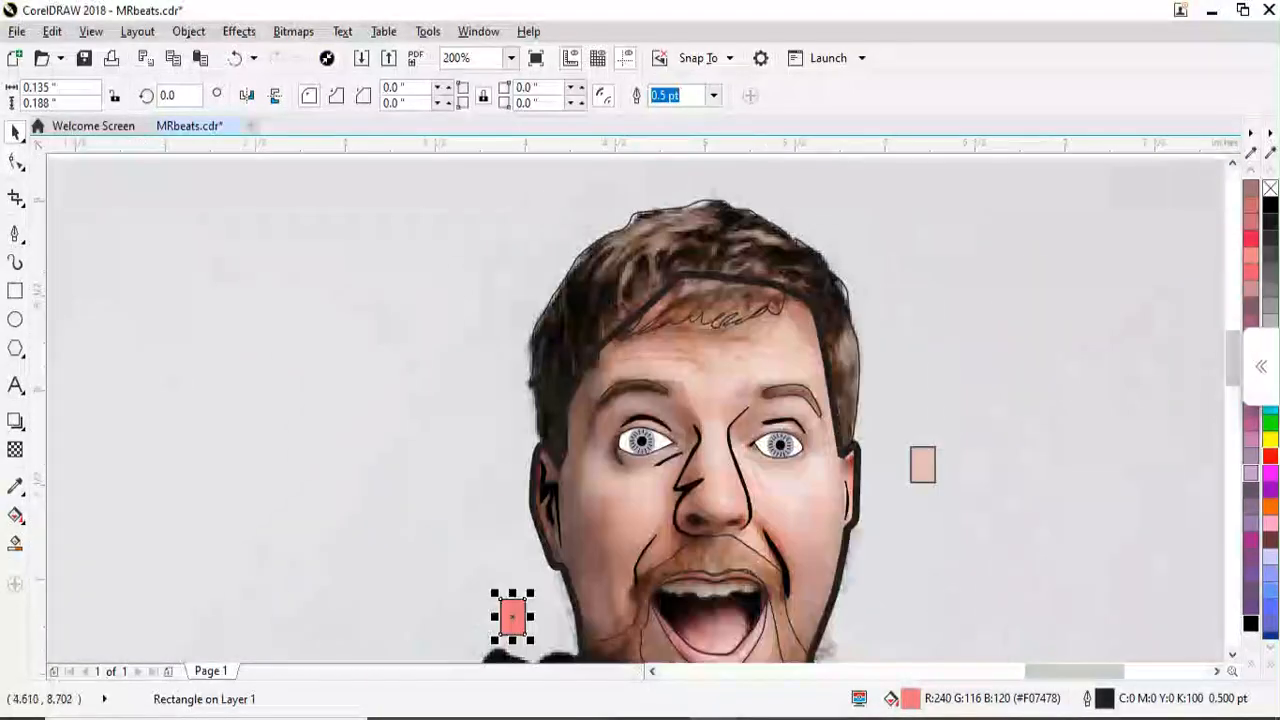
Sample a greyish brown (RGB 165, 141, 129) from the hair beside the face and fill the beard shape with it
key("space")
left_click(845, 354)
scroll(845, 354, "down", 1)
scroll(806, 572, "up", 1)
left_click(836, 446)
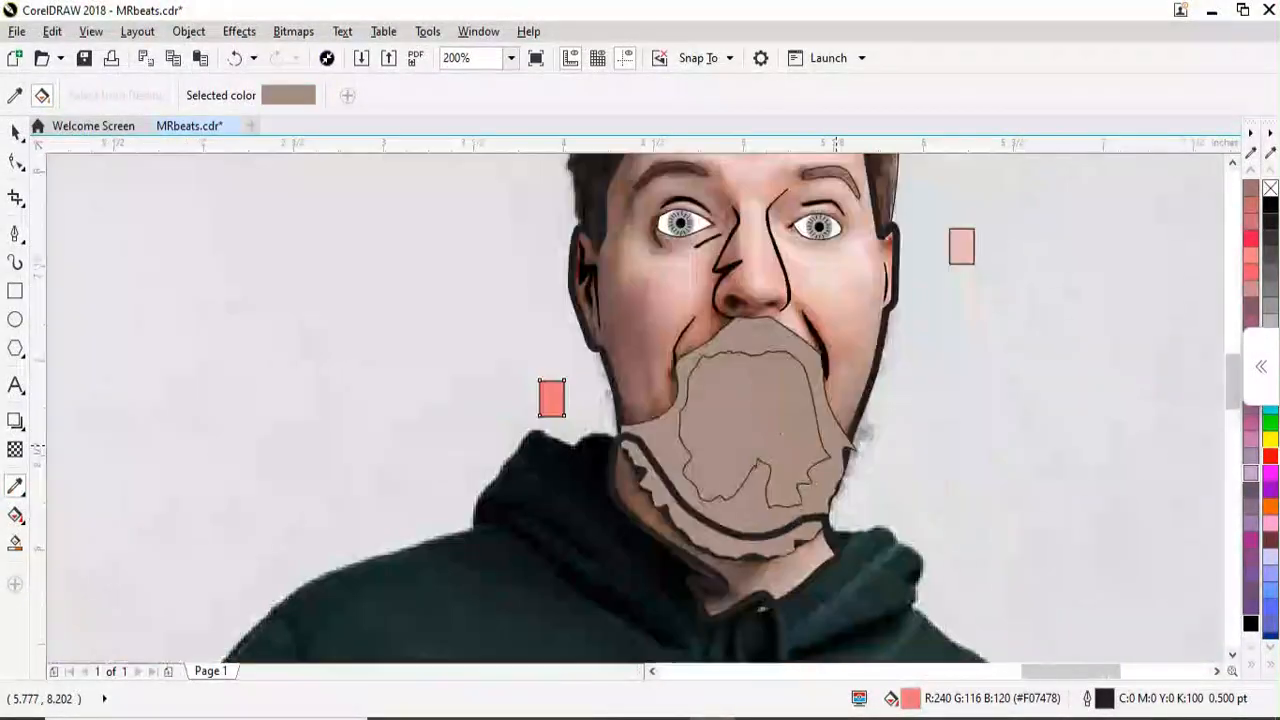
key("space")
left_click(827, 405)
key("Delete")
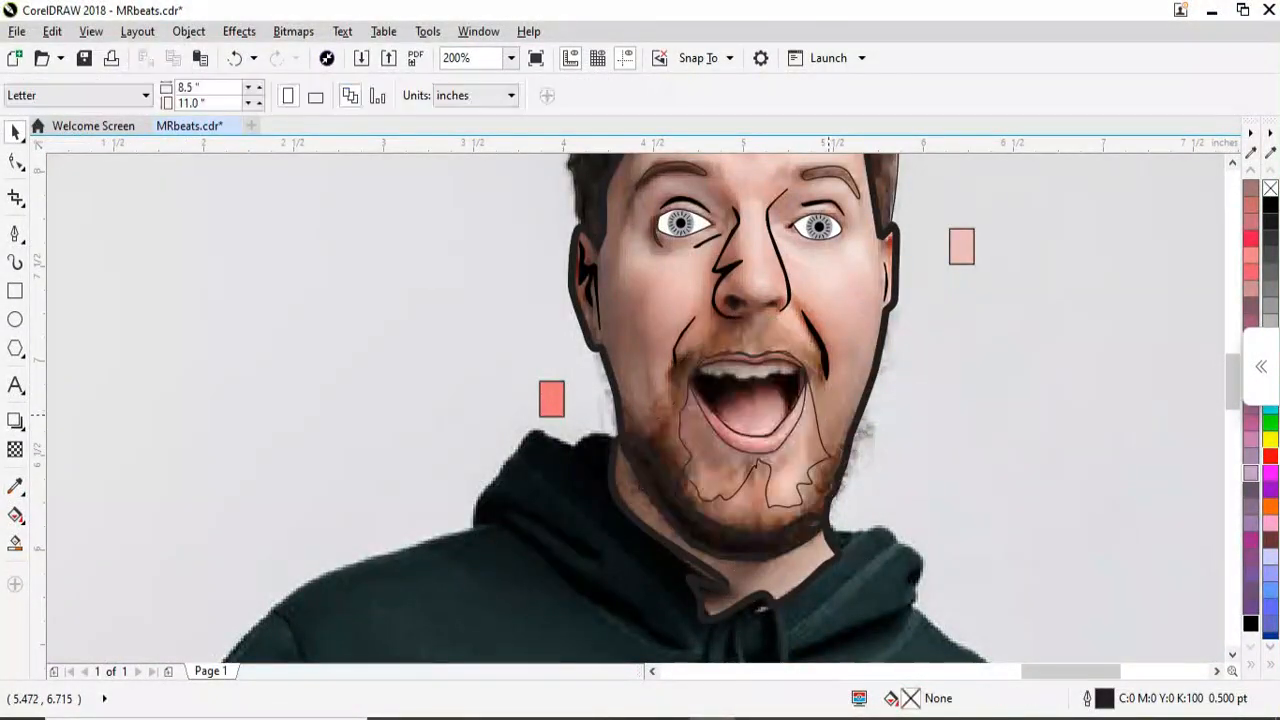
scroll(765, 421, "up", 1)
key("ctrl+z")
scroll(858, 466, "down", 1)
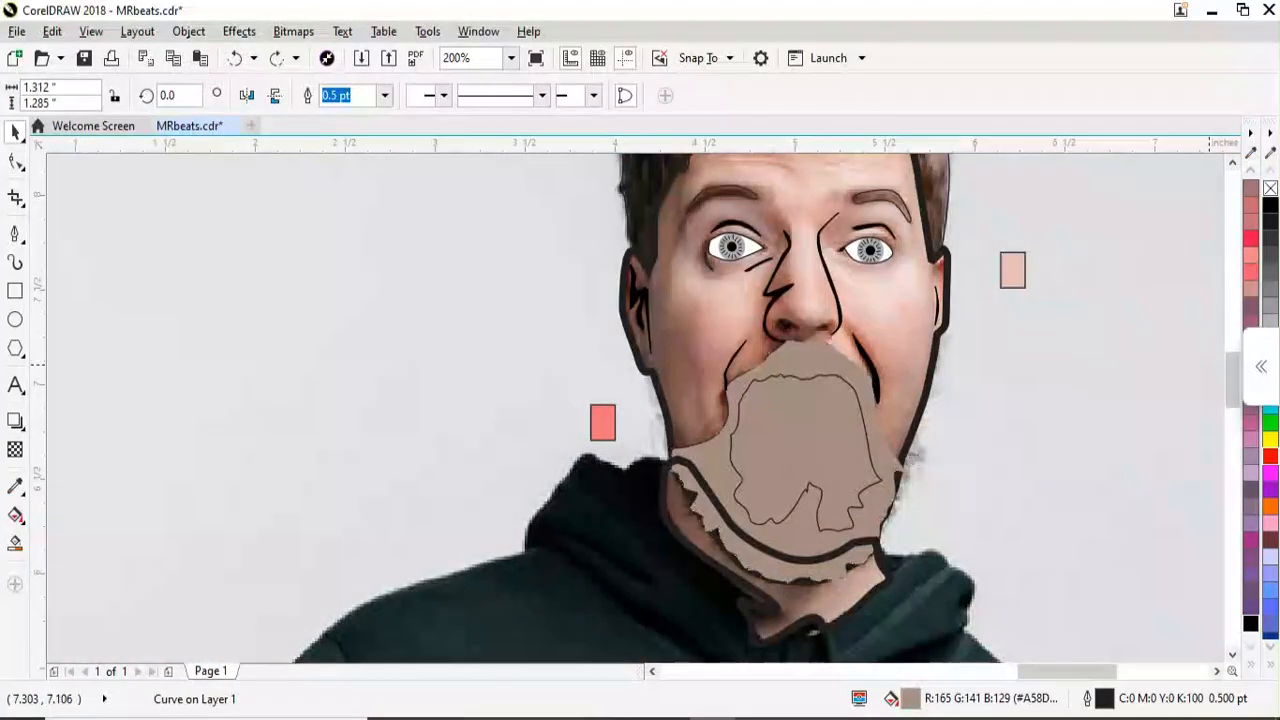
Trim the inner chin and mouth shape out of the brown beard so the mouth area is cut open
left_click(889, 495, "shift")
left_click(302, 95)
left_click(776, 483)
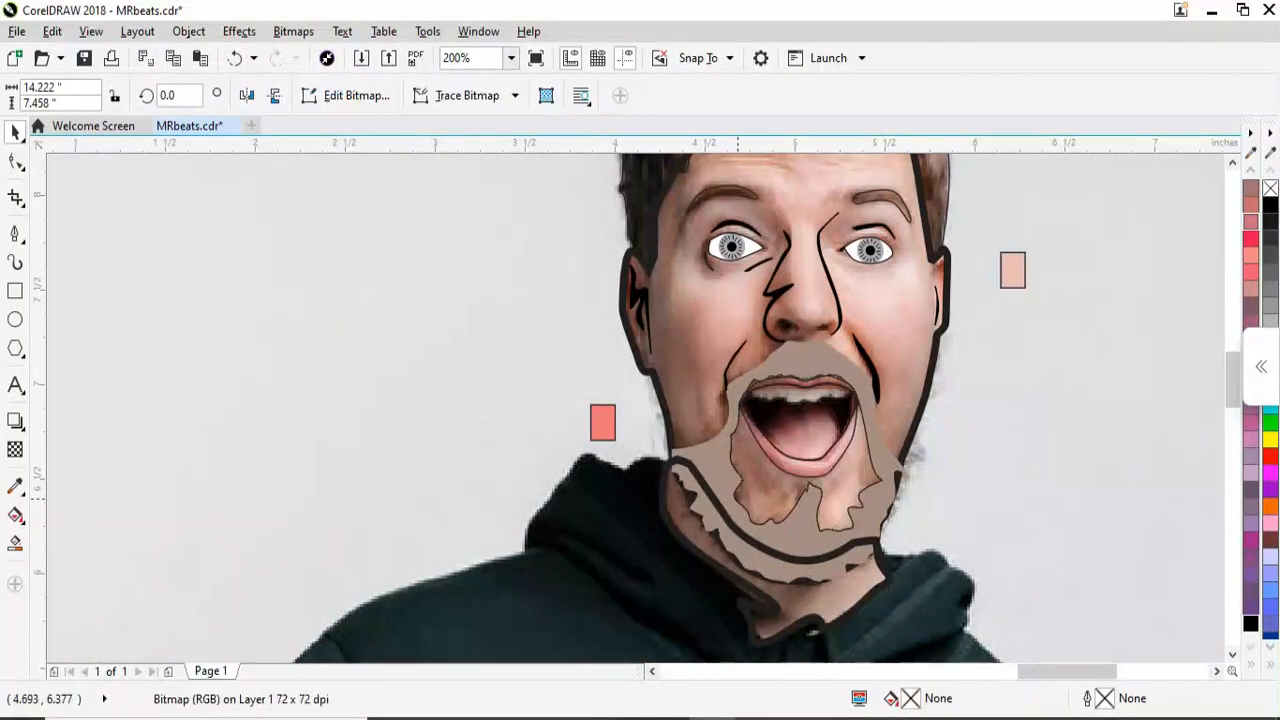
left_click(808, 489)
scroll(819, 436, "up", 1)
scroll(835, 497, "up", 1)
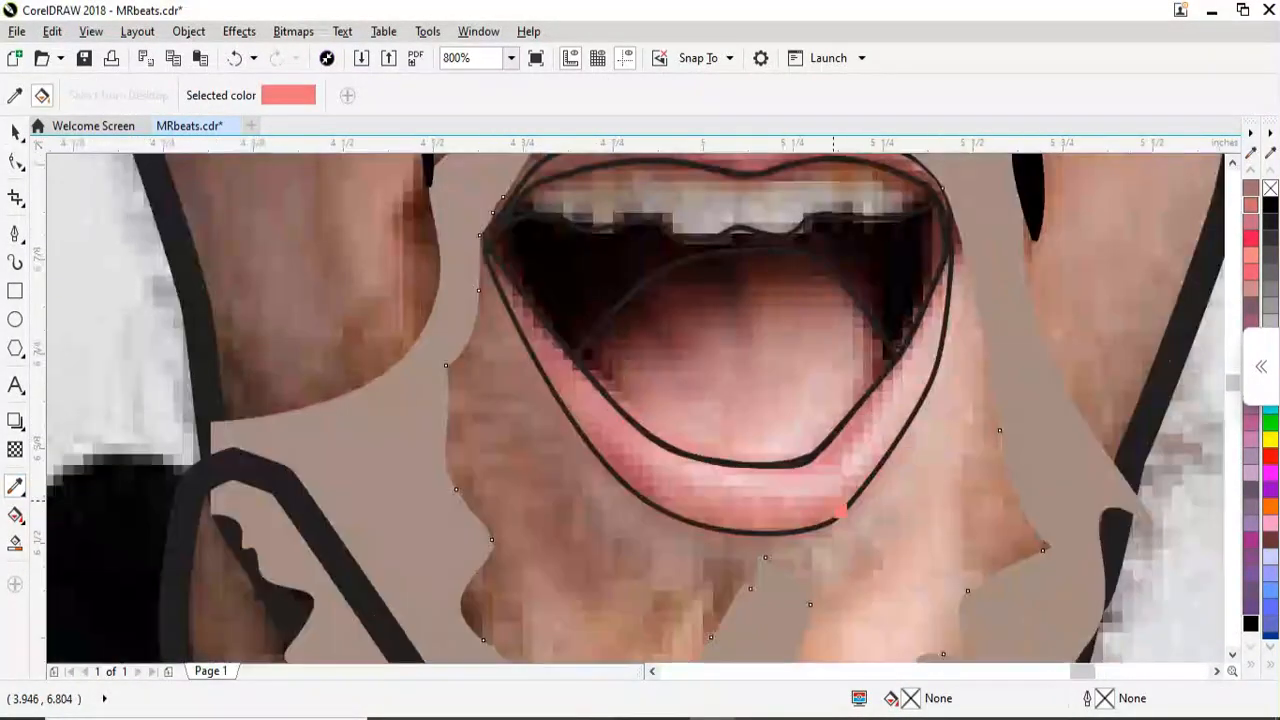
Sample the salmon swatch and fill the lower lip with it
scroll(835, 497, "down", 2)
scroll(841, 497, "up", 2)
left_click(830, 469)
scroll(828, 469, "down", 1)
left_click(15, 486)
left_click(374, 407)
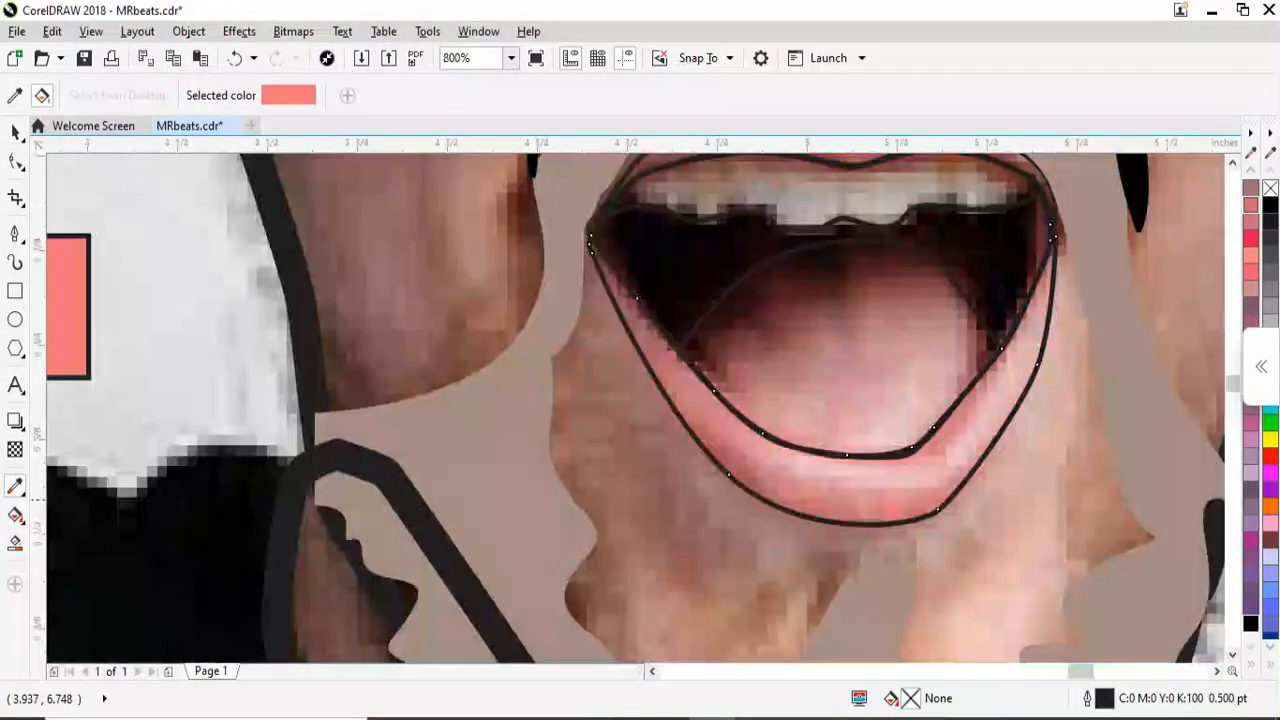
left_click(849, 470)
Fill the upper lip with a darker pink from the document palette and remove the outlines from both lips
left_click(880, 394)
key("space")
left_click(1250, 221)
left_click(867, 551, "shift")
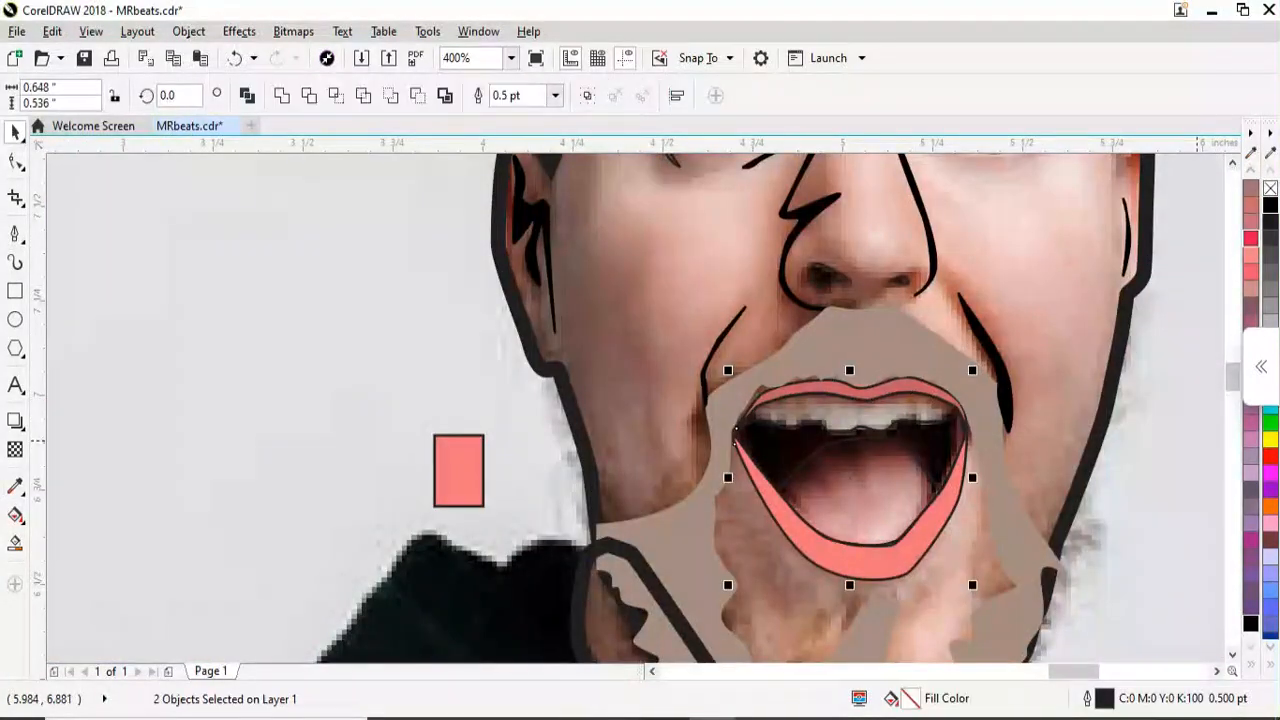
right_click(1270, 188)
Try filling the tongue with pure red (#FF0000)
scroll(870, 482, "up", 1)
left_click(866, 480)
left_click(1270, 455)
scroll(701, 364, "down", 1)
Recolour the tongue with a softer red (#F73E3F) based on the salmon swatch
key("space")
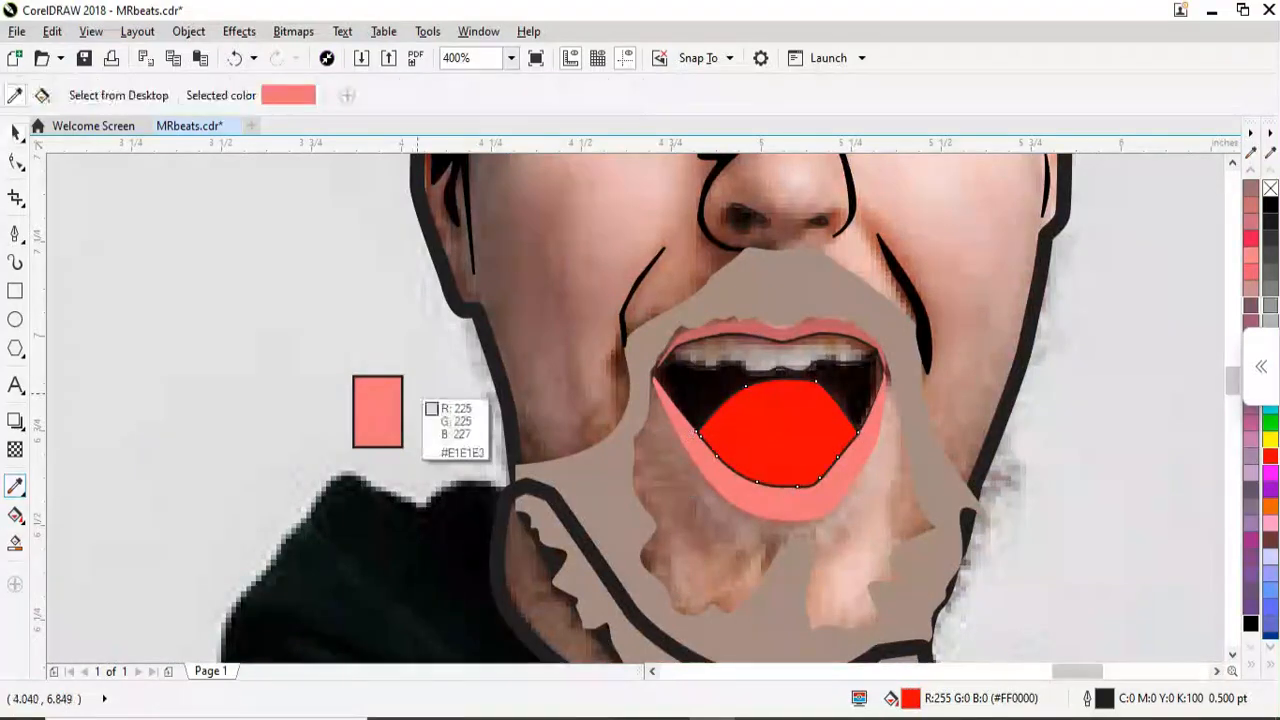
left_click(388, 410)
left_click(783, 418)
key("space")
key("space")
left_click(378, 410)
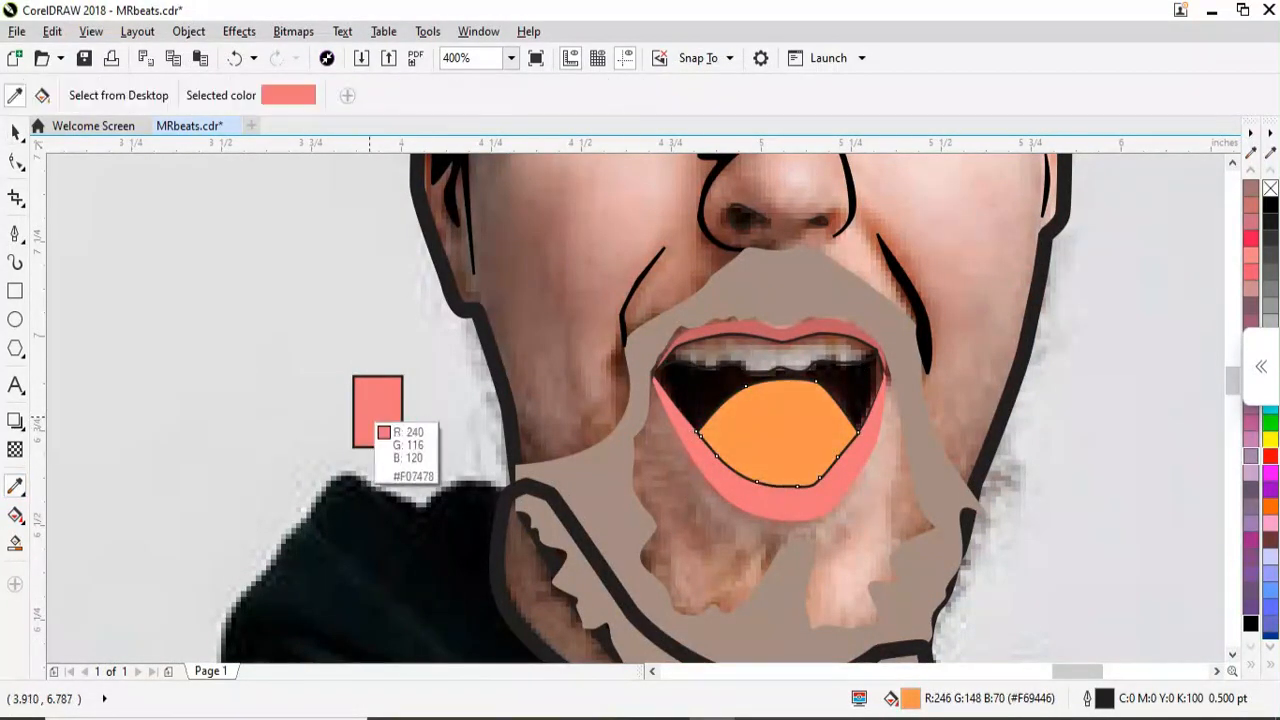
left_click(777, 440)
key("space")
Fill the upper teeth shape with white
scroll(819, 478, "up", 1)
left_click(900, 210)
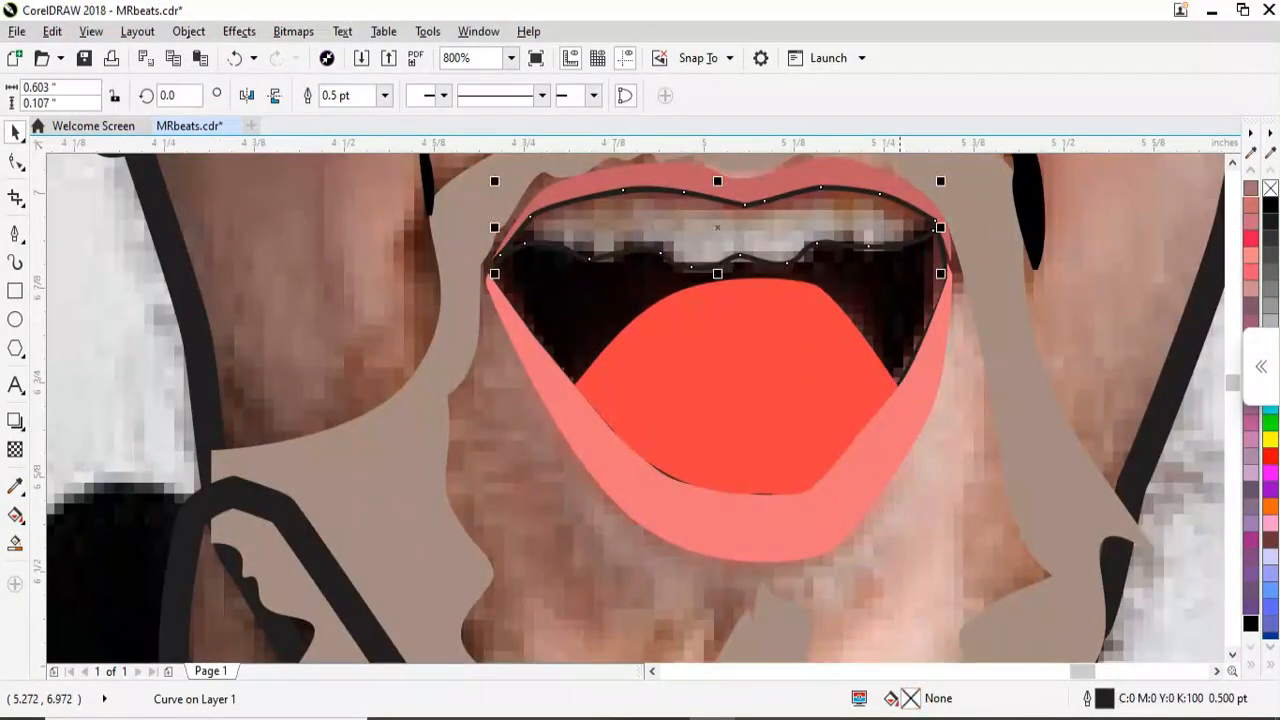
scroll(1250, 296, "up", 5)
left_click(1250, 238)
scroll(964, 369, "down", 2)
scroll(919, 311, "up", 2)
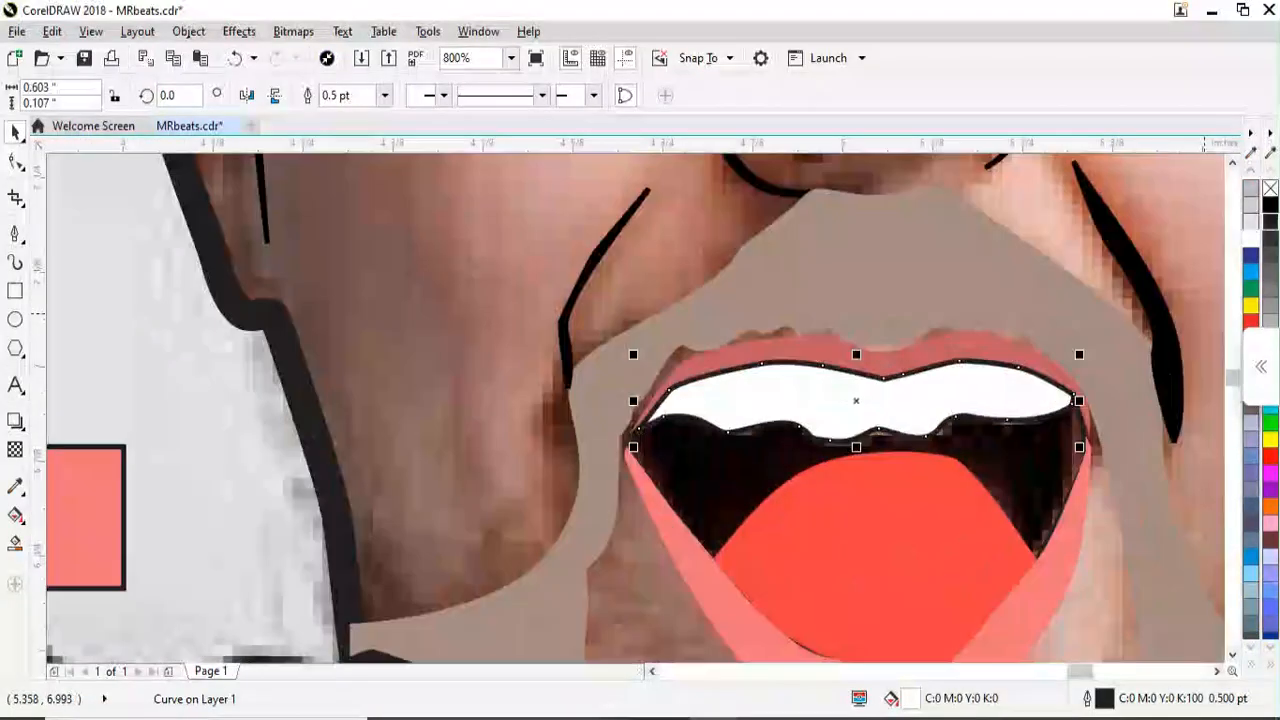
key("ctrl+z")
scroll(690, 462, "down", 1)
scroll(801, 436, "up", 1)
Fill the mouth interior behind the teeth and tongue with black
left_click(798, 381)
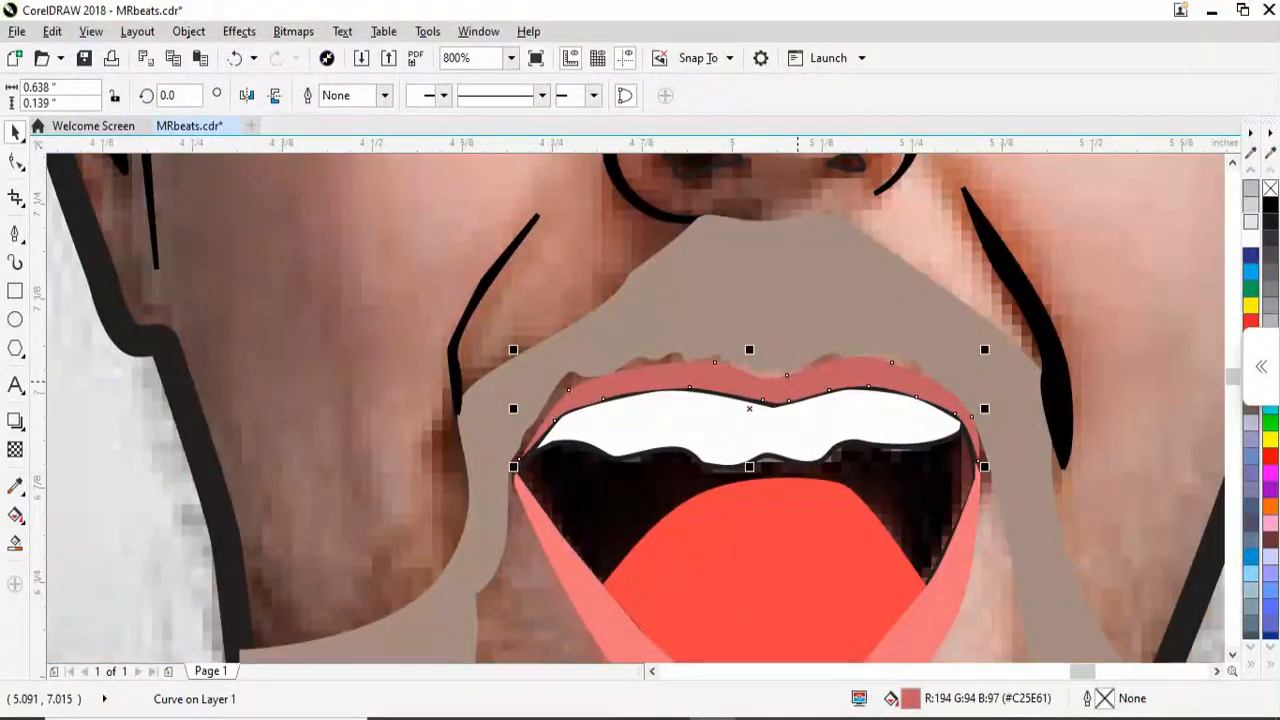
left_click_drag(607, 497, 979, 493)
scroll(1250, 320, "down", 5)
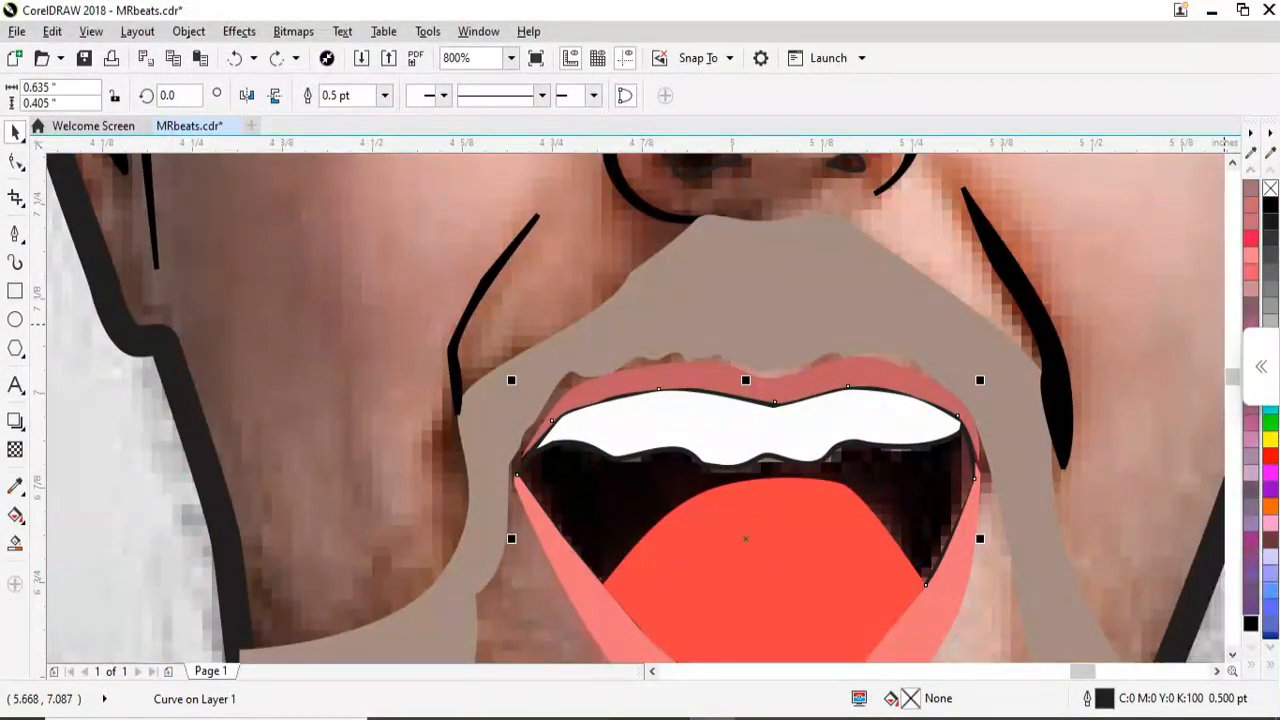
left_click(1250, 623)
scroll(997, 385, "down", 2)
scroll(1025, 454, "up", 1)
Edit the nodes on the lower lip's inner edge so it follows the bottom of the tongue
left_click(921, 474)
scroll(921, 474, "up", 1)
scroll(843, 488, "up", 1)
key("F10")
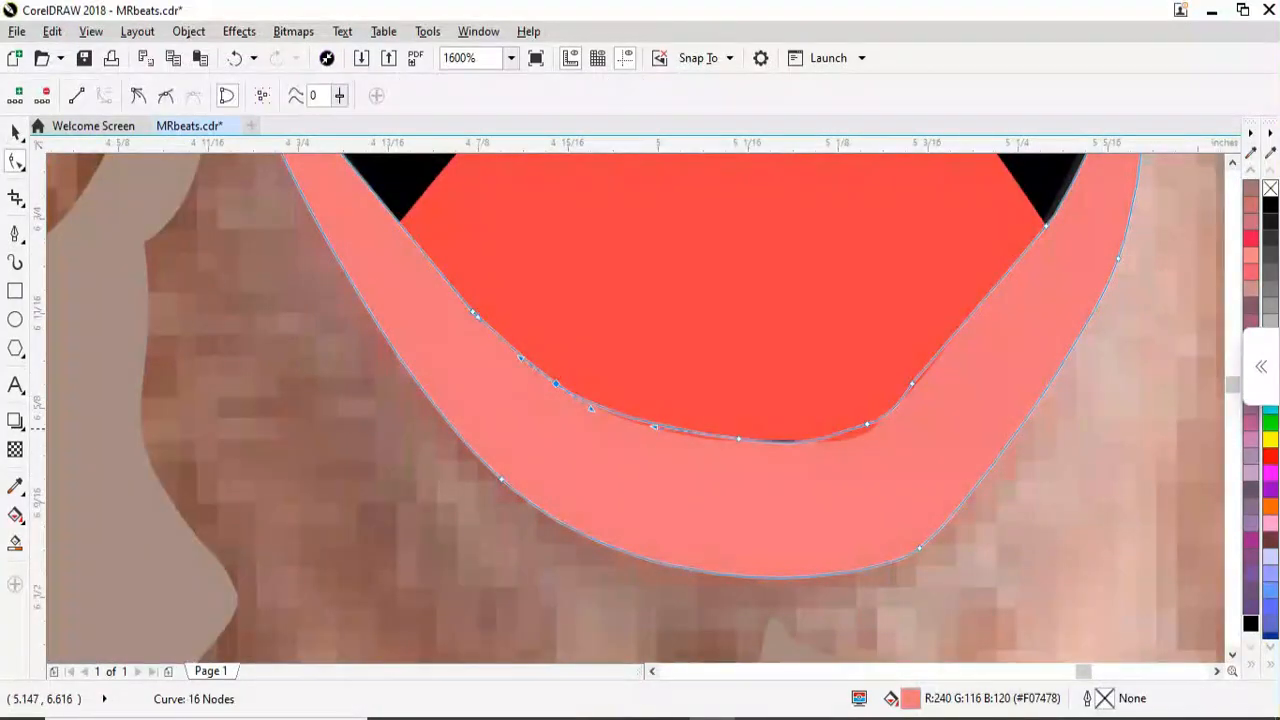
key("space")
scroll(843, 444, "down", 3)
scroll(834, 444, "up", 2)
Shift the tongue slightly downward to close the gap against the lower lip
left_click_drag(884, 373, 882, 387)
scroll(882, 387, "down", 1)
scroll(884, 373, "up", 1)
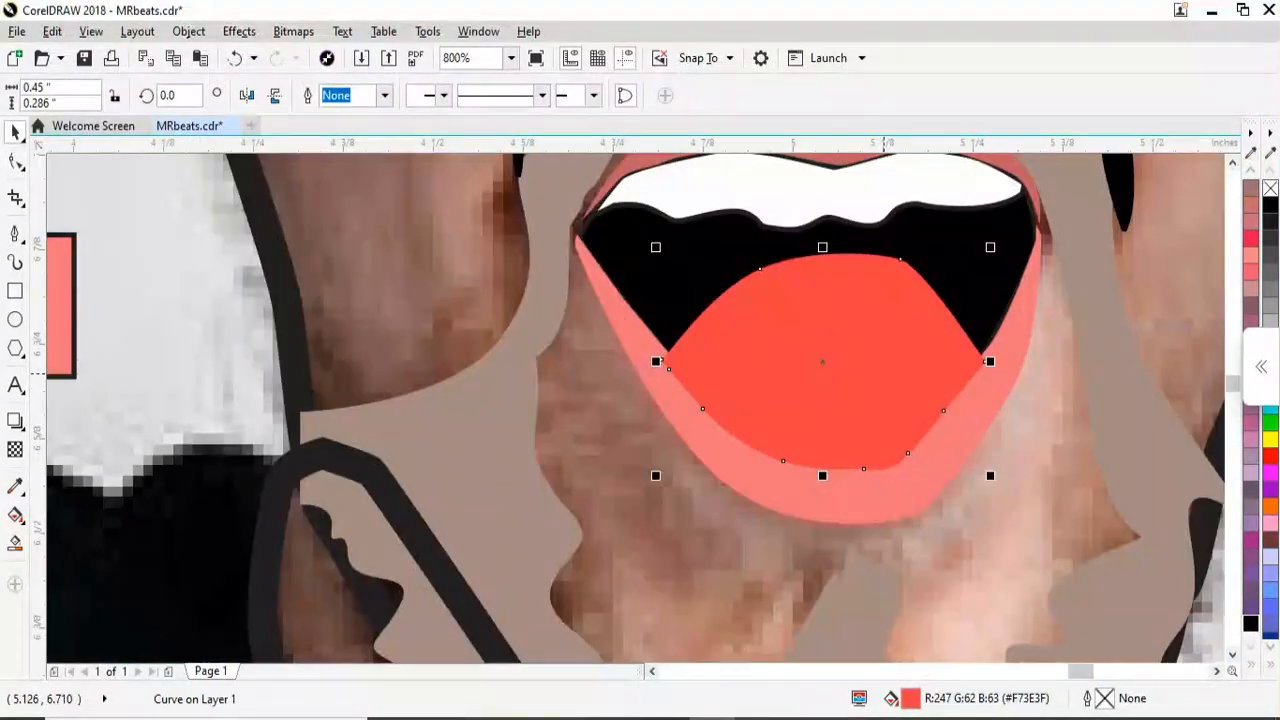
scroll(884, 420, "down", 1)
scroll(886, 446, "up", 1)
Remove the outlines from the upper teeth and the black mouth interior
left_click(897, 479)
scroll(834, 432, "down", 2)
scroll(825, 375, "up", 1)
scroll(723, 354, "up", 4)
left_click(608, 497)
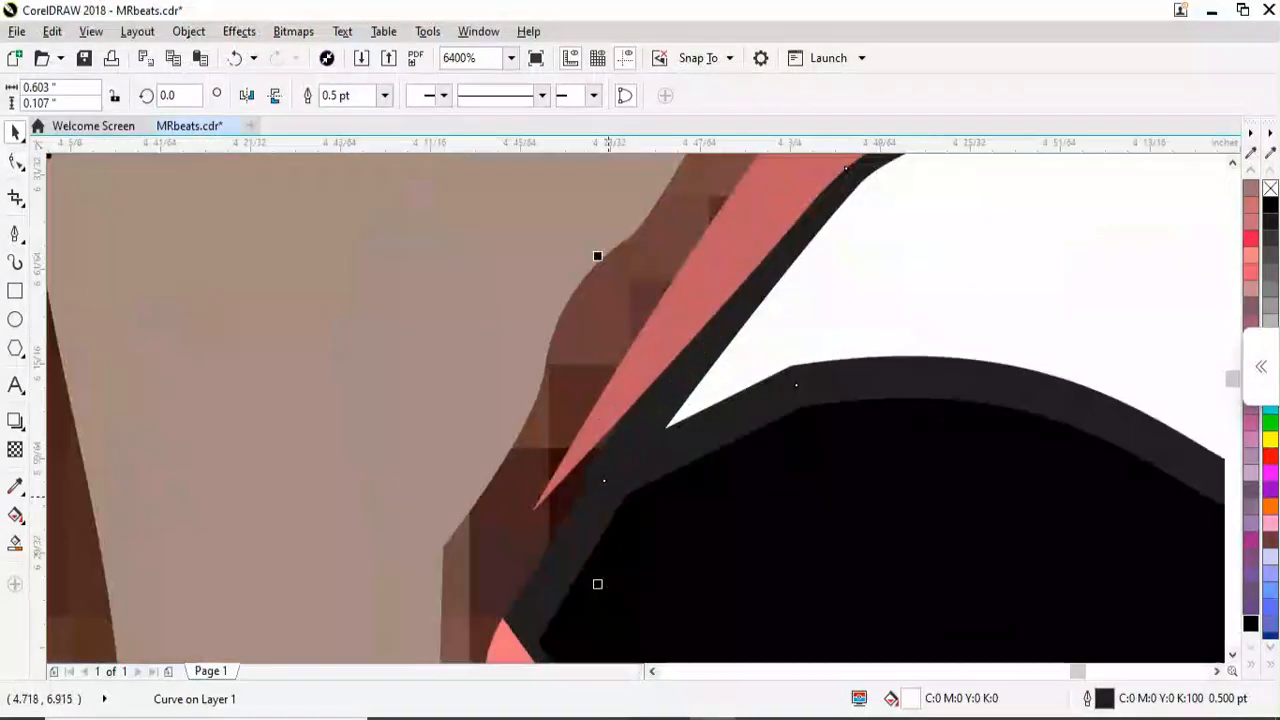
right_click(1270, 188)
scroll(680, 338, "down", 2)
left_click(771, 317)
right_click(1270, 188)
scroll(799, 429, "down", 5)
left_click(442, 358)
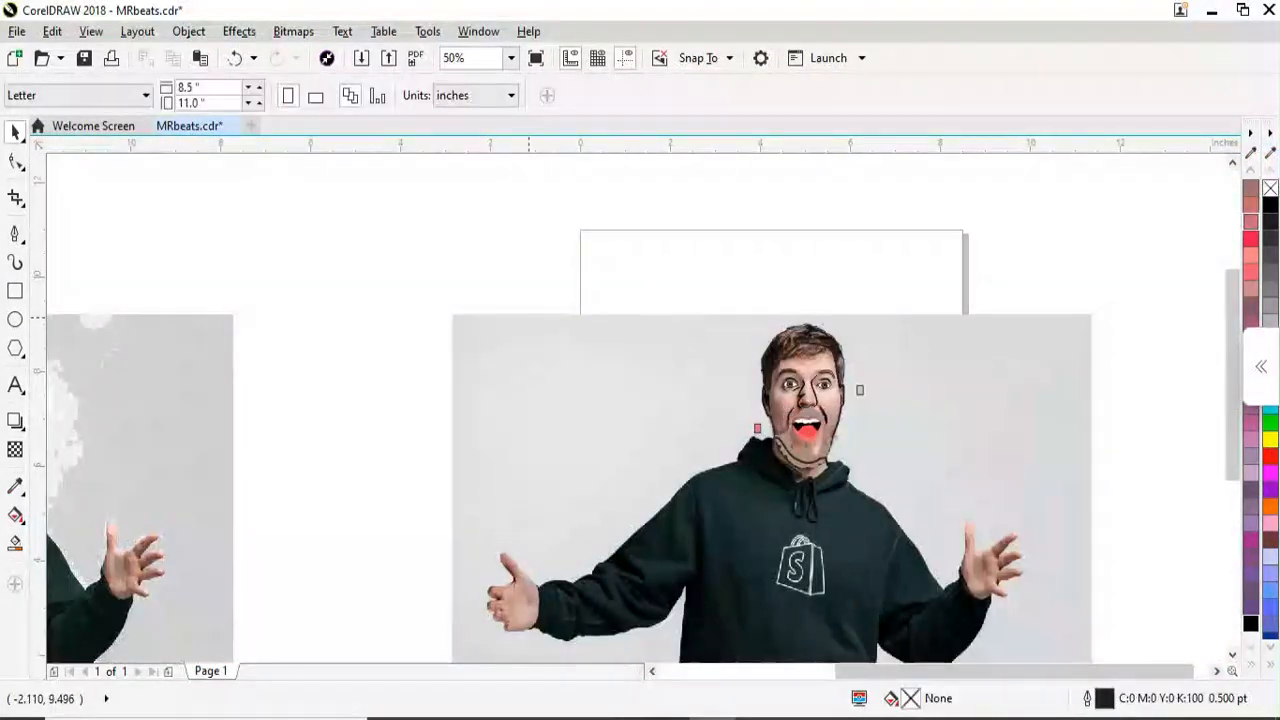
Fill the face shape with the skin colour sampled from the light pink swatch beside the head
scroll(829, 429, "up", 2)
key("space")
left_click(951, 292)
left_click(633, 328)
scroll(885, 348, "down", 1)
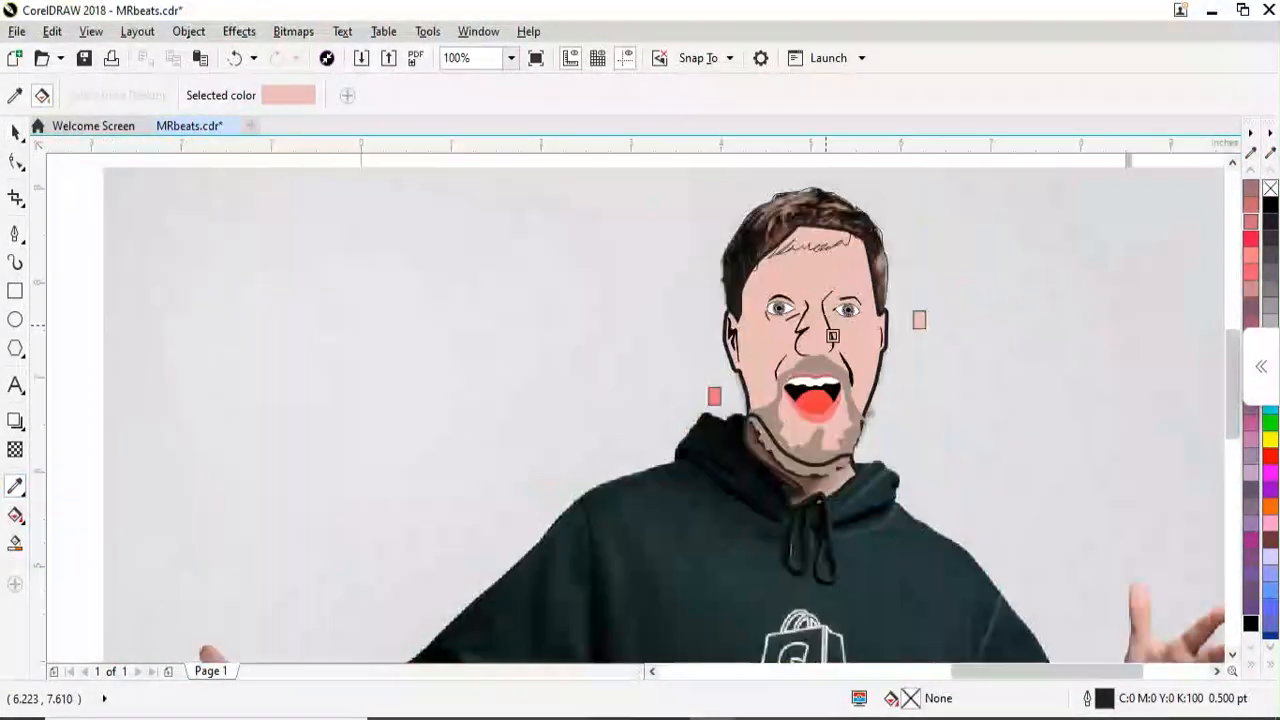
Fill the hair shape with black
key("space")
scroll(767, 186, "up", 1)
left_click(801, 249)
scroll(801, 249, "up", 1)
scroll(801, 249, "down", 1)
left_click(1250, 623)
Remove the fill from the face shape to expose the nose in the photo
left_click(822, 396)
scroll(822, 396, "up", 3)
scroll(845, 368, "down", 2)
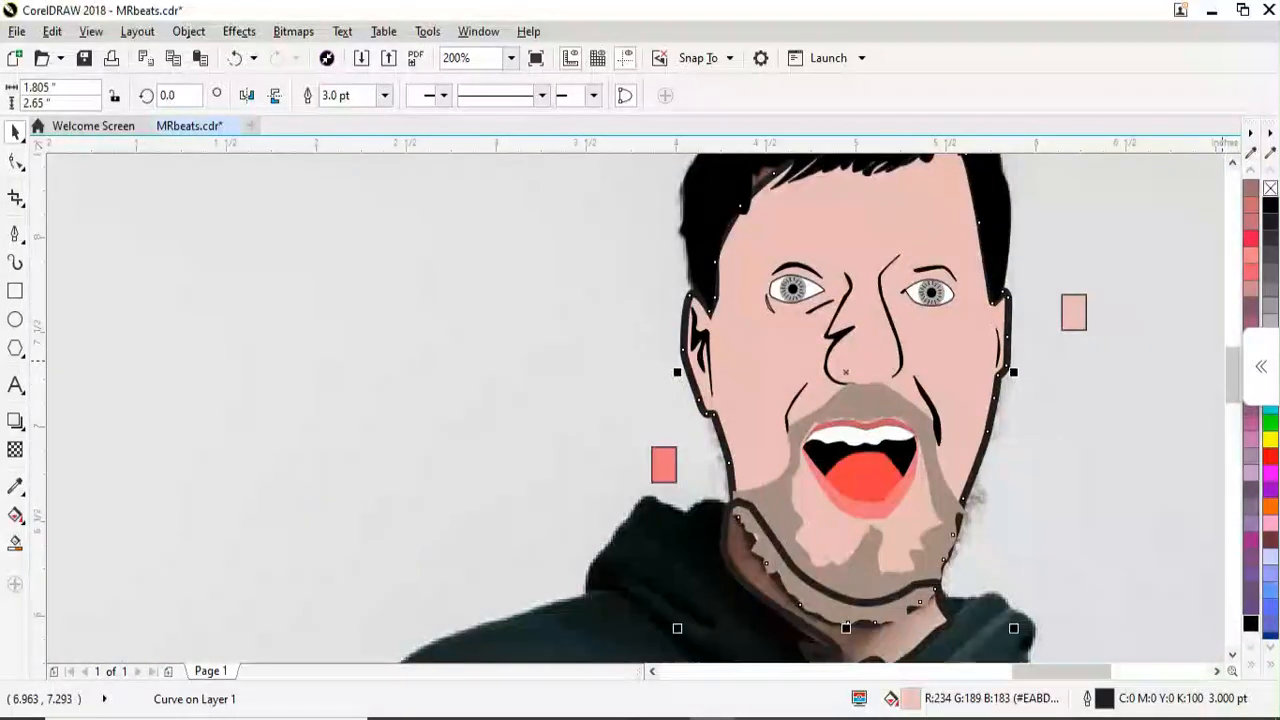
left_click(1270, 188)
Give both nostril shapes a black fill and a black outline
scroll(932, 344, "up", 1)
left_click(763, 383)
scroll(763, 383, "up", 2)
left_click(1057, 417, "shift")
left_click(1250, 623)
right_click(1250, 623)
scroll(809, 390, "down", 2)
Bring both nostril shapes to the front of the page
right_click(805, 391)
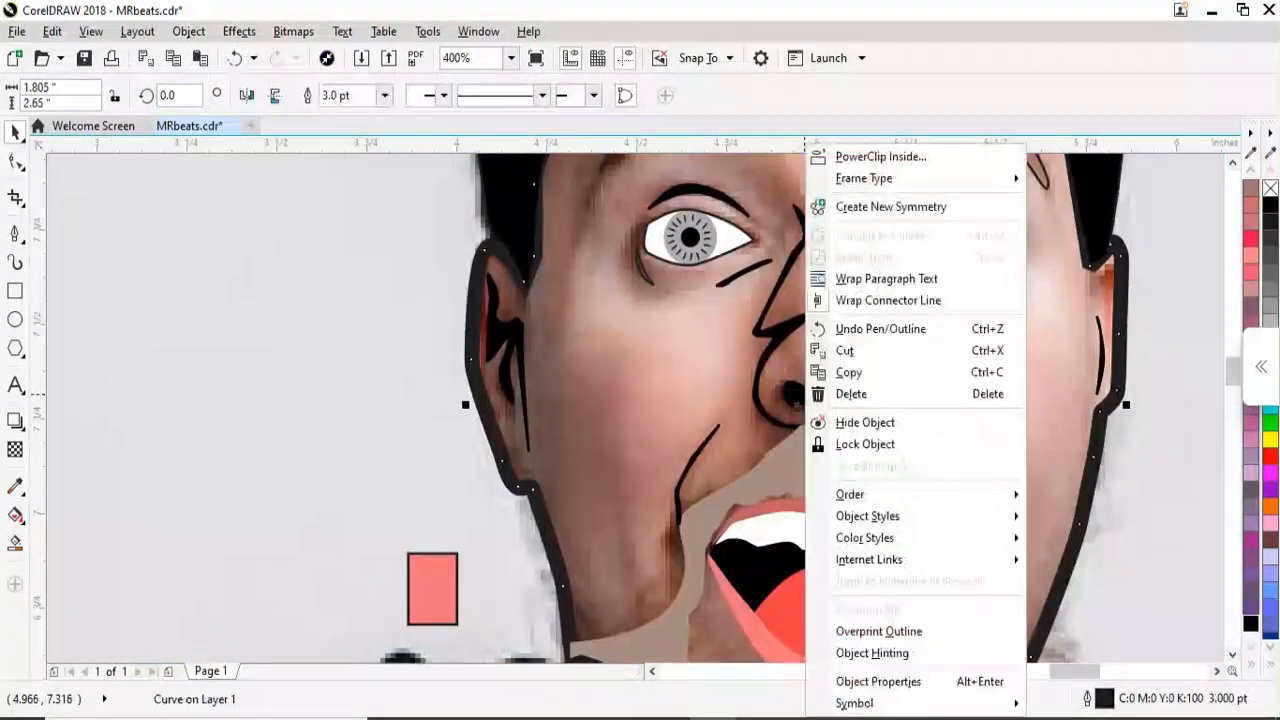
scroll(797, 394, "up", 2)
scroll(741, 405, "down", 2)
left_click(814, 430)
scroll(814, 430, "up", 1)
right_click(730, 376)
left_click(1012, 494)
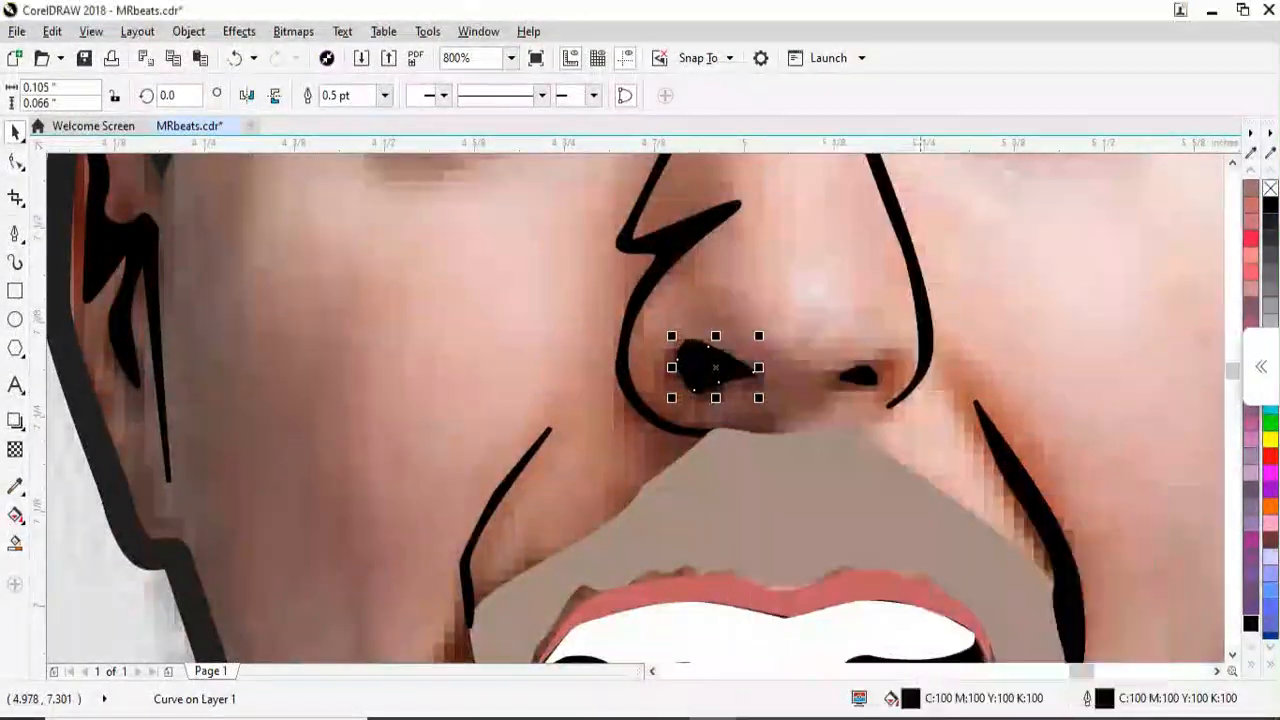
right_click(875, 381)
left_click(762, 494)
Fill the face shape with the skin colour sampled from the light pink swatch, using the Color Eyedropper
scroll(684, 352, "down", 2)
left_click(842, 373)
key("space")
left_click(913, 306)
left_click(797, 337)
scroll(797, 337, "up", 2)
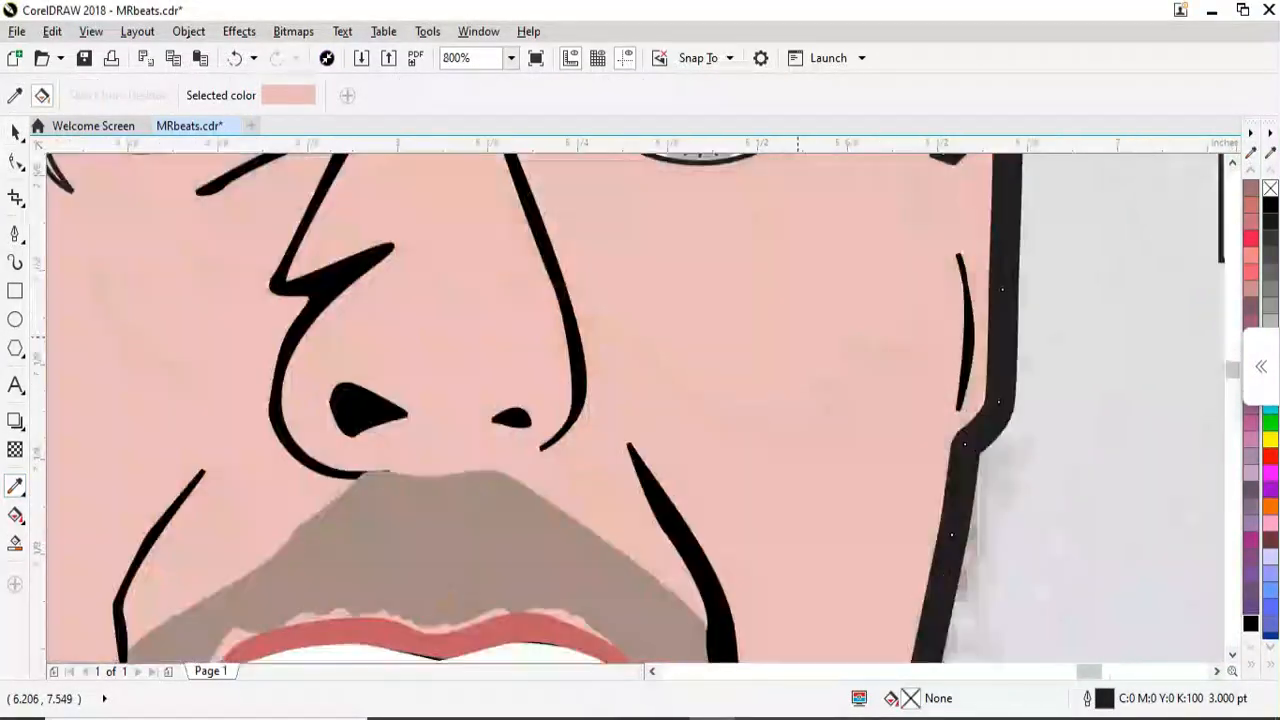
scroll(850, 390, "down", 3)
Move the nodes along the hair's fringe downward so the hair covers the gaps above the forehead outline
key("space")
scroll(803, 285, "up", 2)
scroll(581, 317, "up", 2)
double_click(581, 317)
left_click_drag(614, 409, 672, 586)
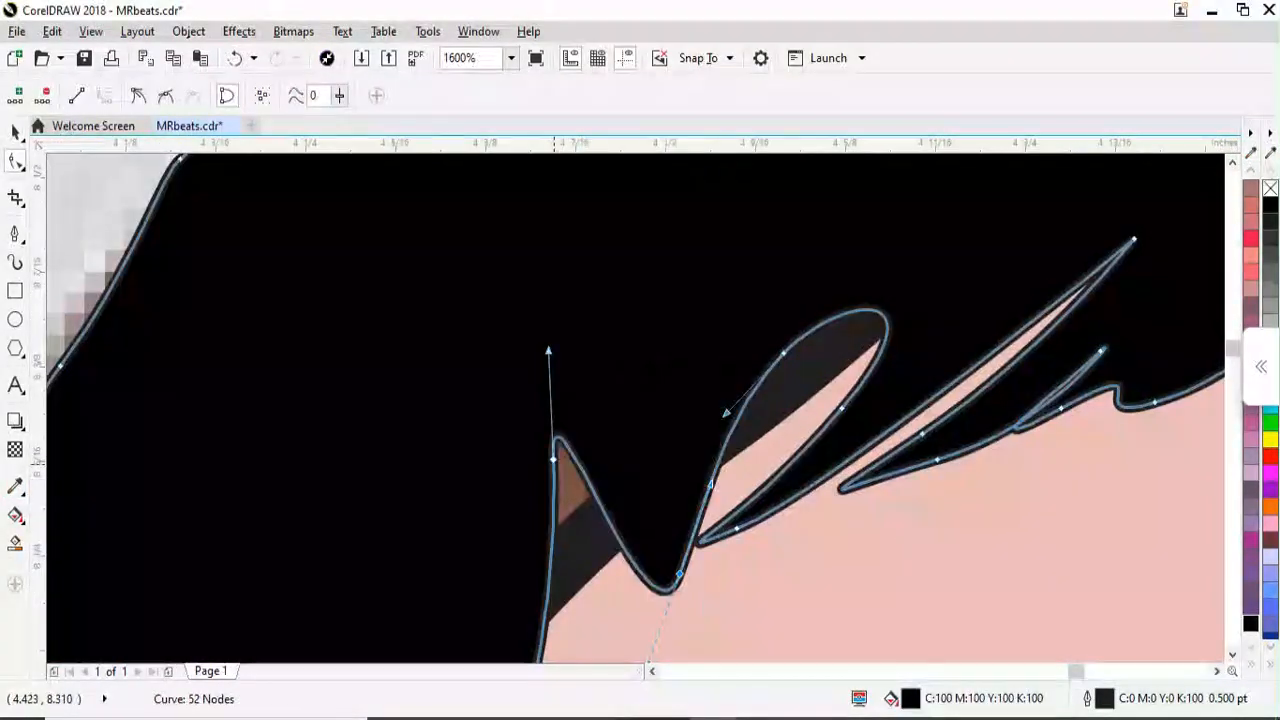
left_click_drag(554, 457, 558, 612)
scroll(639, 391, "down", 2)
scroll(670, 397, "up", 1)
left_click_drag(682, 367, 674, 386)
key("space")
scroll(674, 386, "down", 3)
scroll(708, 439, "up", 2)
scroll(802, 303, "down", 3)
key("Escape")
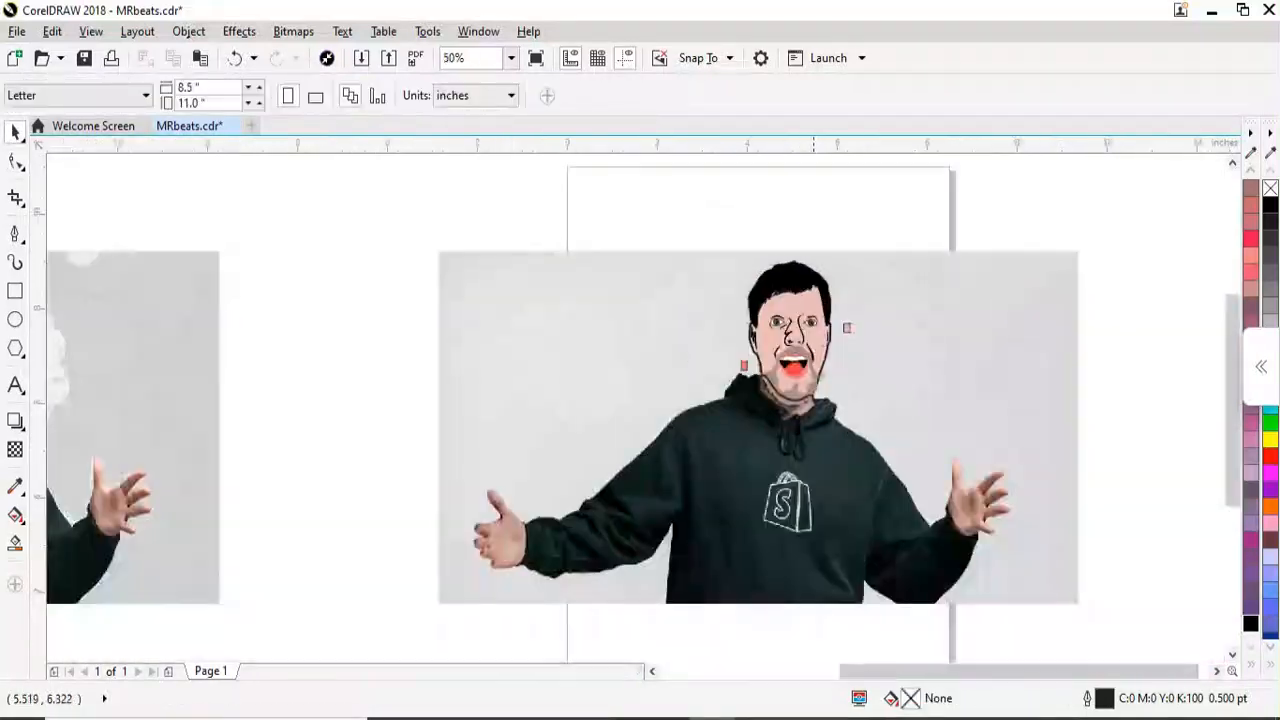
Fill the neck shape below the beard with the skin colour sampled from the light pink swatch
scroll(441, 459, "up", 1)
scroll(832, 355, "up", 3)
scroll(888, 452, "down", 1)
left_click(848, 606)
scroll(848, 588, "up", 1)
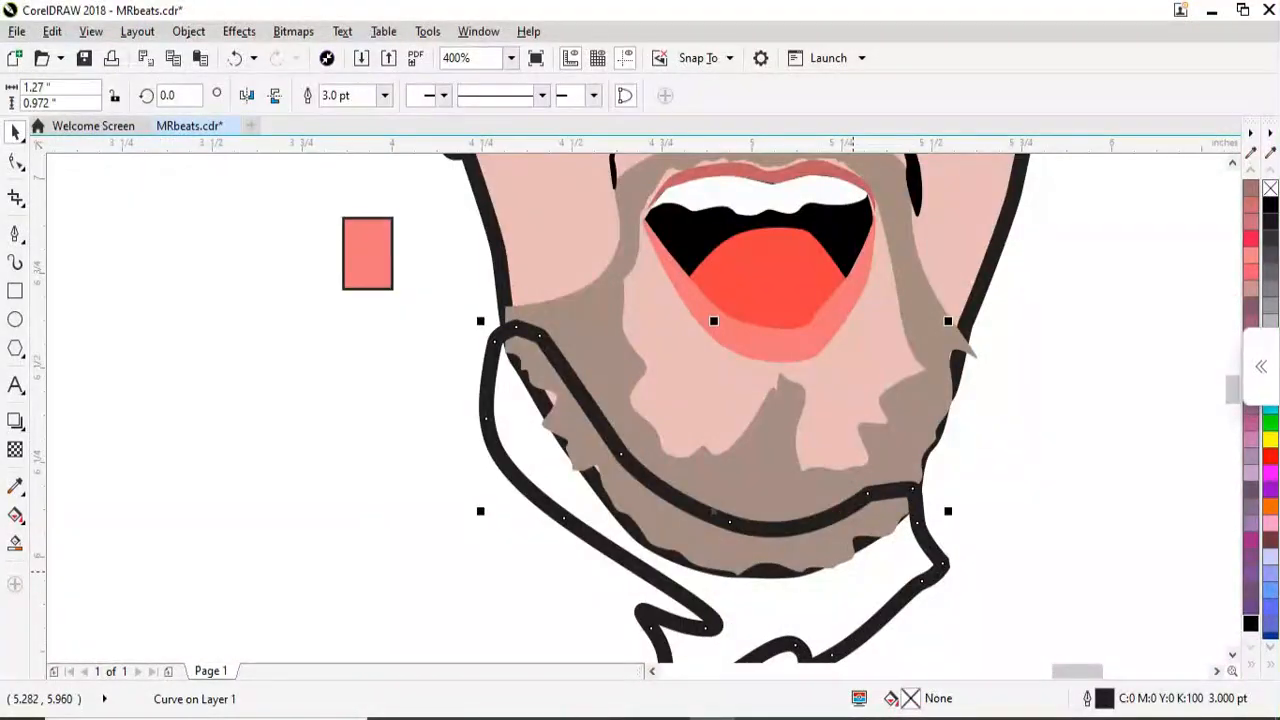
scroll(931, 455, "down", 2)
scroll(964, 487, "up", 2)
scroll(964, 487, "down", 1)
key("space")
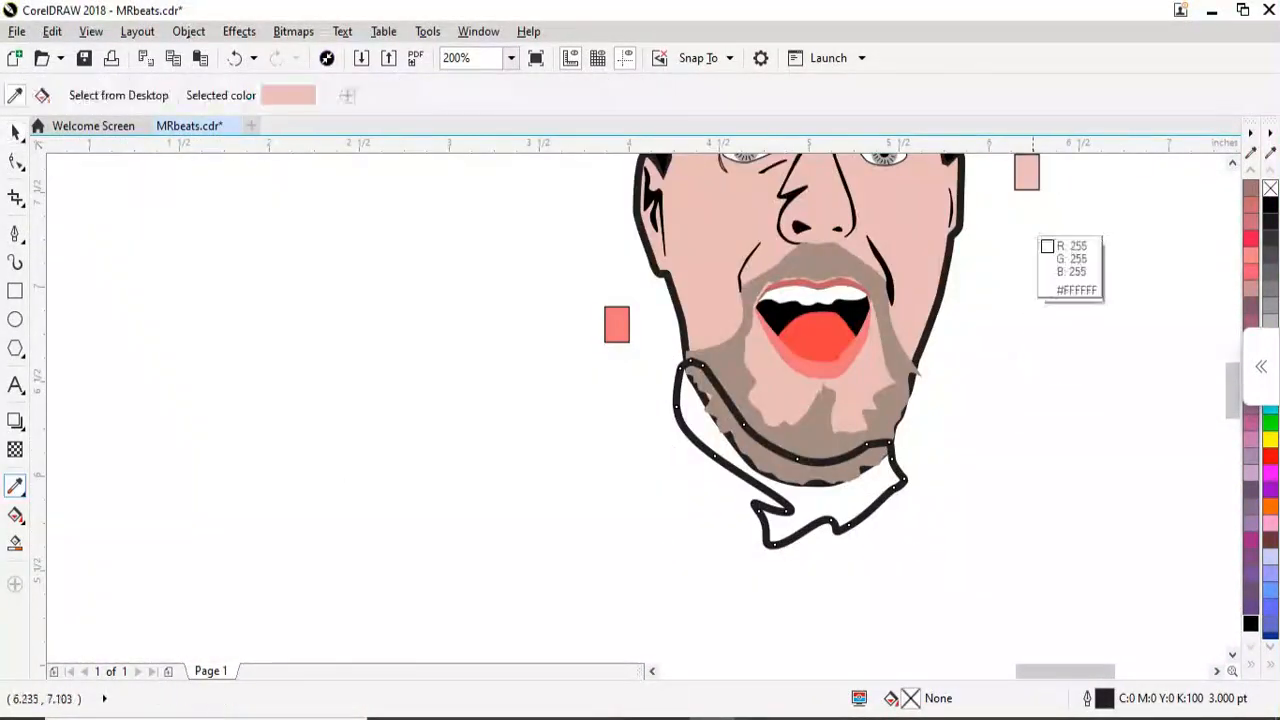
left_click(1019, 168)
scroll(855, 456, "up", 2)
left_click(871, 577)
Change the stacking order so the neck shape lies behind the face and beard
key("space")
scroll(873, 579, "down", 3)
scroll(868, 580, "up", 2)
right_click(867, 592)
mouse_move(940, 494)
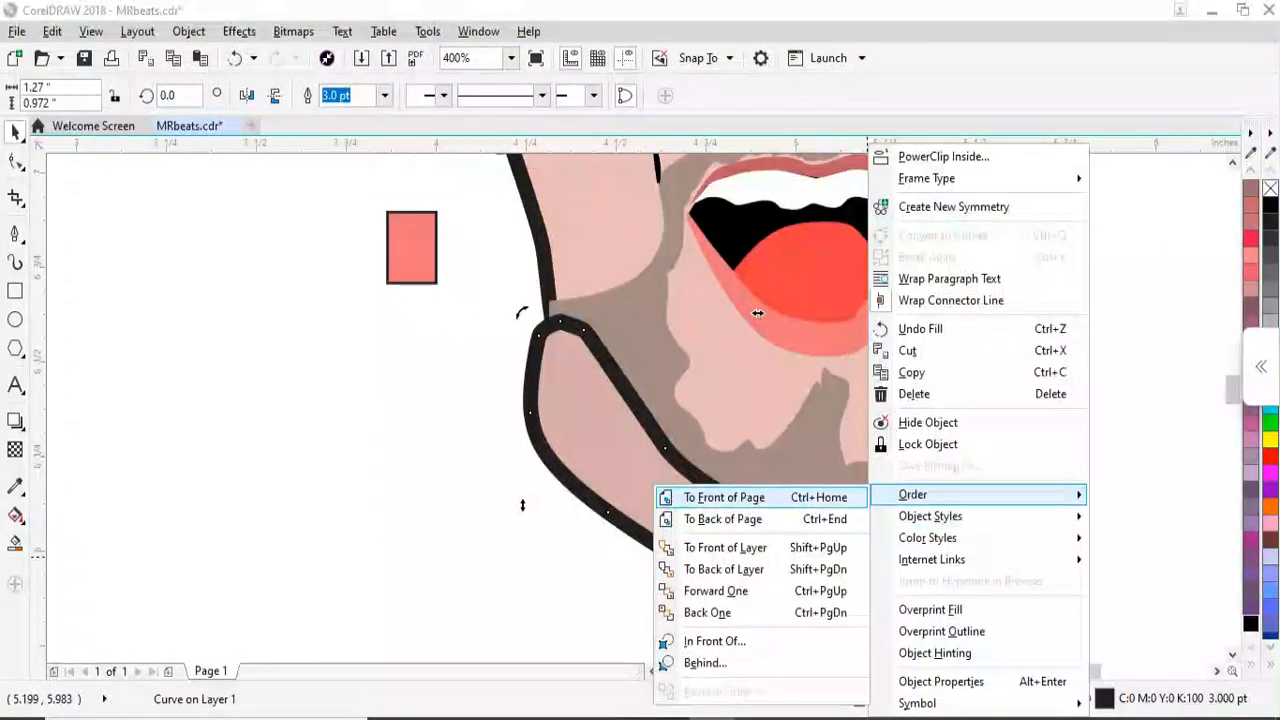
left_click(723, 497)
right_click(848, 569)
right_click(652, 515)
mouse_move(740, 494)
left_click(948, 526)
scroll(647, 444, "down", 2)
left_click(631, 541)
scroll(632, 398, "up", 2)
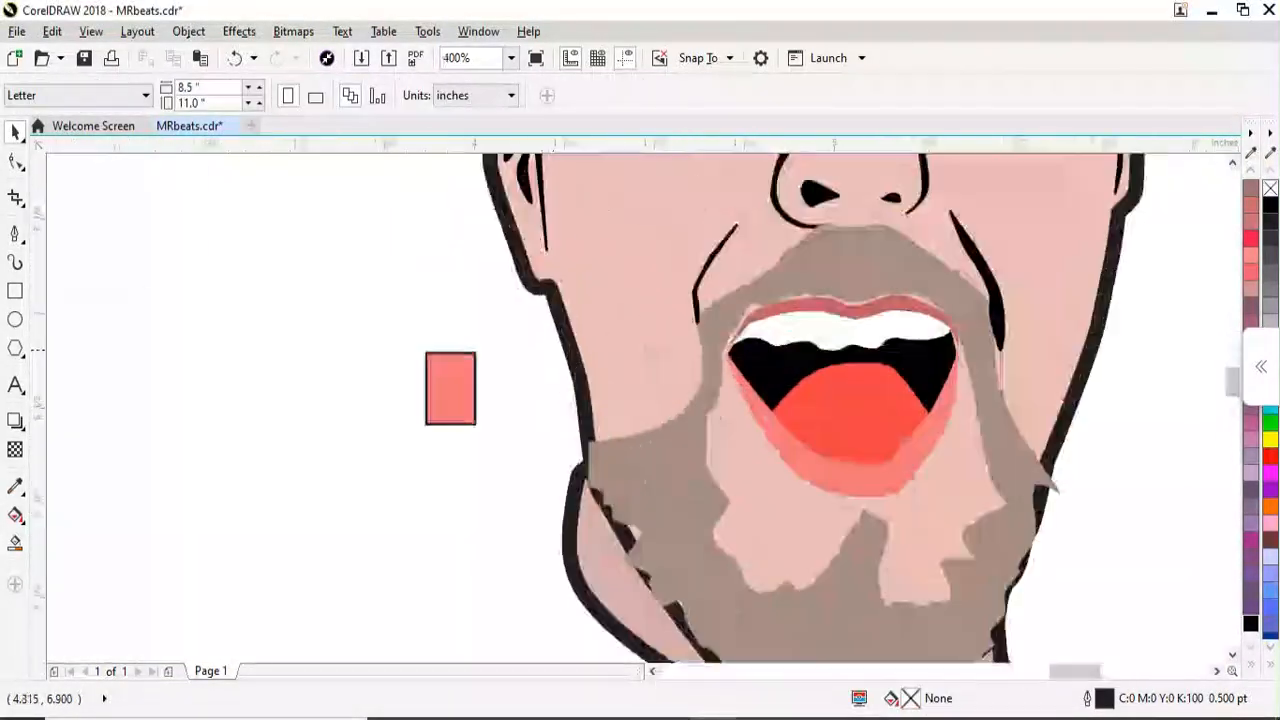
Fill the hair shape with a brown sampled from the hair in the reference photo
scroll(743, 484, "down", 3)
left_click_drag(618, 385, 618, 385)
scroll(671, 382, "up", 1)
left_click(15, 486)
left_click(134, 218)
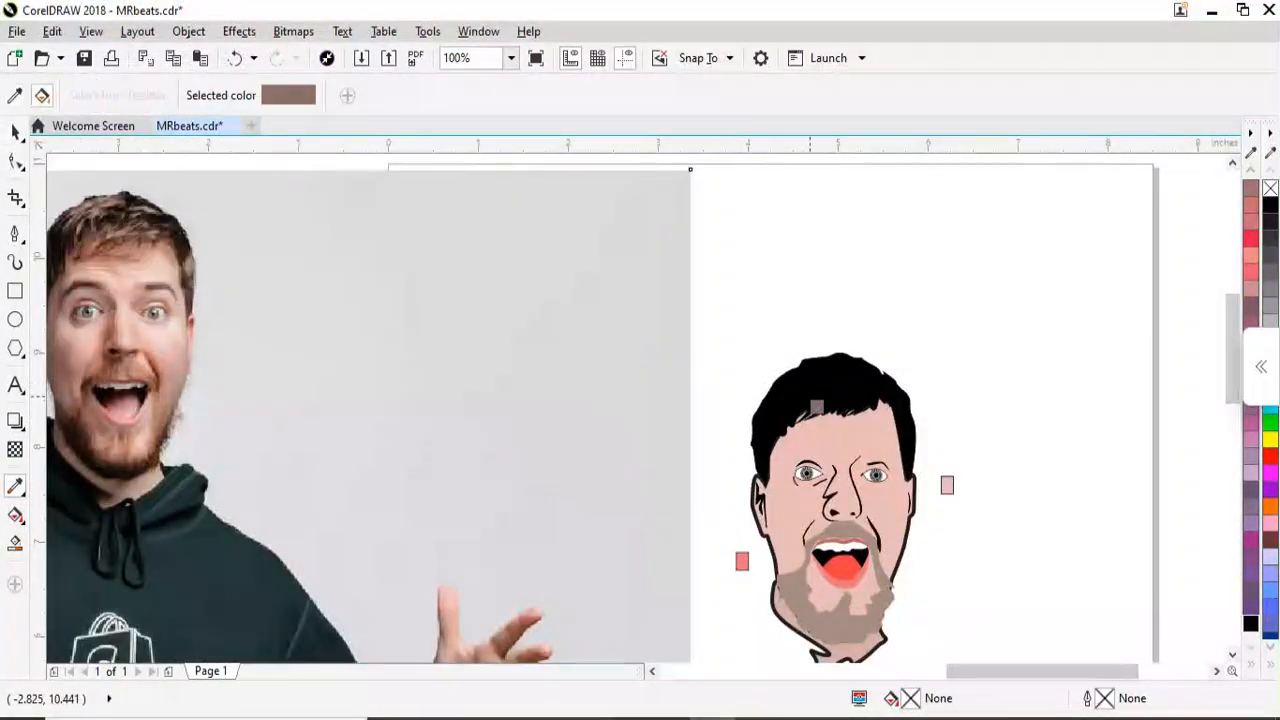
left_click(814, 406)
key("space")
scroll(795, 405, "down", 1)
scroll(760, 500, "up", 2)
scroll(822, 250, "down", 2)
scroll(838, 185, "up", 2)
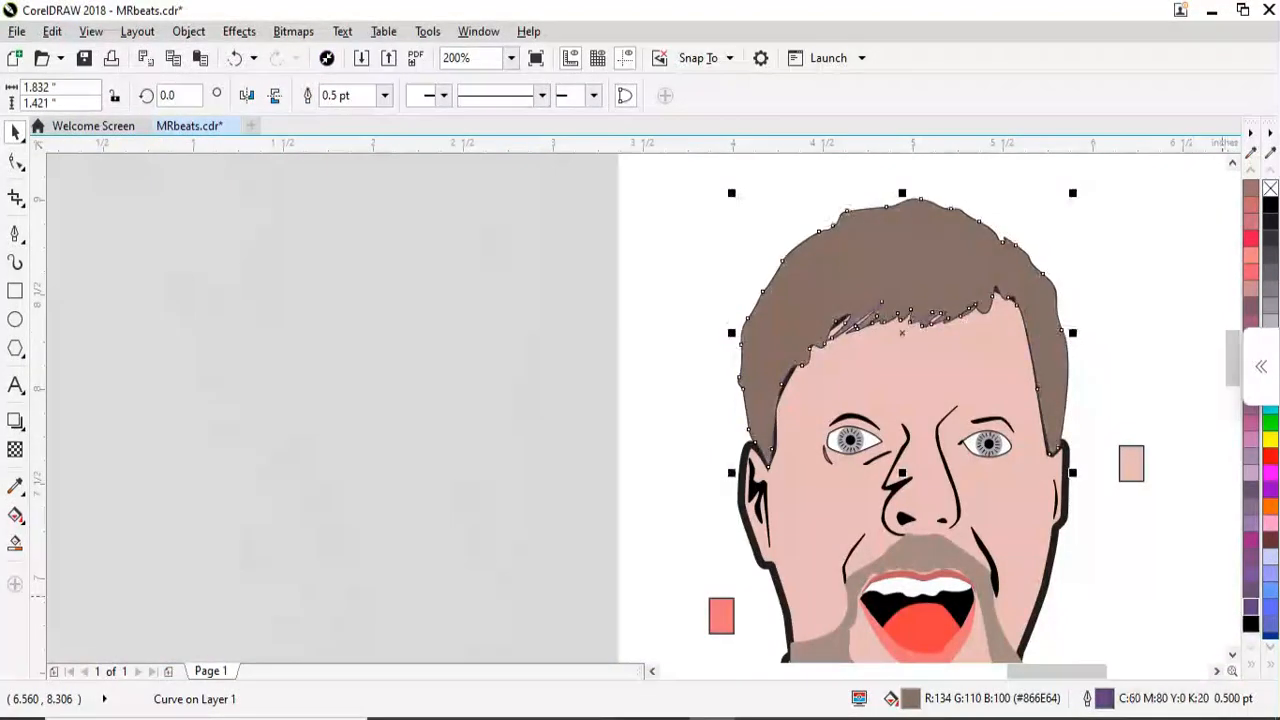
Give the hair shape a thick black outline
left_click(384, 95)
left_click(352, 203)
left_click(747, 222)
scroll(747, 222, "down", 2)
scroll(744, 214, "up", 1)
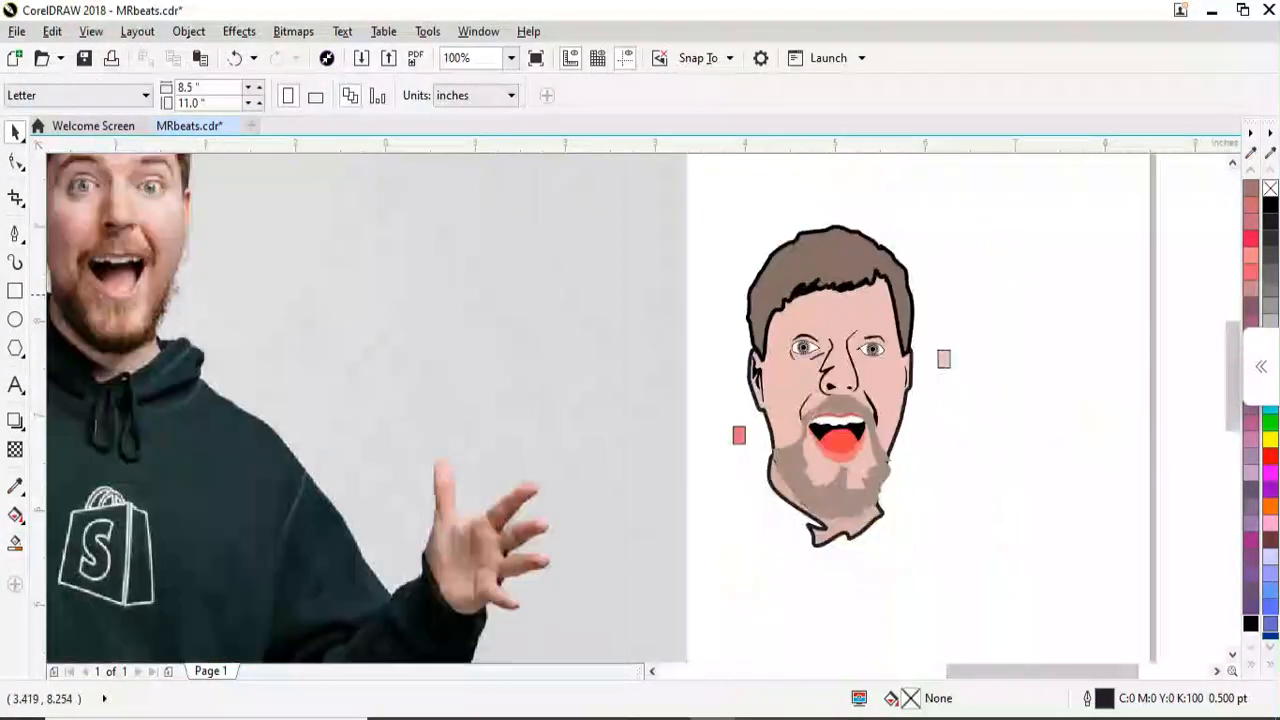
scroll(518, 296, "down", 1)
scroll(332, 217, "up", 1)
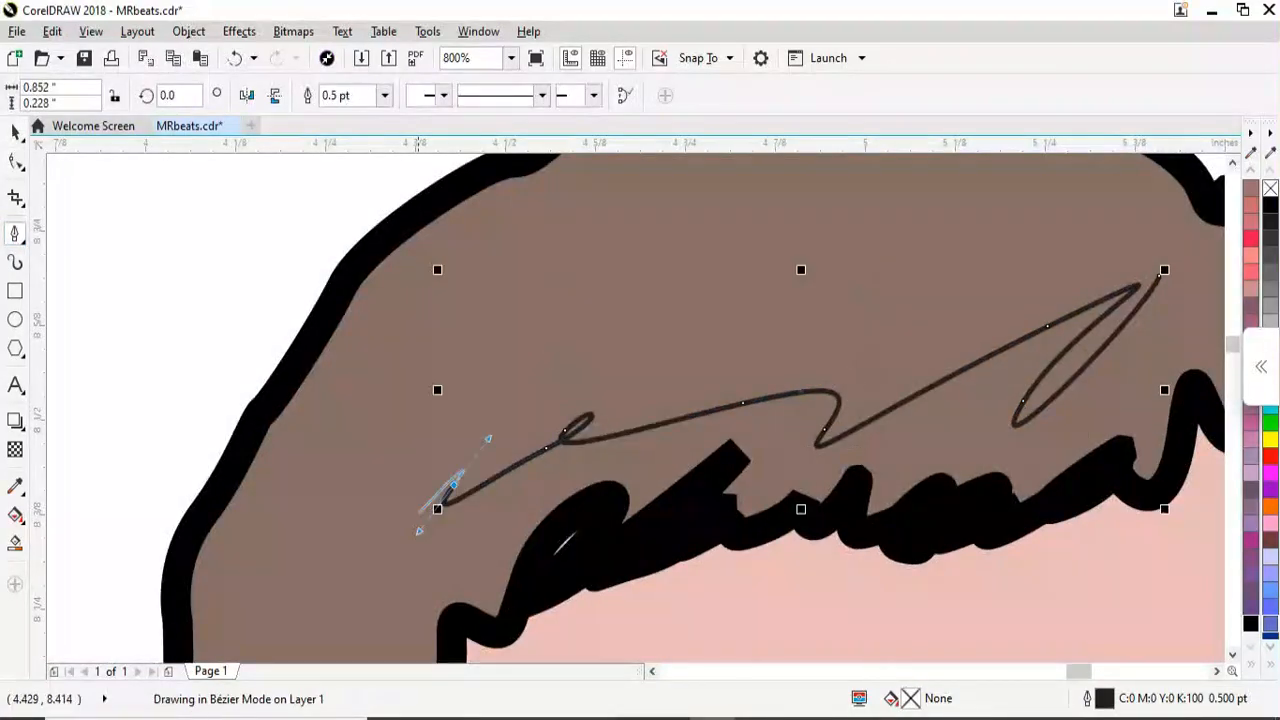
Draw a closed wavy shading shape about 1.33 by 0.86 inches across the front of the hair with the Pen tool
left_click_drag(414, 518, 382, 556)
scroll(400, 540, "down", 2)
scroll(375, 590, "up", 2)
left_click_drag(356, 464, 343, 528)
left_click(365, 399)
left_click_drag(426, 303, 509, 291)
left_click(500, 330)
left_click_drag(861, 371, 929, 348)
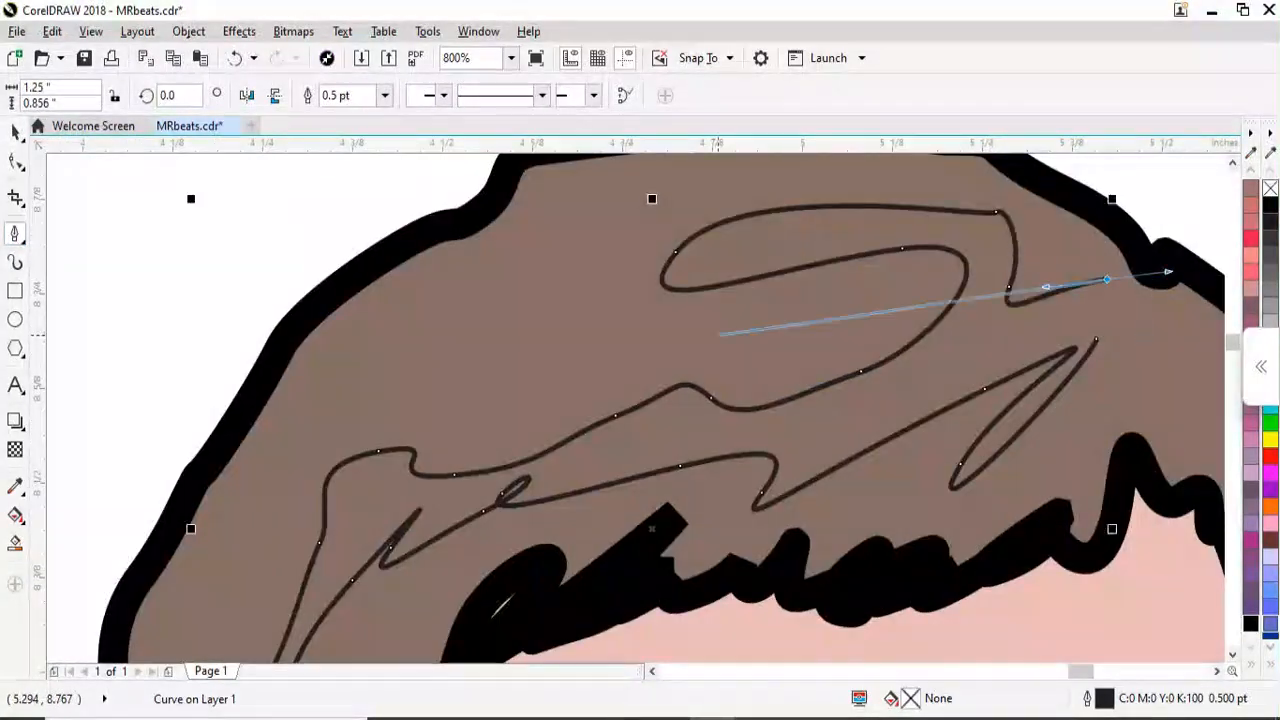
scroll(720, 334, "down", 2)
scroll(842, 367, "up", 2)
left_click(776, 241)
left_click(731, 239)
Fill the shading shape with the sampled hair brown slightly darkened with black, and remove its outline
scroll(700, 373, "down", 2)
left_click(15, 486)
left_click(700, 350)
scroll(652, 338, "up", 2)
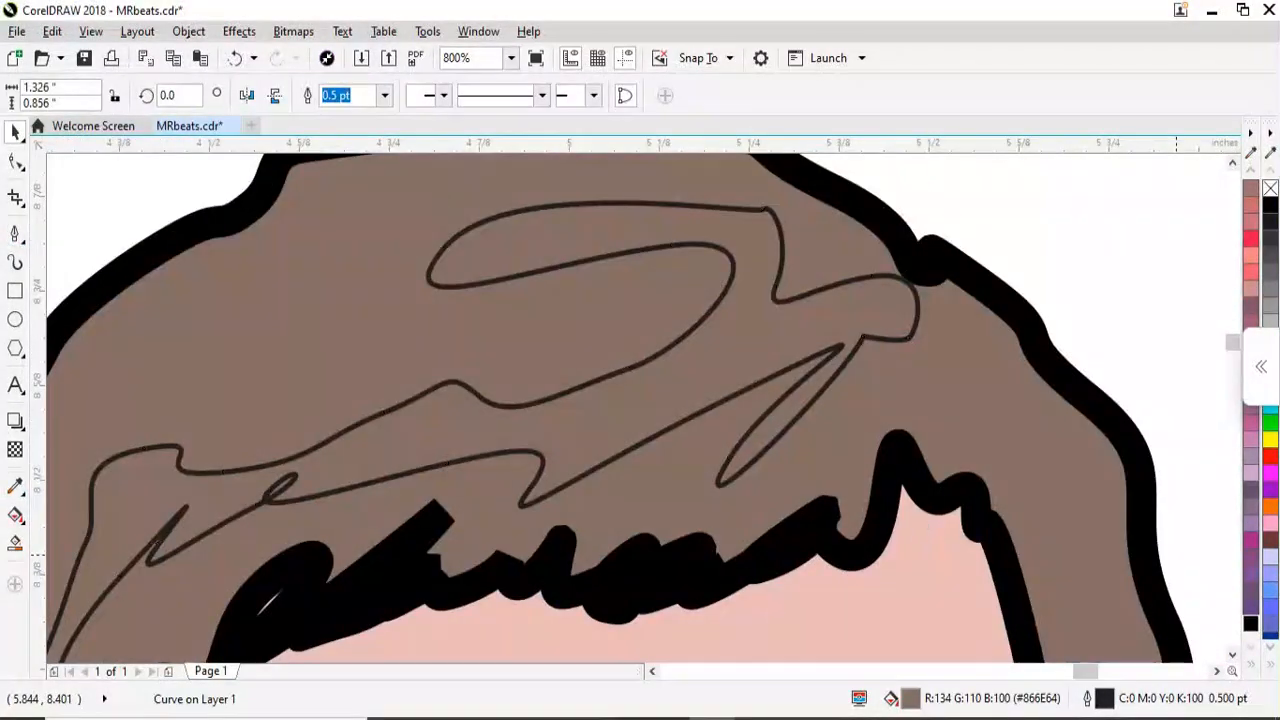
left_click(1250, 623, "ctrl")
right_click(1270, 188)
scroll(712, 240, "down", 3)
left_click(590, 365)
scroll(634, 254, "up", 1)
scroll(776, 282, "down", 1)
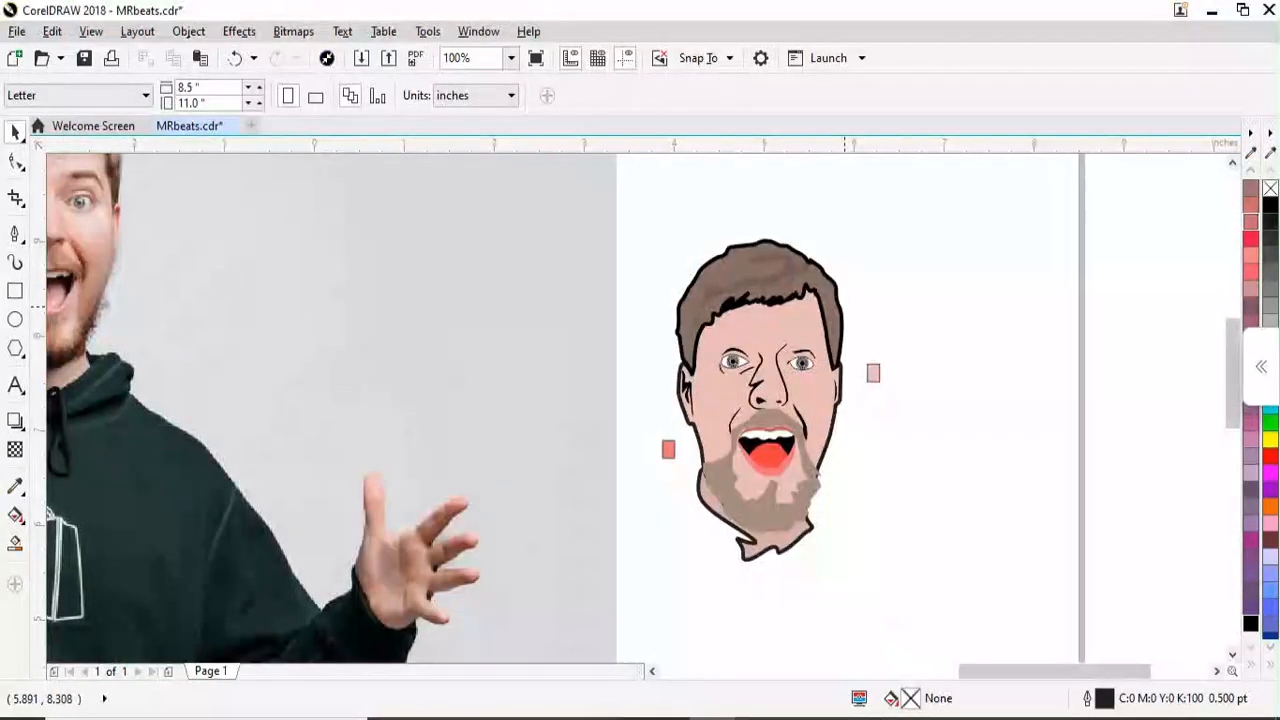
Draw a closed shading shape over the sideburn above the ear opposite the first shading, and fill it with a brown sampled from the hair
scroll(792, 241, "up", 1)
left_click(15, 233)
scroll(916, 381, "down", 1)
scroll(886, 338, "up", 2)
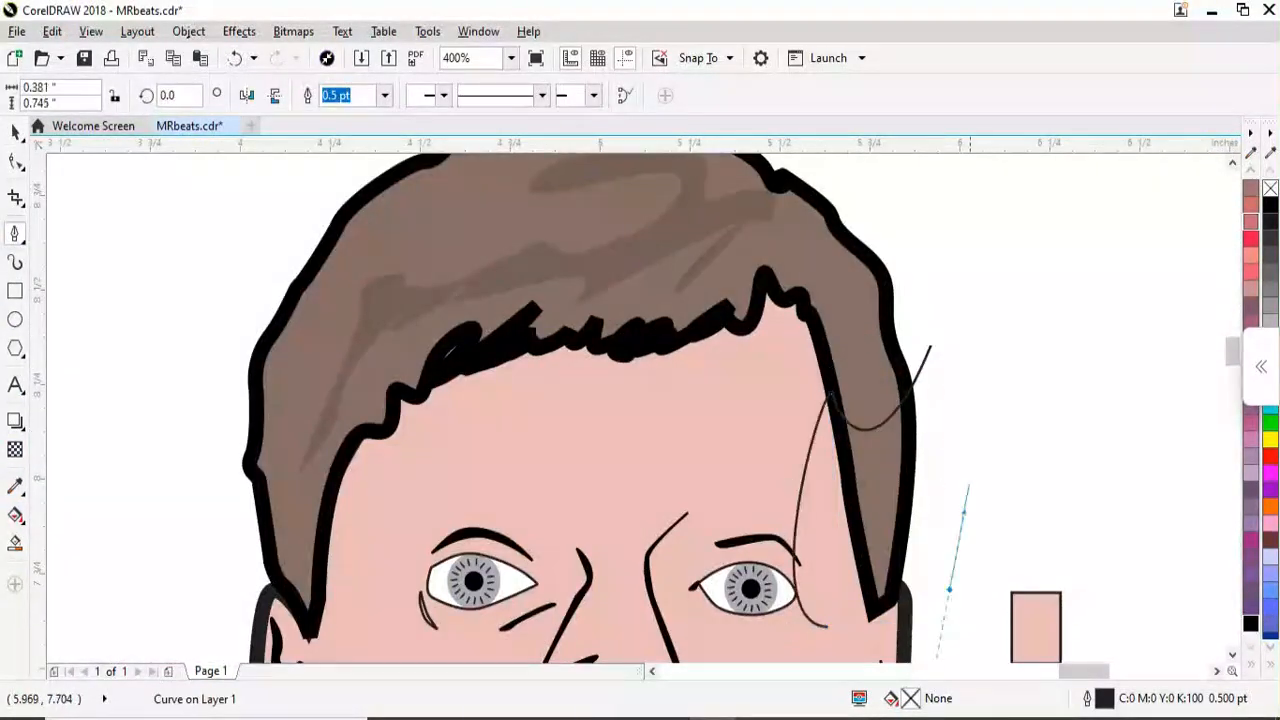
left_click(101, 486)
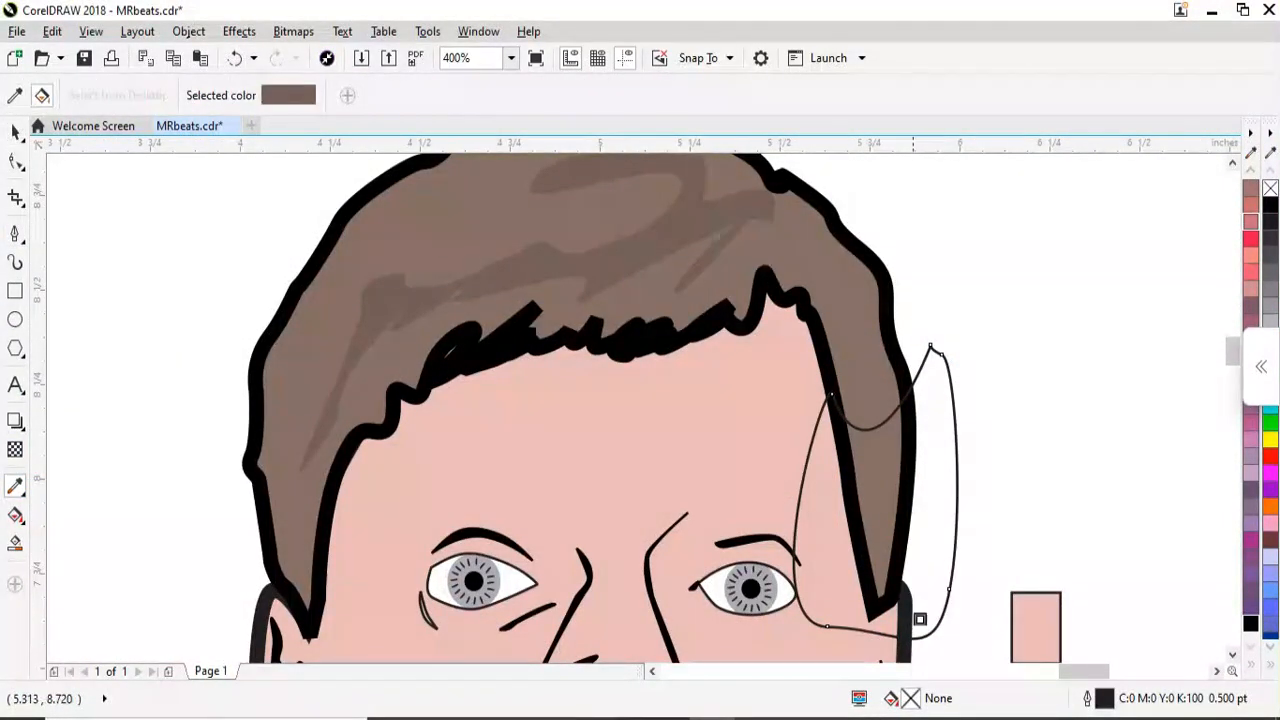
left_click(915, 612)
Remove the sideburn shading's outline and PowerClip the shading inside the hair shape
key("space")
right_click(919, 537)
right_click(1270, 188)
right_click(894, 521)
left_click(950, 157)
left_click(888, 360)
scroll(1048, 354, "down", 3)
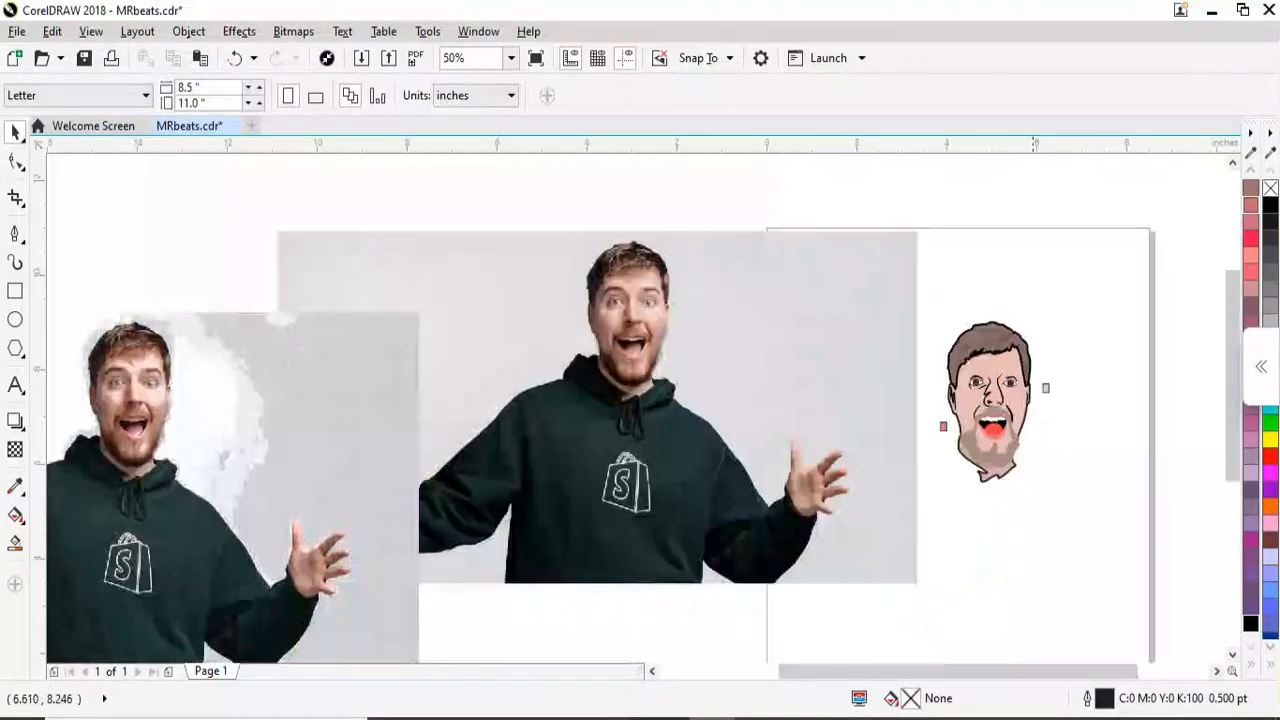
Reshape the beard's lower jaw edge by moving its nodes outward to cover the black gaps beside the neck
scroll(978, 451, "up", 4)
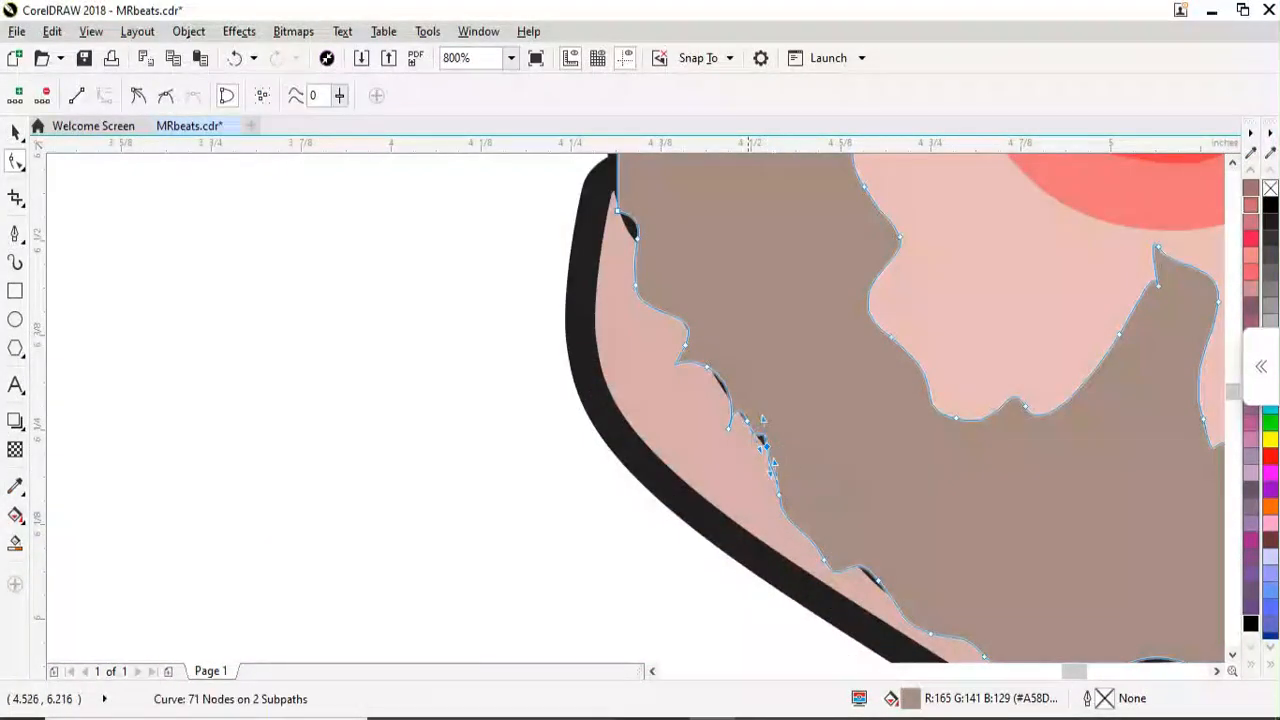
scroll(669, 360, "up", 1)
left_click_drag(771, 410, 751, 423)
left_click_drag(751, 423, 694, 374)
left_click_drag(808, 485, 788, 499)
scroll(786, 487, "down", 1)
scroll(670, 377, "down", 2)
scroll(668, 346, "up", 2)
Move the beard's upper jaw-corner node outward to close the dark gap where the beard meets the neck
left_click_drag(708, 322, 600, 386)
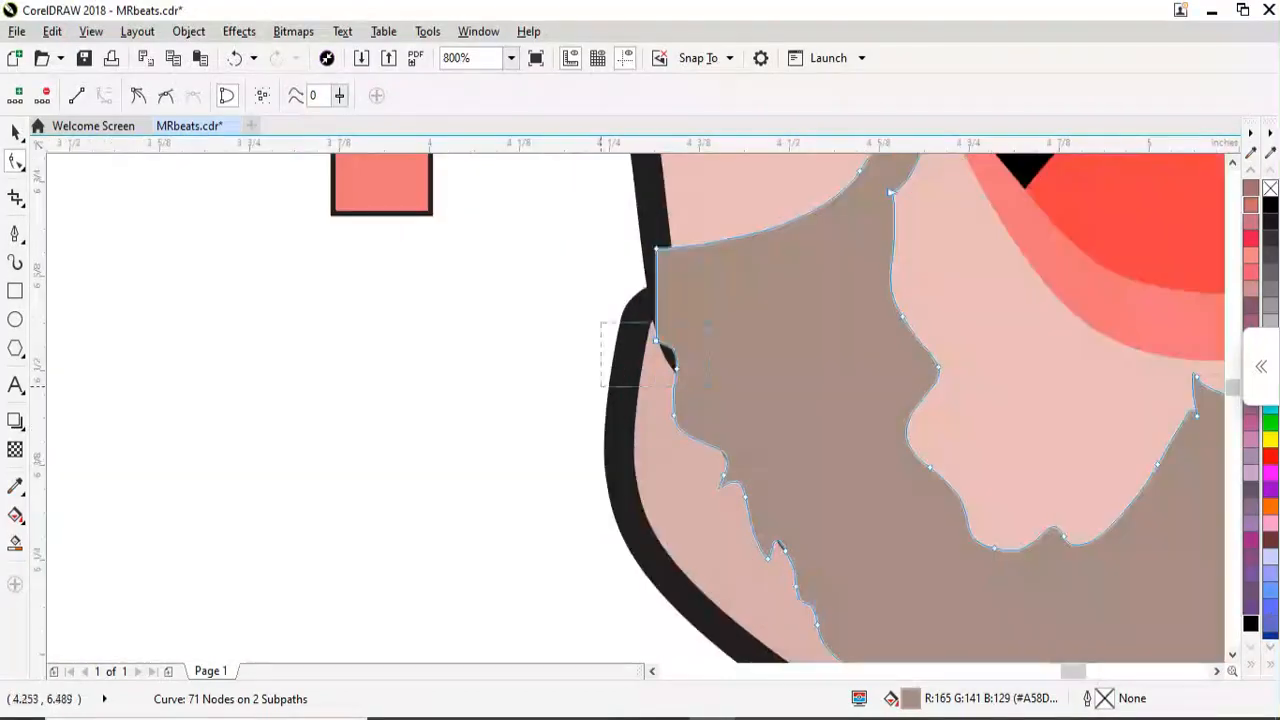
left_click_drag(676, 369, 661, 376)
scroll(671, 360, "down", 2)
scroll(785, 258, "up", 1)
key("space")
key("Escape")
key("Escape")
scroll(802, 559, "down", 1)
scroll(818, 419, "up", 2)
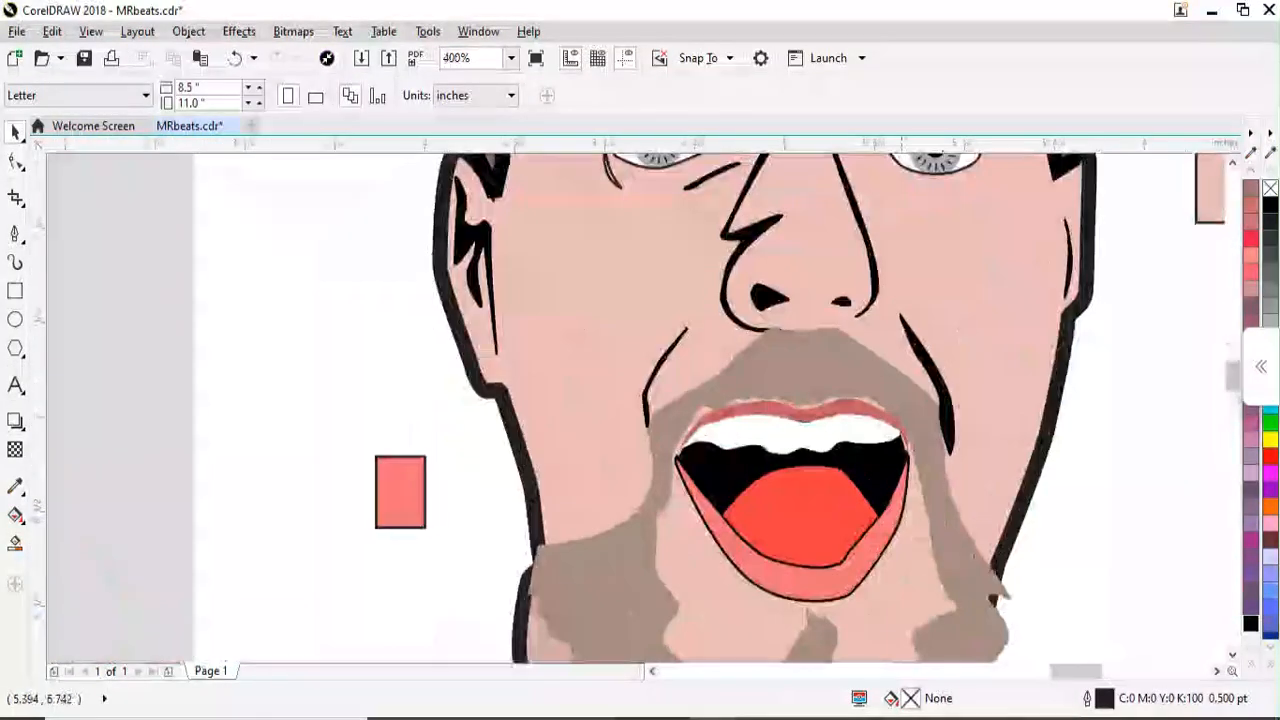
Give the upper lip a black outline
left_click(818, 440)
right_click(1250, 623)
scroll(530, 400, "down", 2)
scroll(410, 326, "up", 1)
key("Escape")
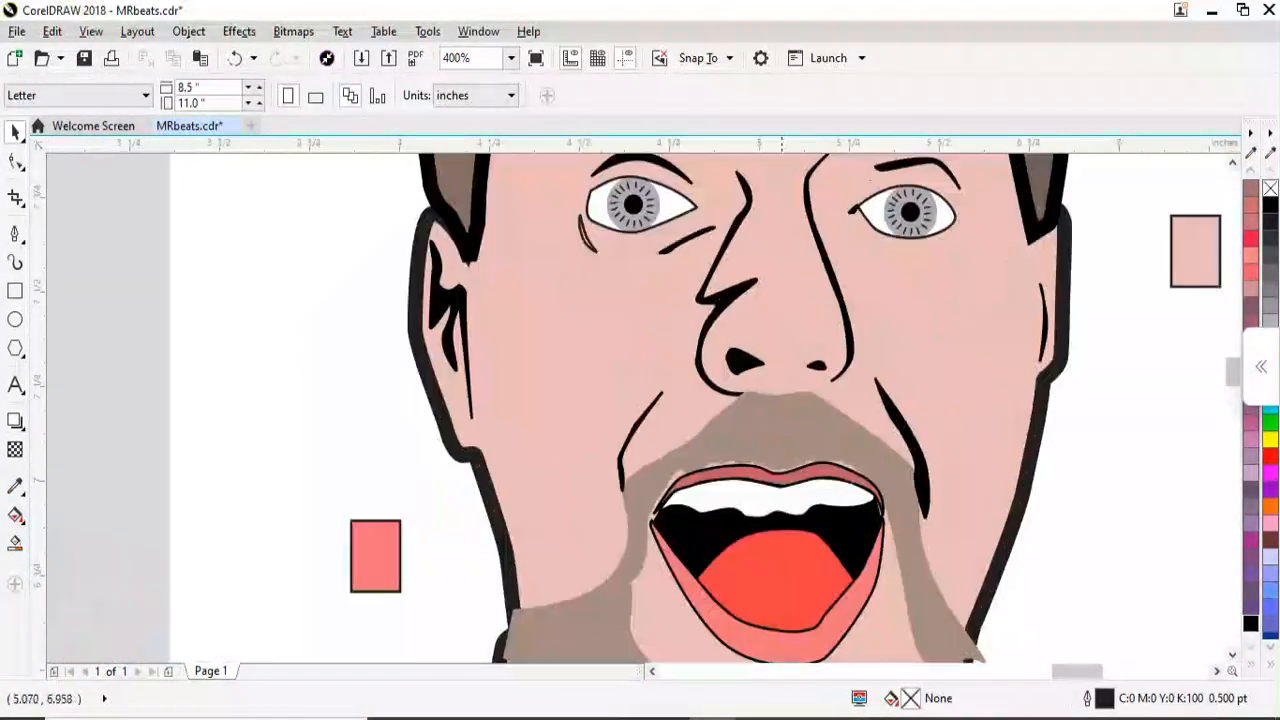
Sample the brownish pink #B4928E from the lower swatch beside the face and apply it to the smile line beside the mouth
scroll(478, 389, "down", 1)
scroll(517, 319, "up", 1)
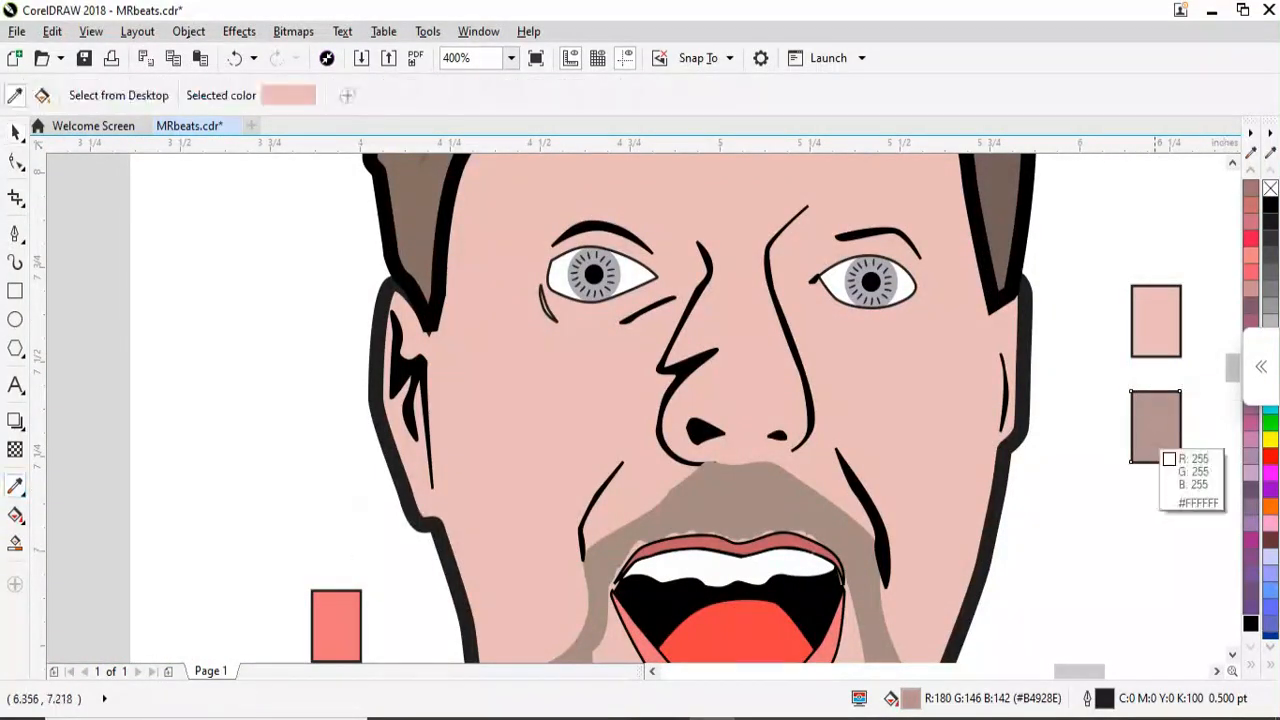
left_click(1165, 453)
scroll(536, 505, "up", 12)
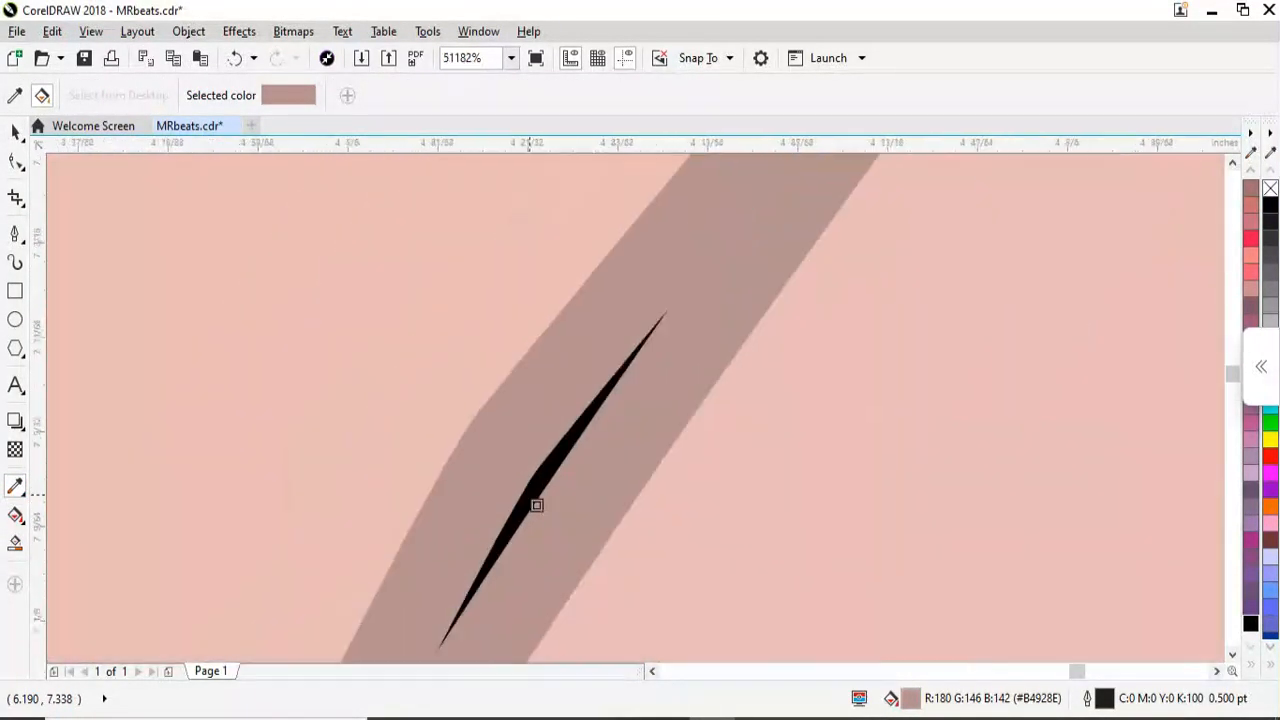
scroll(536, 505, "down", 10)
scroll(648, 502, "up", 6)
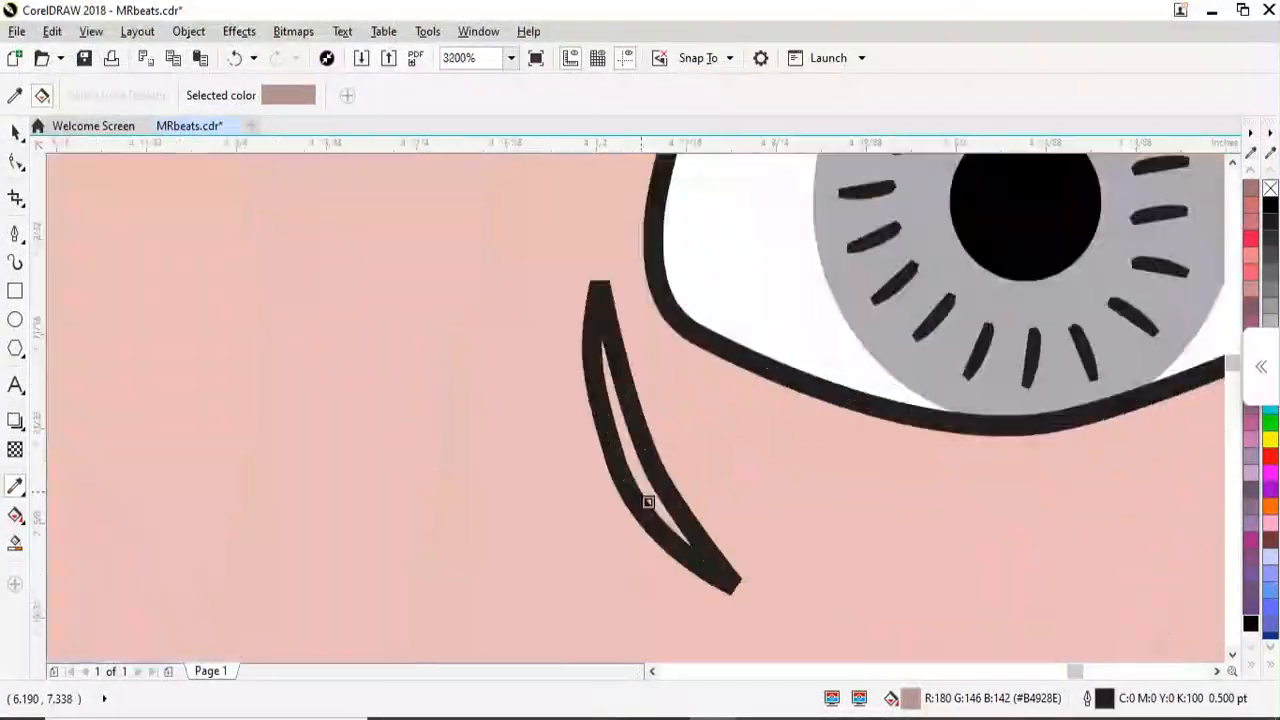
Recolour the two creases under the eye, the opposite ear line and the other smile line with the sampled #B4928E
left_click(648, 502)
scroll(648, 502, "up", 4)
scroll(669, 486, "down", 8)
scroll(663, 471, "up", 4)
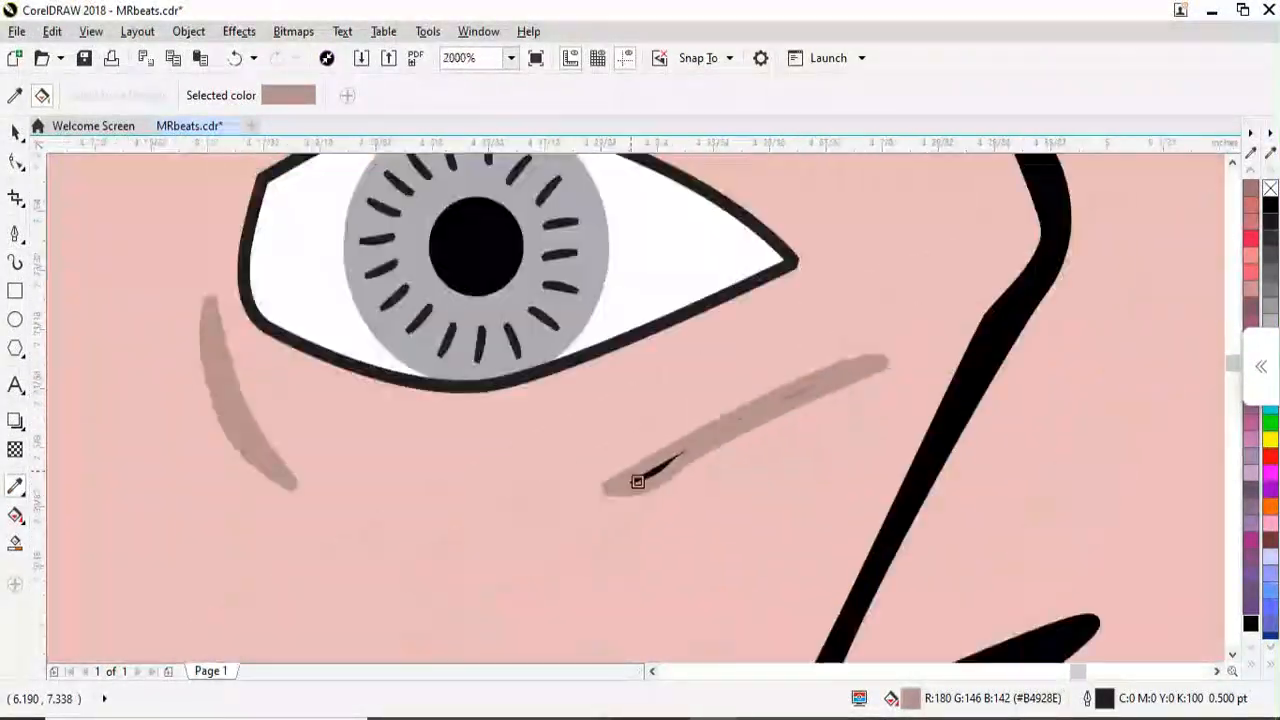
scroll(637, 481, "up", 5)
scroll(534, 551, "down", 9)
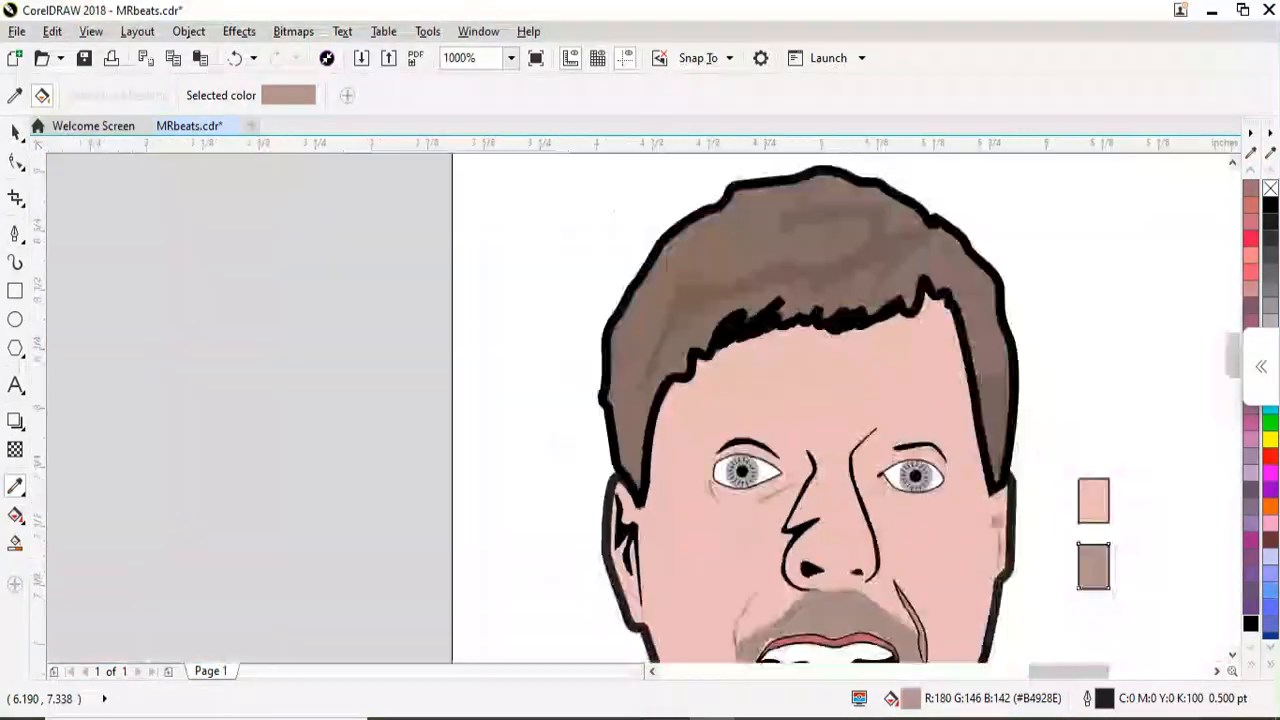
scroll(996, 521, "down", 2)
scroll(988, 520, "up", 2)
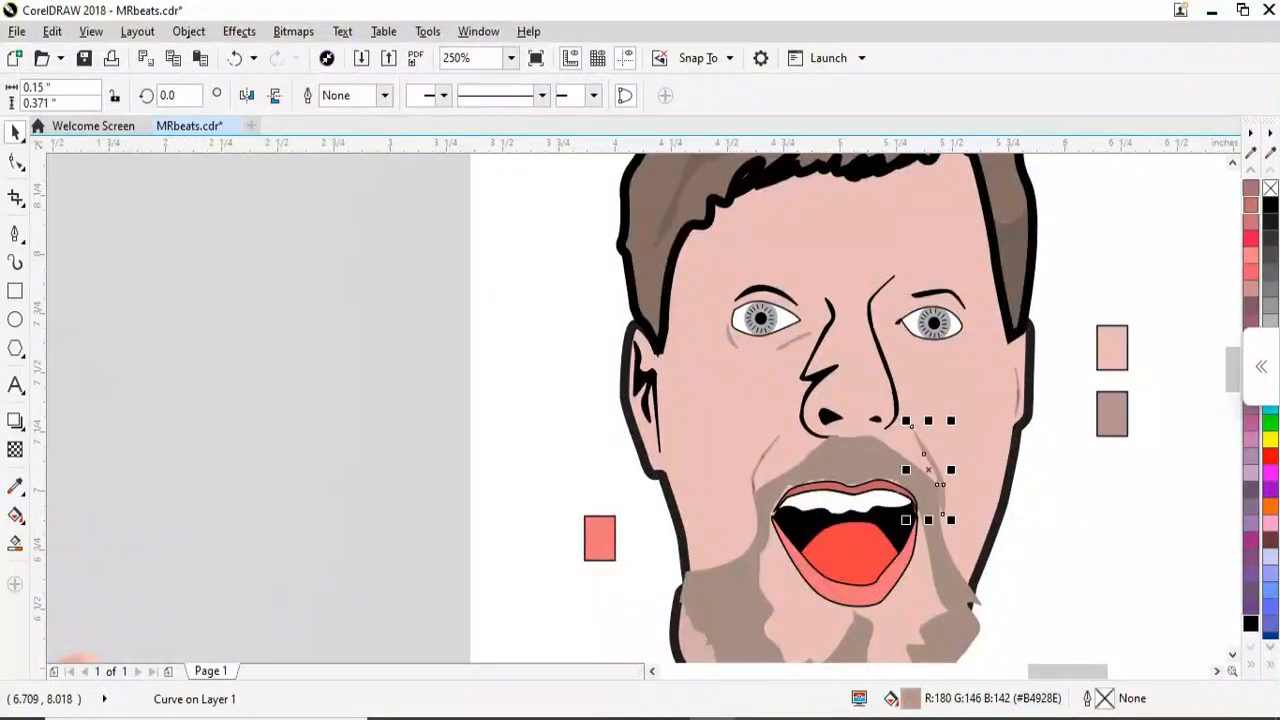
left_click(1150, 260)
Darken the beard's brown fill by mixing in two small amounts of black
scroll(826, 493, "down", 2)
scroll(861, 514, "up", 2)
left_click(852, 525)
left_click(1250, 622, "ctrl")
left_click(1250, 622, "ctrl")
left_click(1013, 513)
scroll(993, 452, "up", 3)
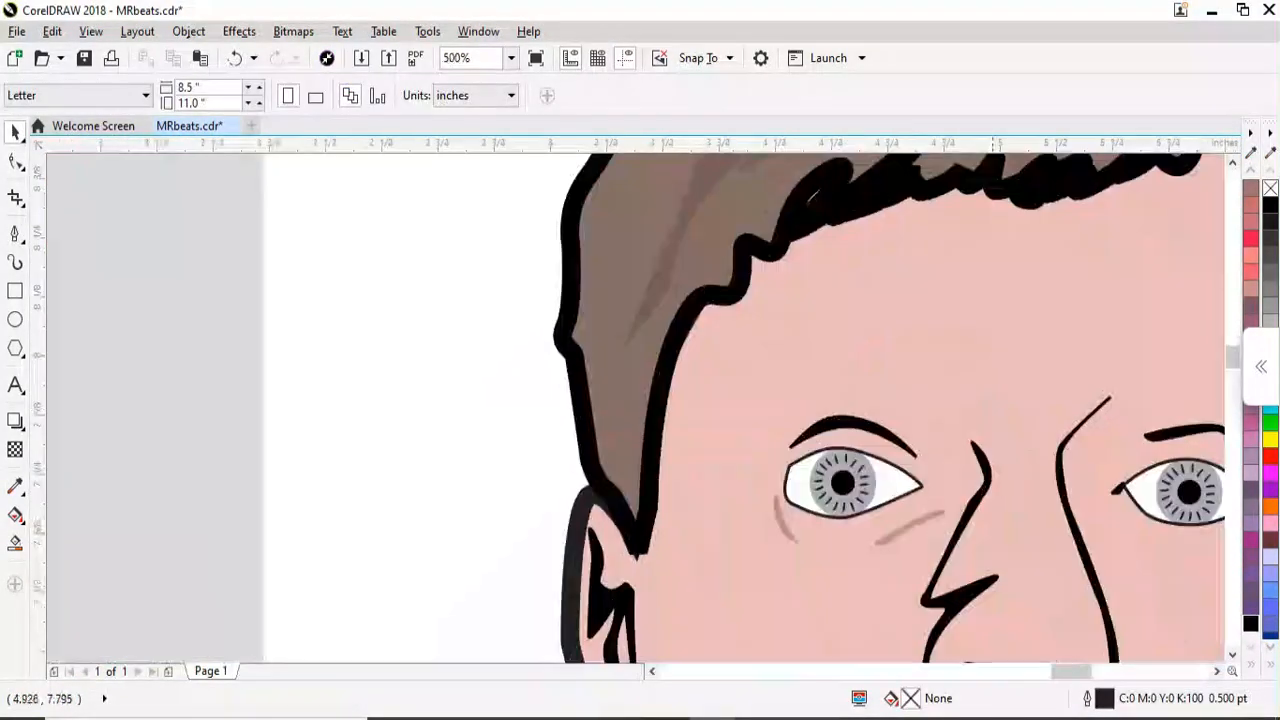
scroll(888, 545, "down", 4)
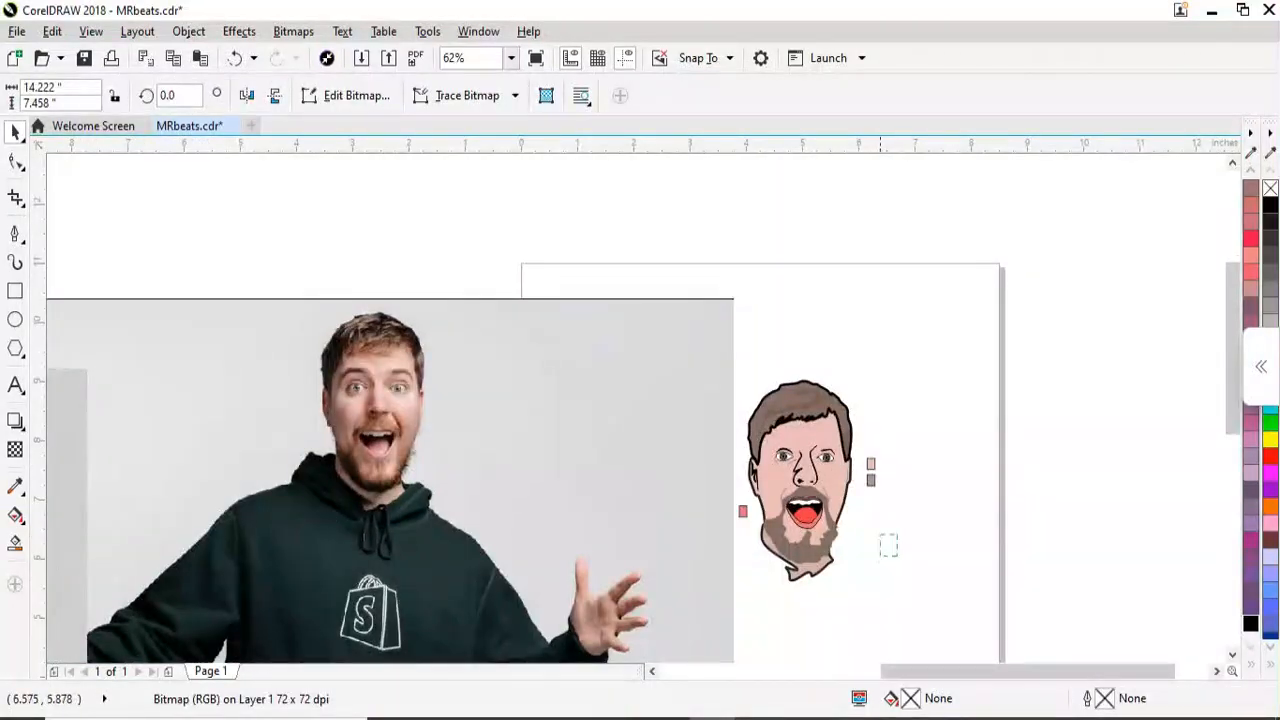
Draw a closed shading shape with the Pen tool that crosses the forehead, cheek, mouth and chin and loops around outside the head
scroll(750, 490, "up", 5)
key("F5")
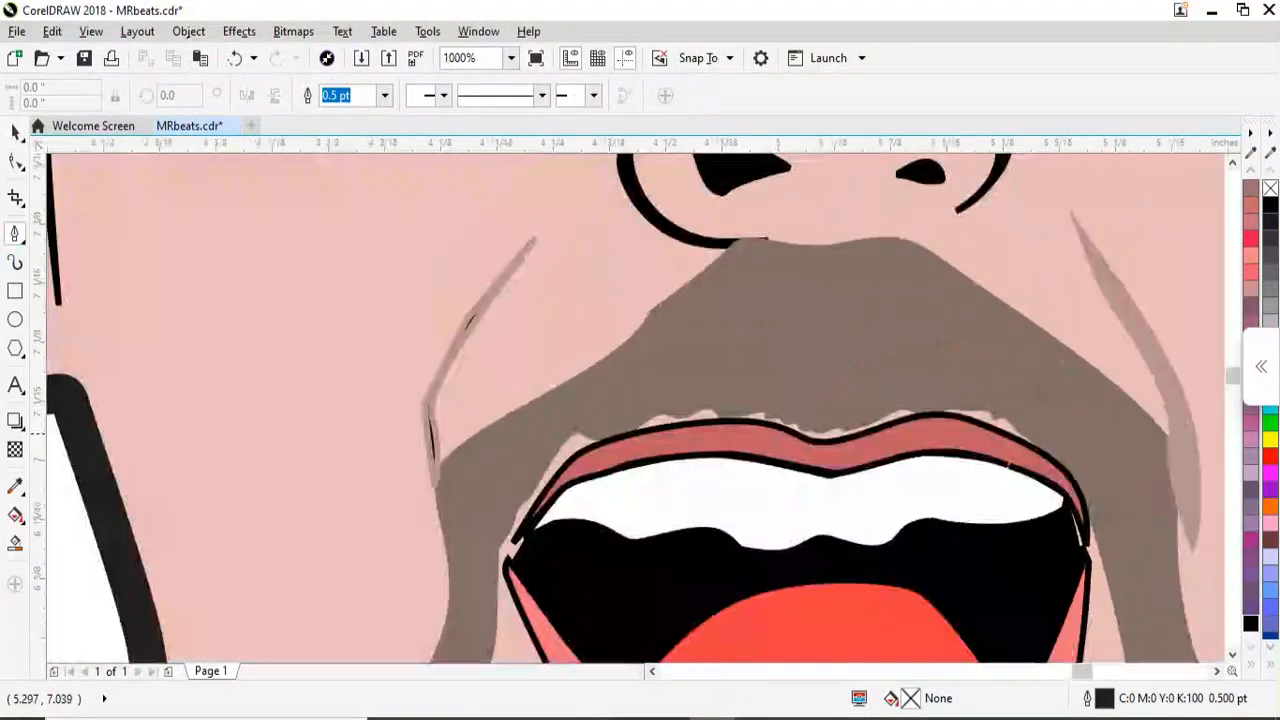
scroll(750, 490, "down", 2)
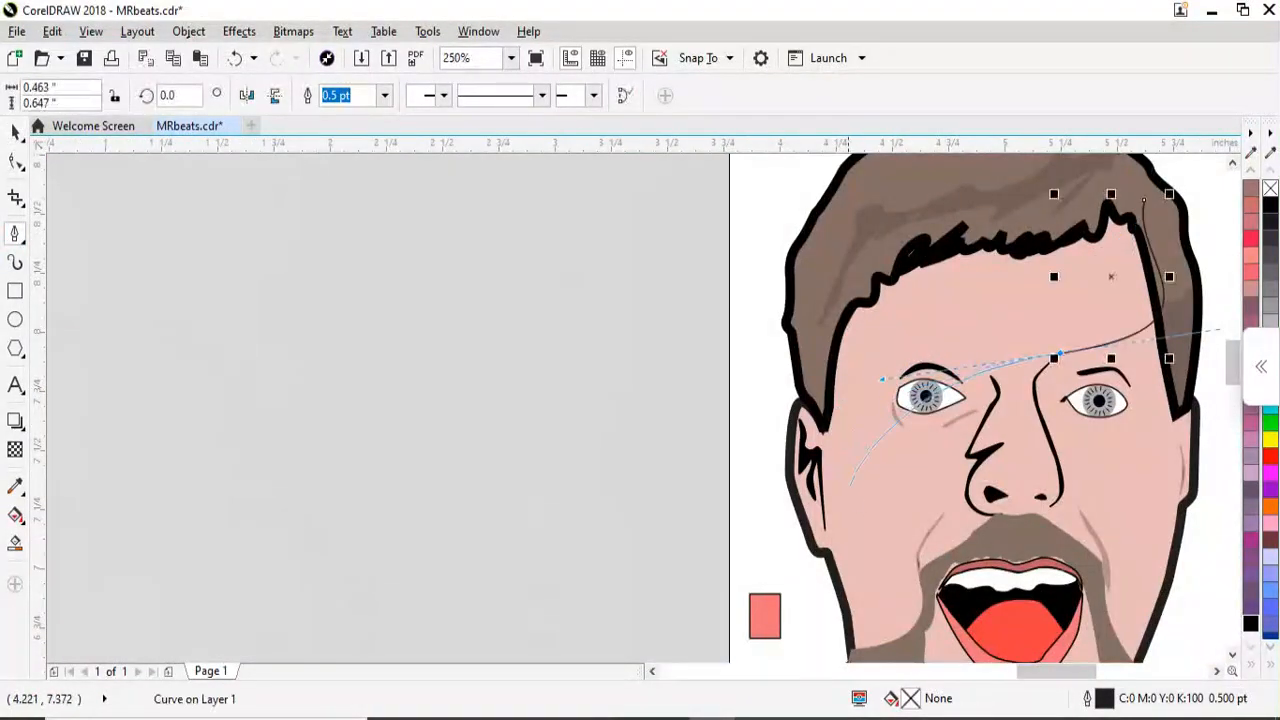
scroll(976, 617, "up", 2)
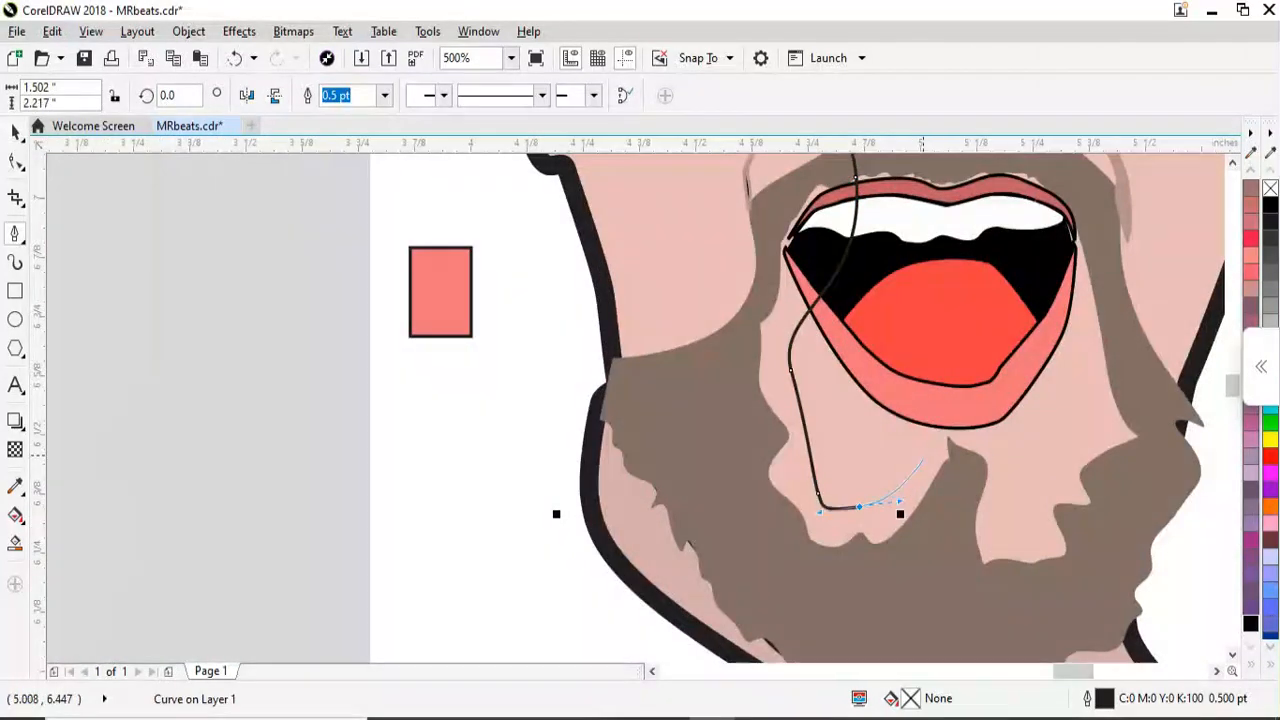
left_click(1092, 560)
scroll(1200, 432, "down", 1)
left_click_drag(997, 585, 851, 566)
left_click(864, 383)
left_click_drag(837, 207, 857, 200)
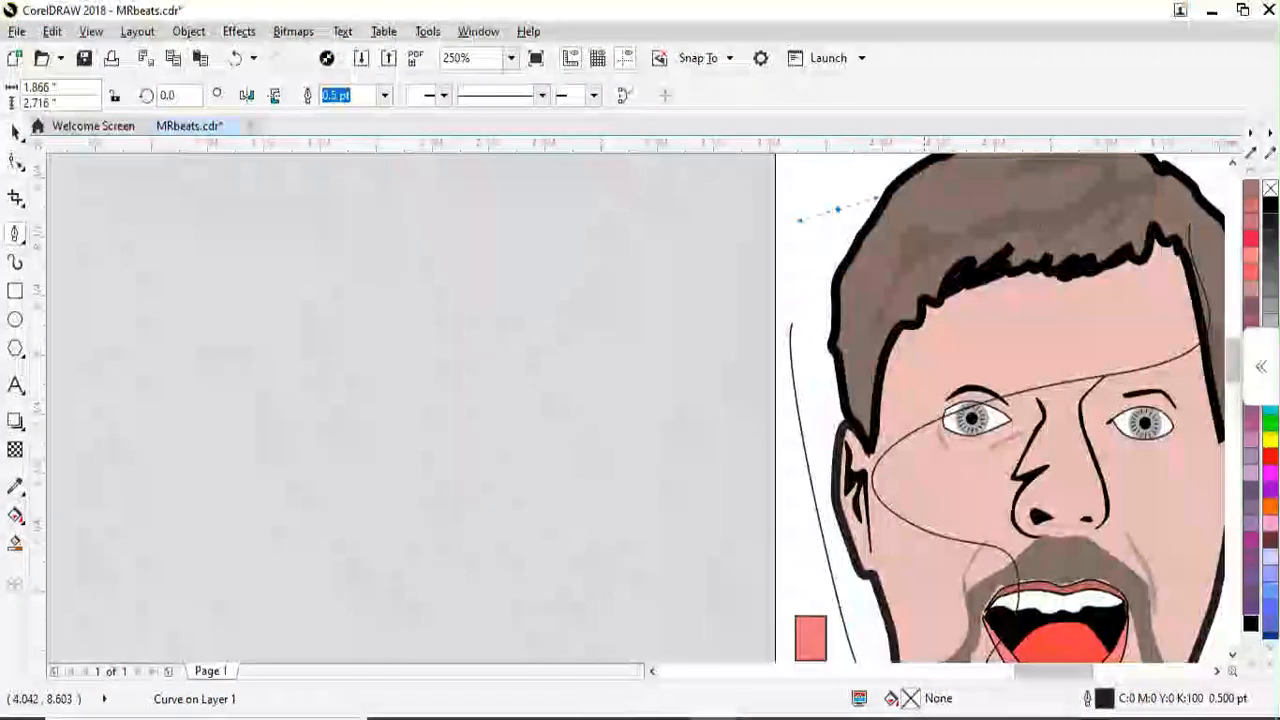
left_click_drag(1039, 303, 1060, 350)
left_click(1065, 413)
scroll(779, 271, "down", 1)
Fill the face shading shape with the sampled skin colour, darken it slightly with black, and PowerClip it inside the face
left_click(15, 486)
left_click(914, 494)
scroll(870, 356, "up", 1)
left_click(870, 356)
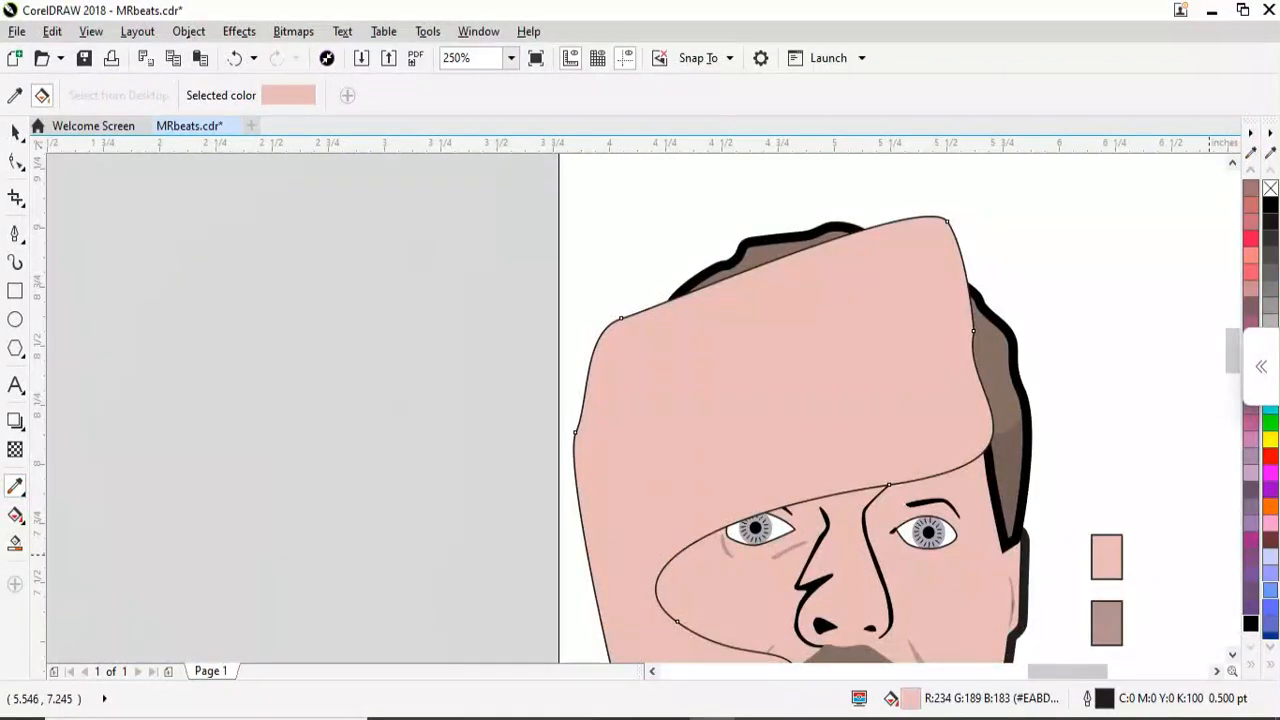
left_click(1250, 621, "ctrl")
right_click(800, 400)
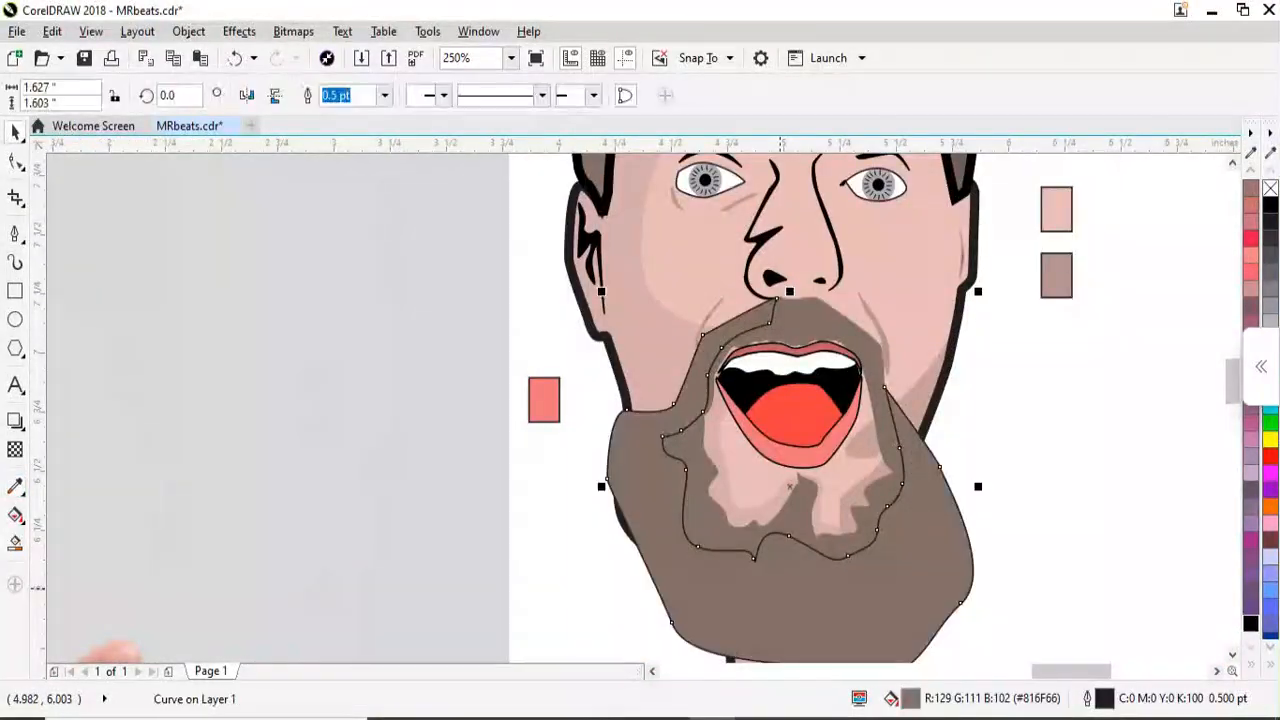
Darken the brown fill of the shading shape over the outer beard by mixing in some black
left_click(1250, 623, "ctrl")
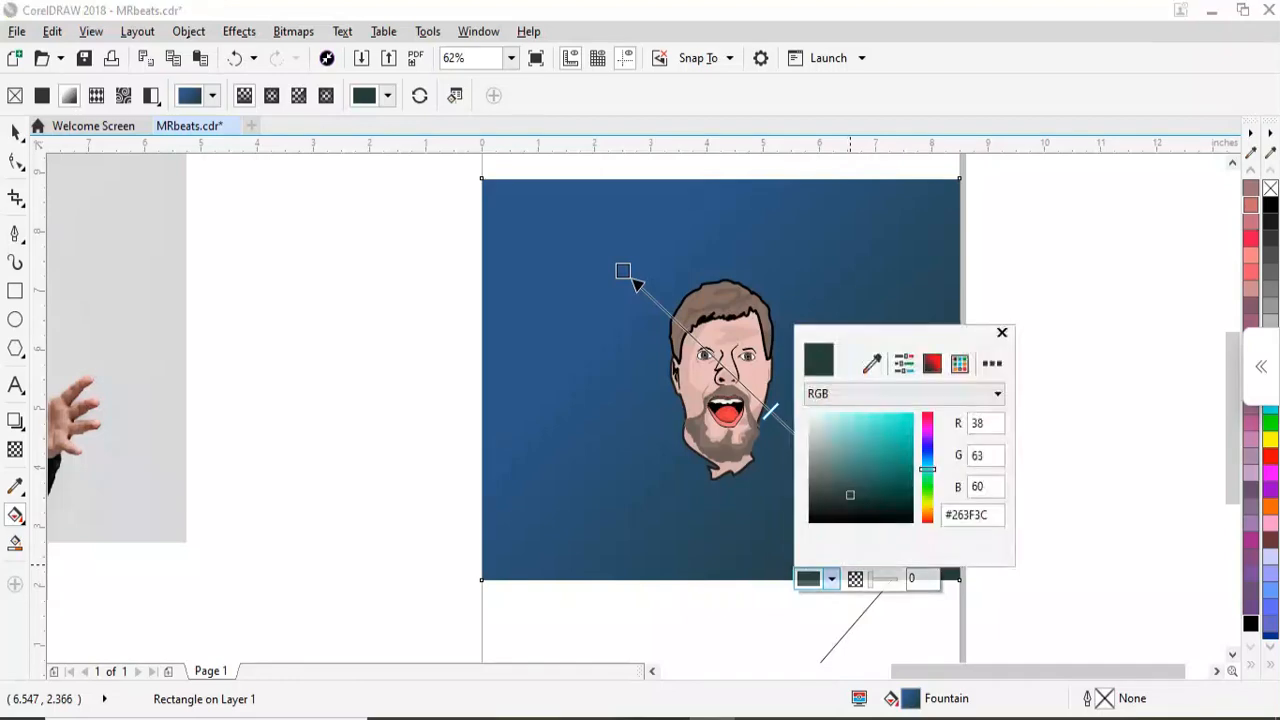
Change the dark green end colour of the background rectangle's fountain fill to a pinkish red
mouse_move(850, 495)
left_mouse_down()
mouse_move(889, 453)
mouse_move(834, 480)
left_mouse_up()
left_click_drag(927, 469, 927, 417)
left_click(851, 444)
left_click(867, 428)
left_click(1065, 418)
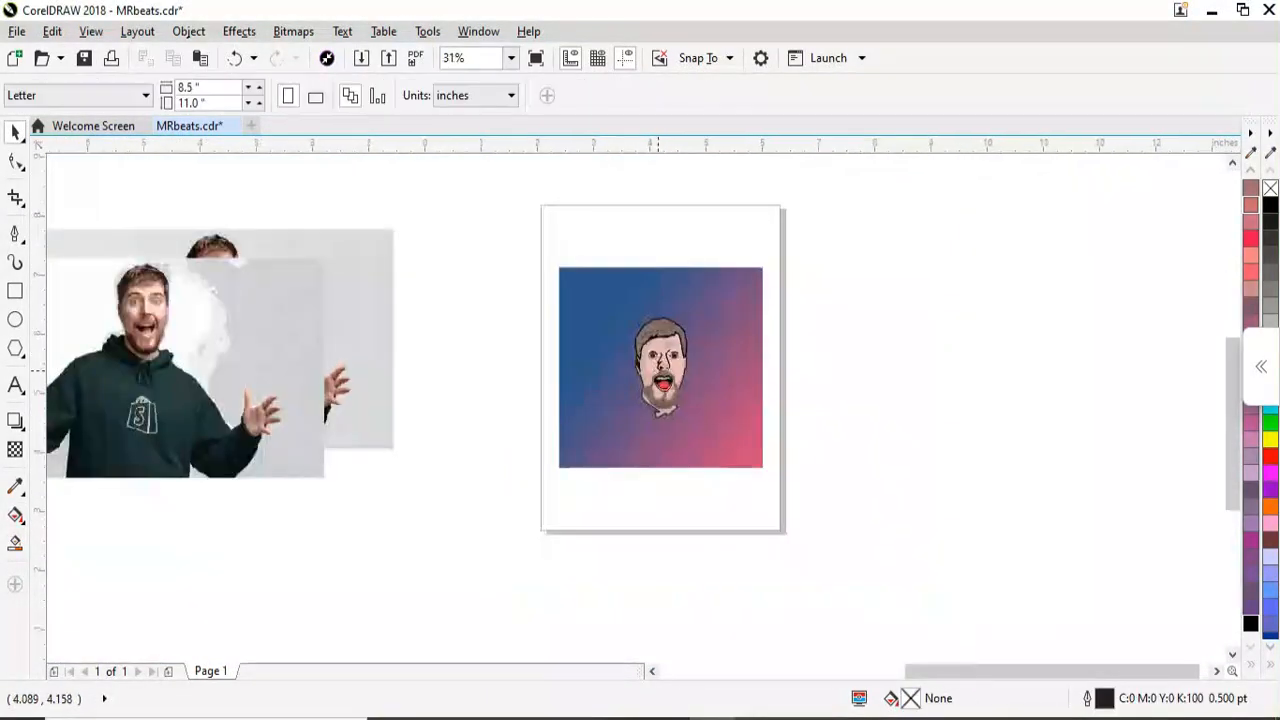
Select the front reference photo beside the page
left_click(385, 325)
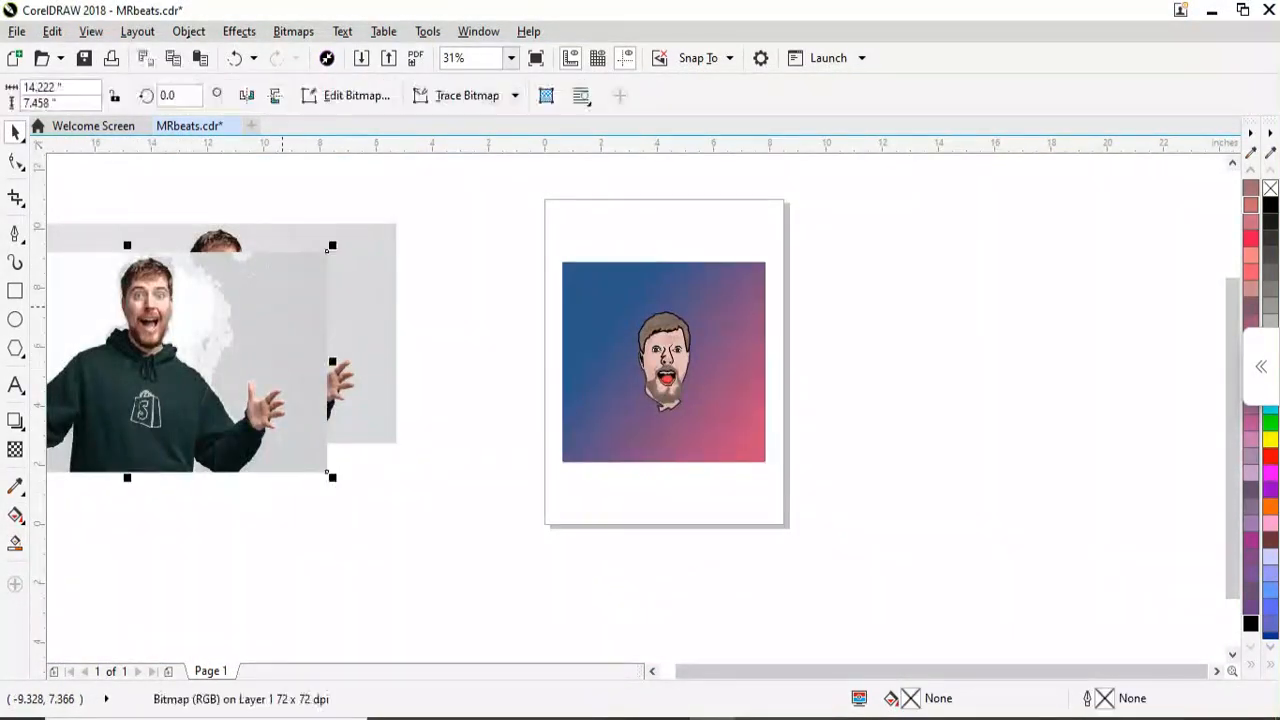